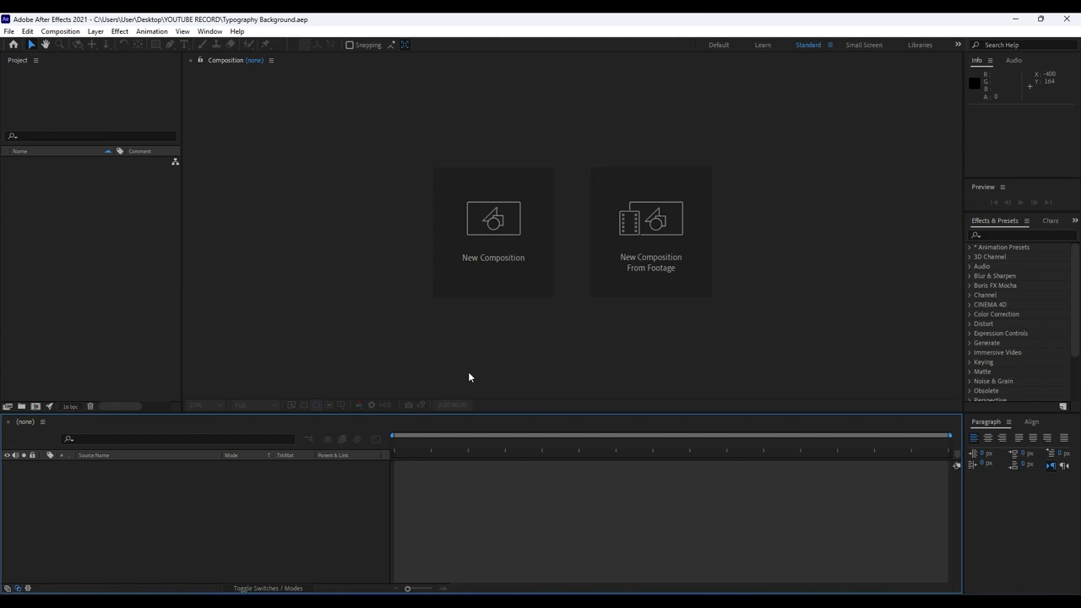
Create a 1920 x 1080 composition named Typography with a duration of 6 seconds.
click(37, 408)
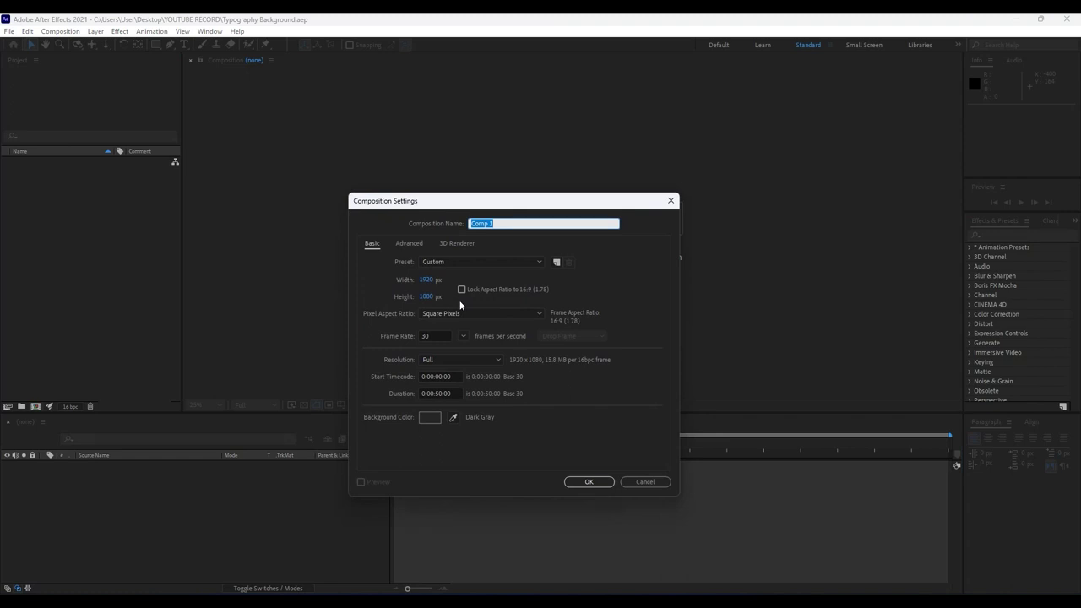
text(Typography)
click(435, 393)
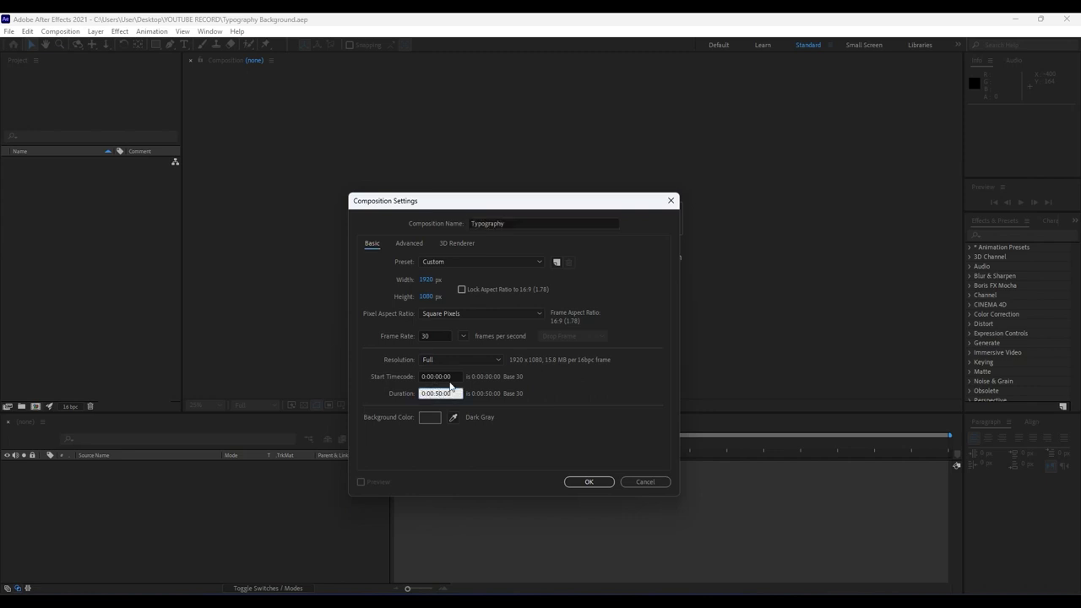
text(6)
key(Return)
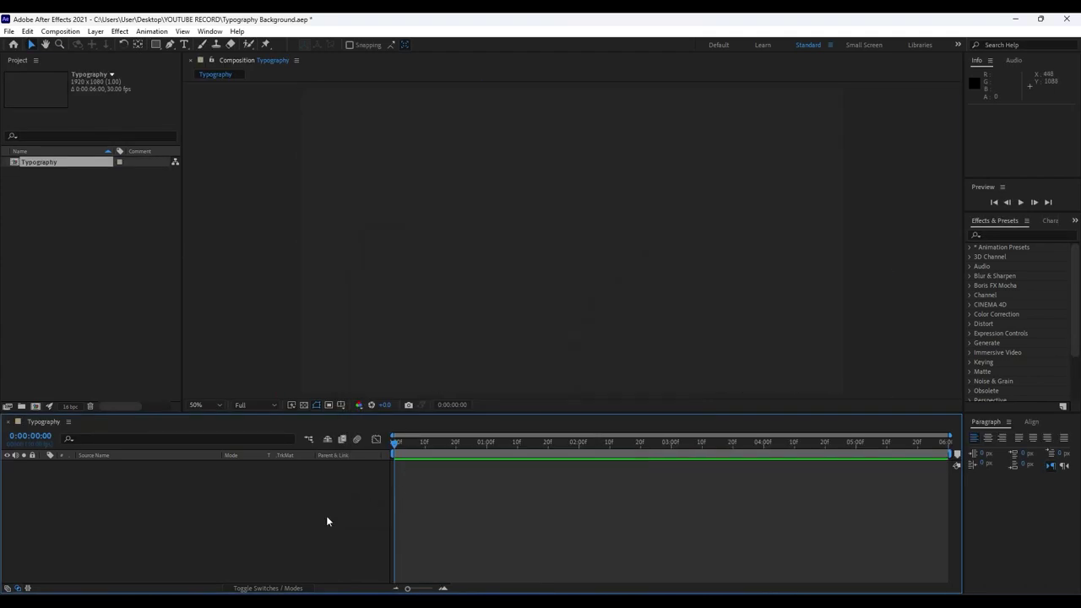
Add a full-size solid layer named Background to the Typography composition.
right_click(196, 509)
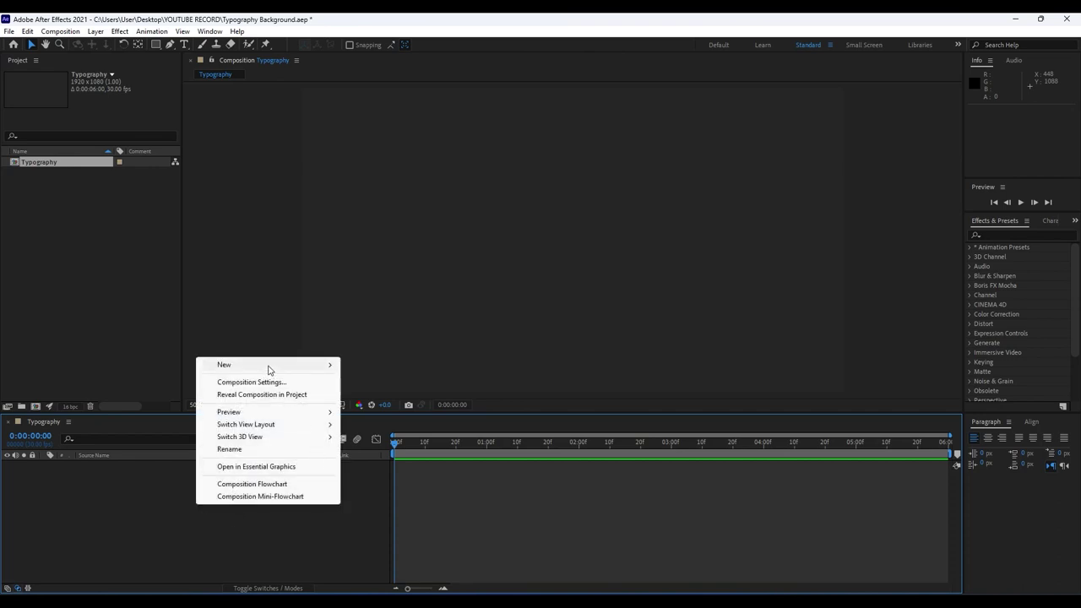
mouse_move(270, 367)
click(368, 395)
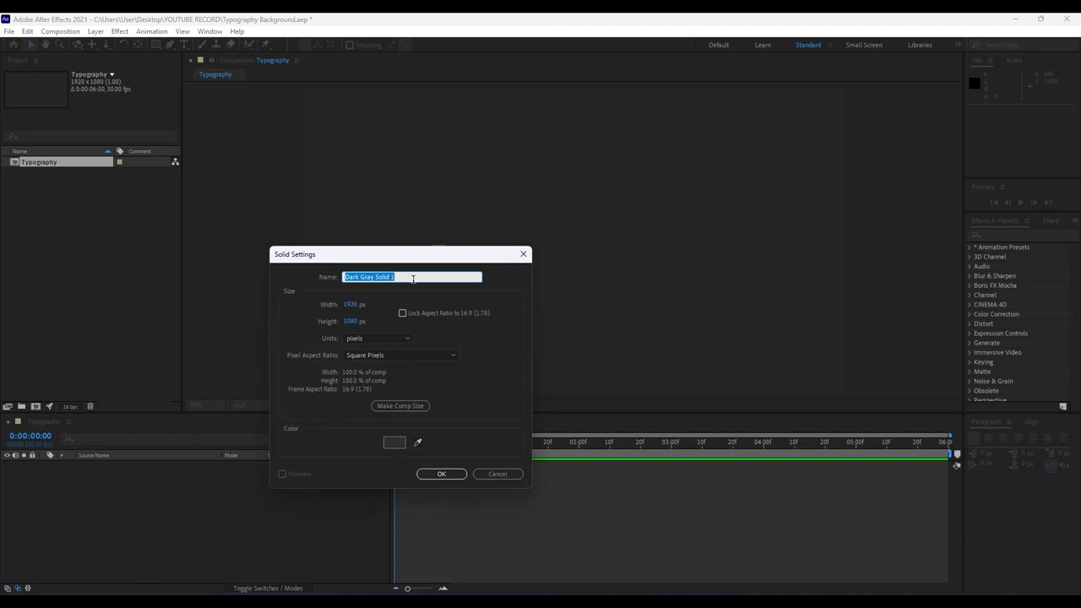
text(Background)
key(Return)
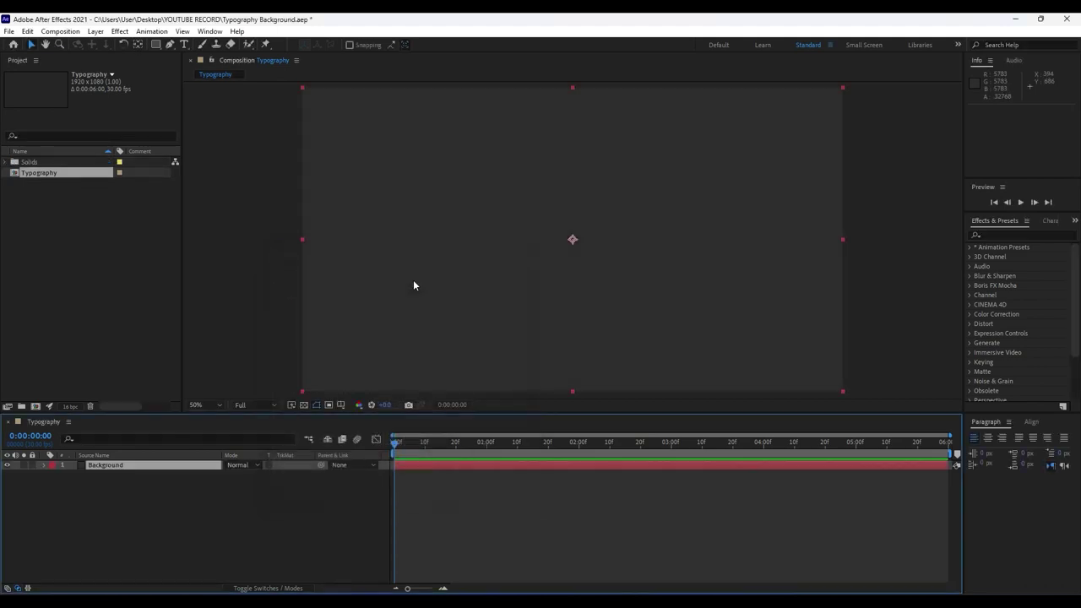
Find the Gradient Ramp effect and apply it to the Background layer.
click(1004, 235)
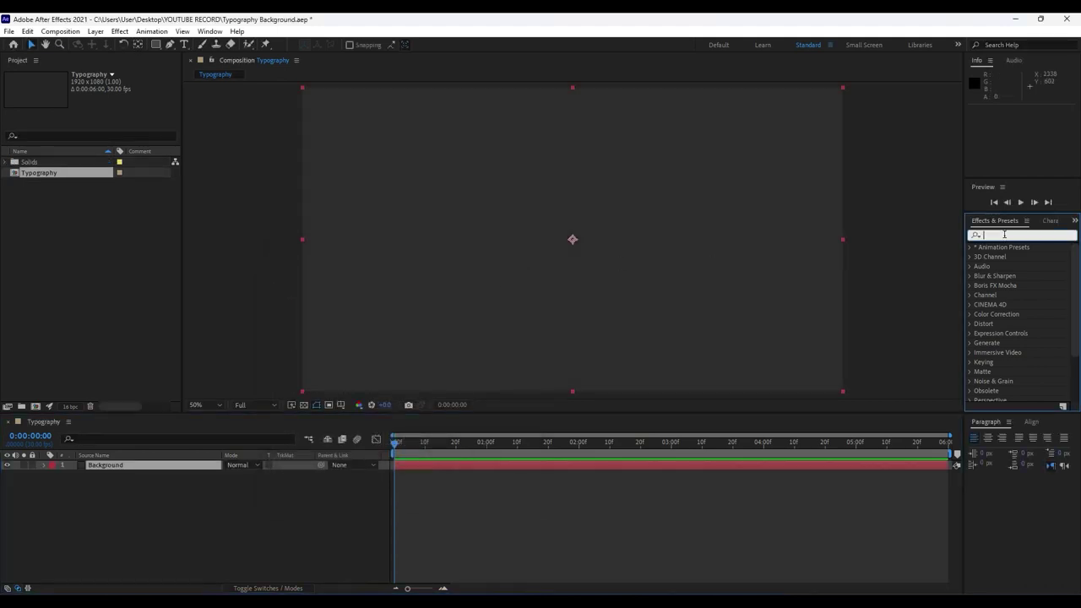
text(ramp)
click(999, 321)
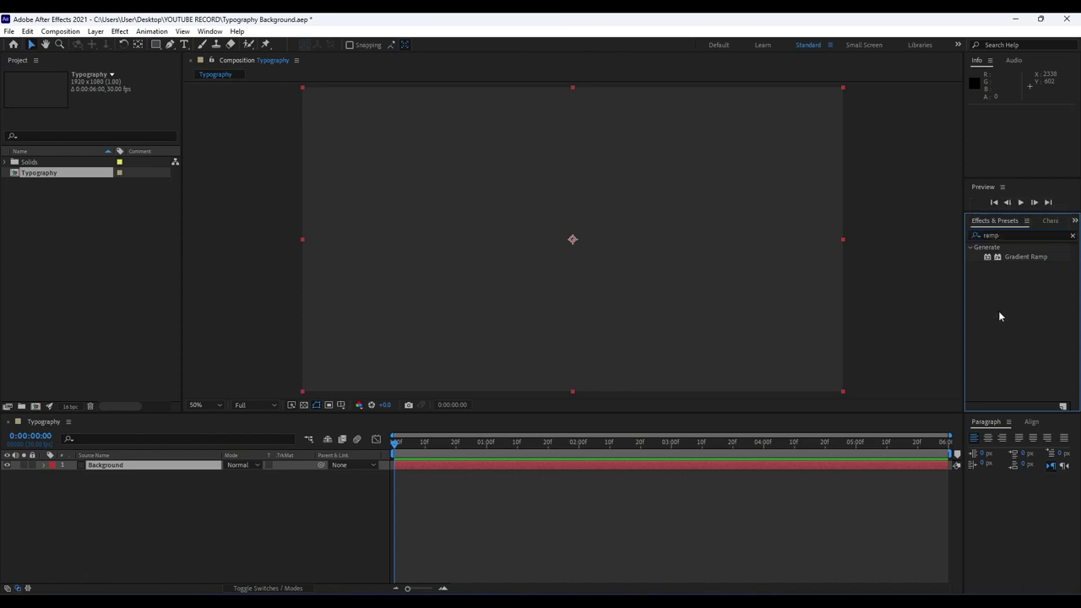
drag(1024, 257, 115, 470)
Run the gradient diagonally, moving the ramp start to about (-32, 8) and the ramp end to about (2116, 1220).
key(comma)
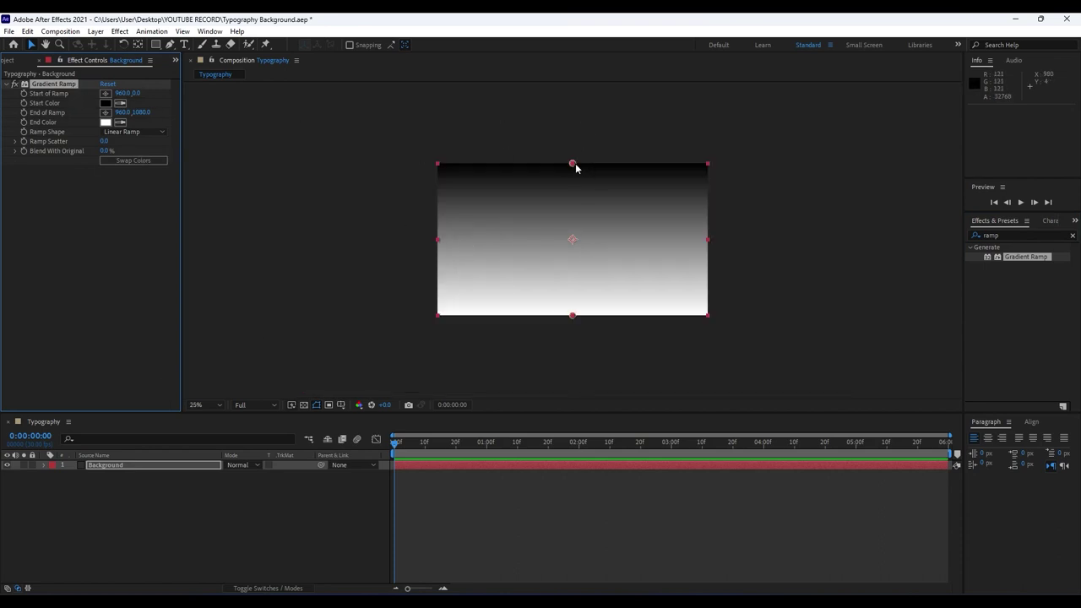
drag(574, 163, 433, 163)
drag(573, 316, 735, 335)
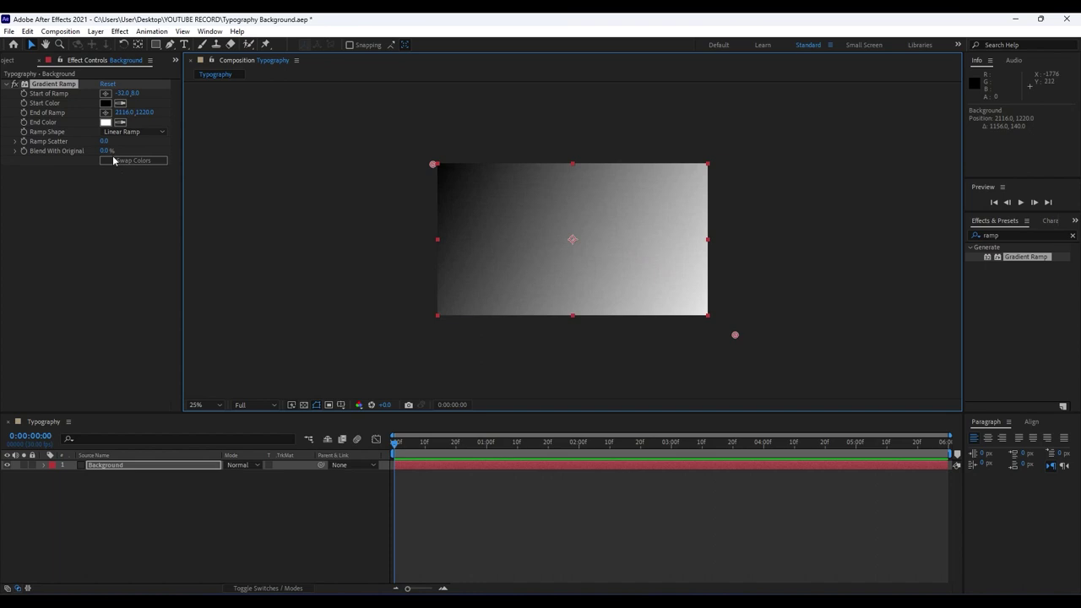
Set the Gradient Ramp's start color to near-black 090909 and its end color to dark gray 222222.
click(108, 103)
drag(38, 430, 34, 422)
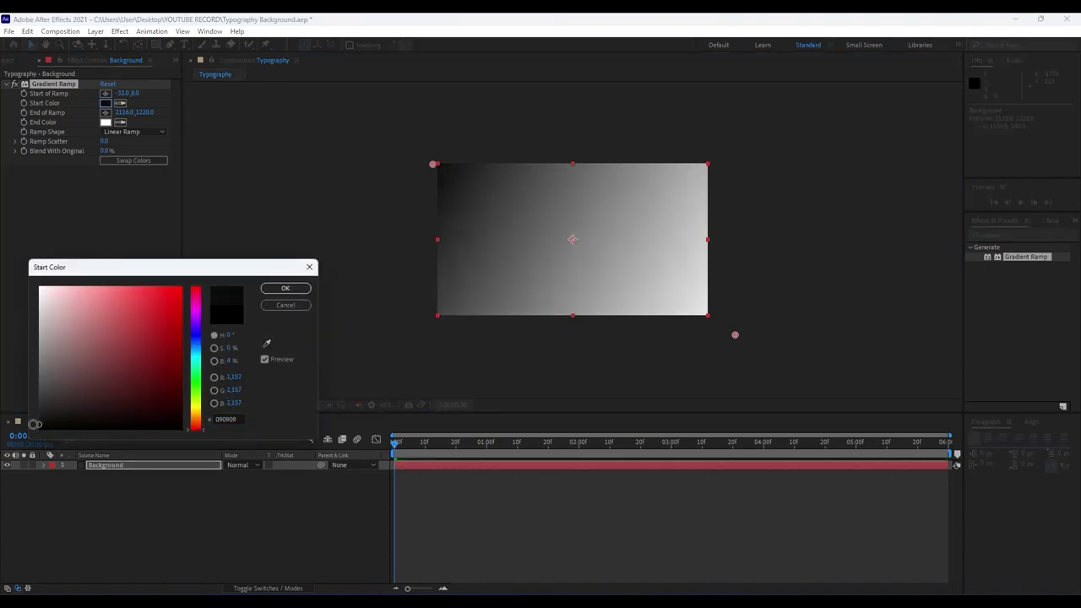
click(286, 288)
click(120, 123)
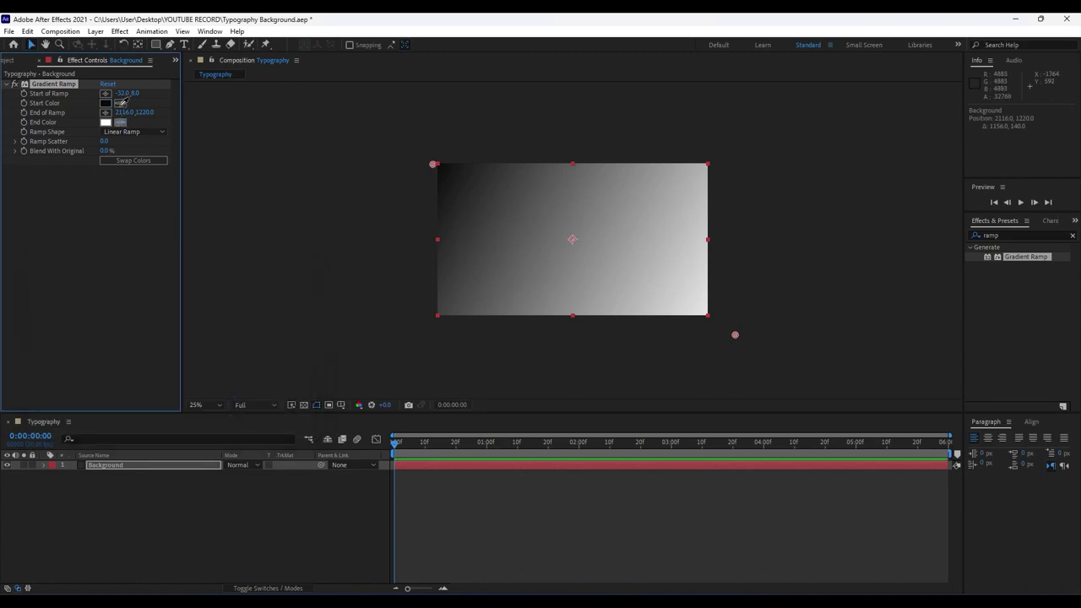
click(105, 103)
click(106, 123)
drag(38, 428, 32, 411)
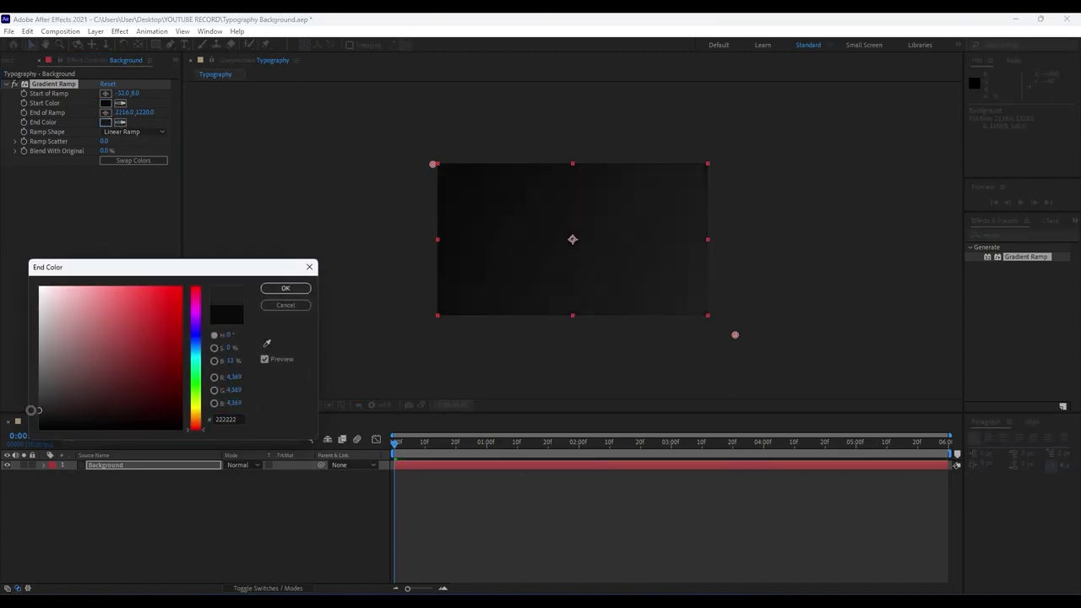
click(286, 288)
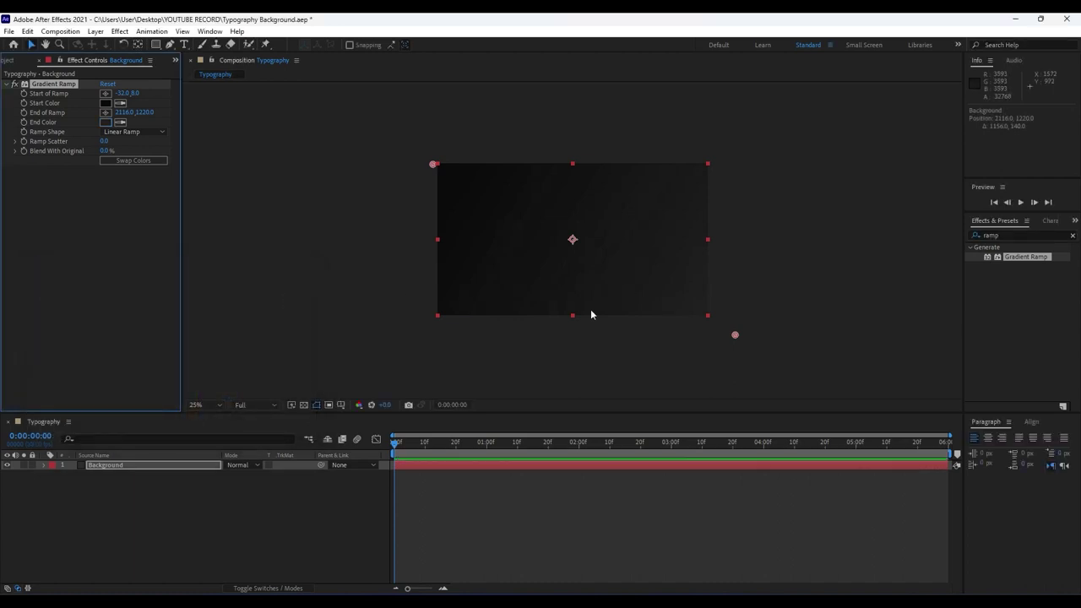
key(period)
key(period)
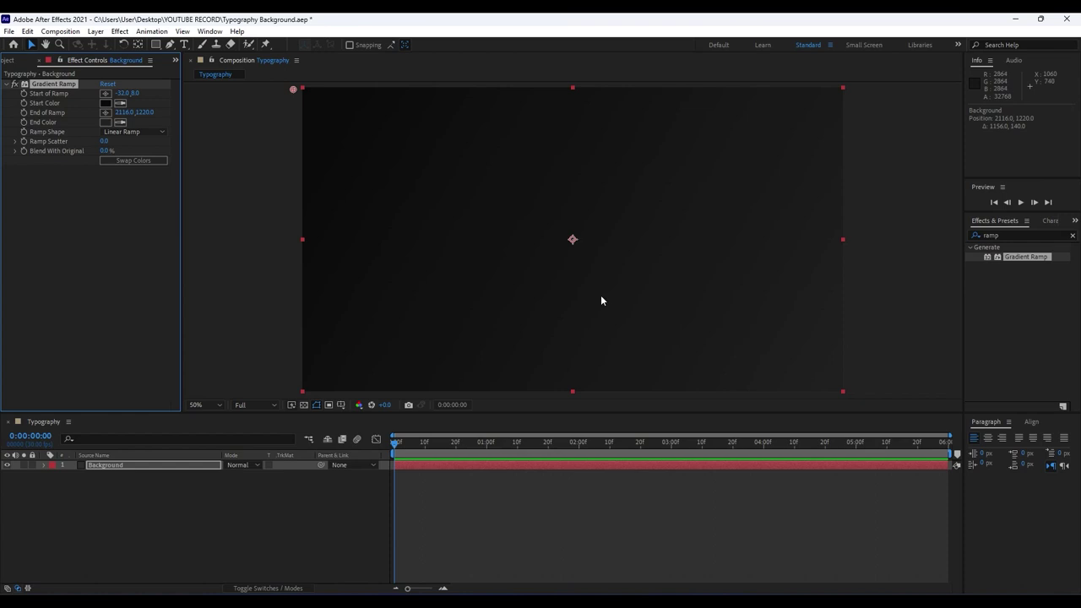
key(comma)
key(comma)
Search the effects for noise and apply Noise HLS to the Background layer.
click(1019, 234)
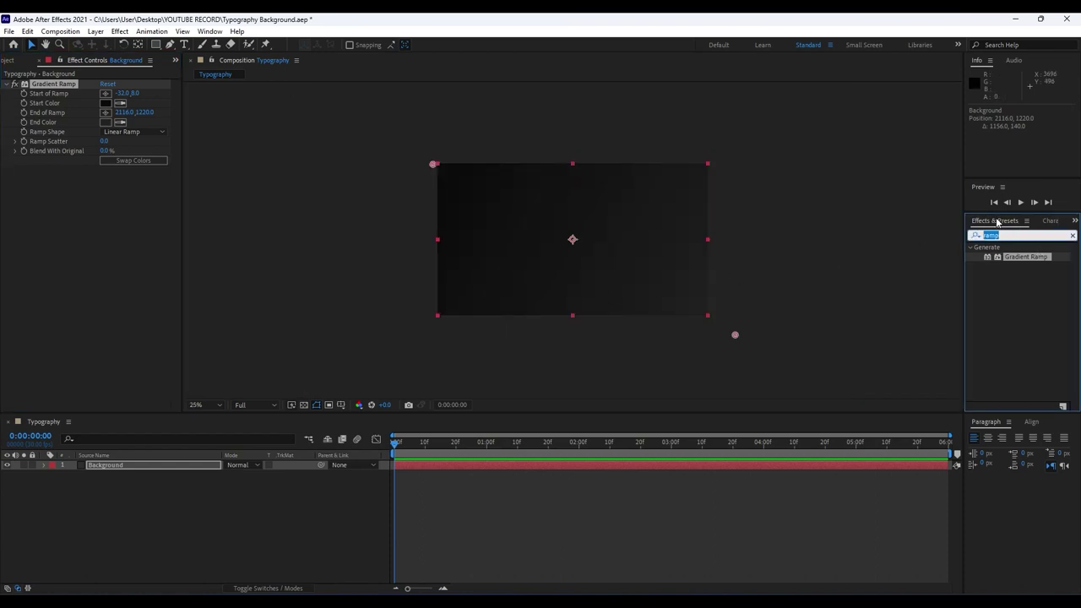
click(210, 31)
mouse_move(238, 31)
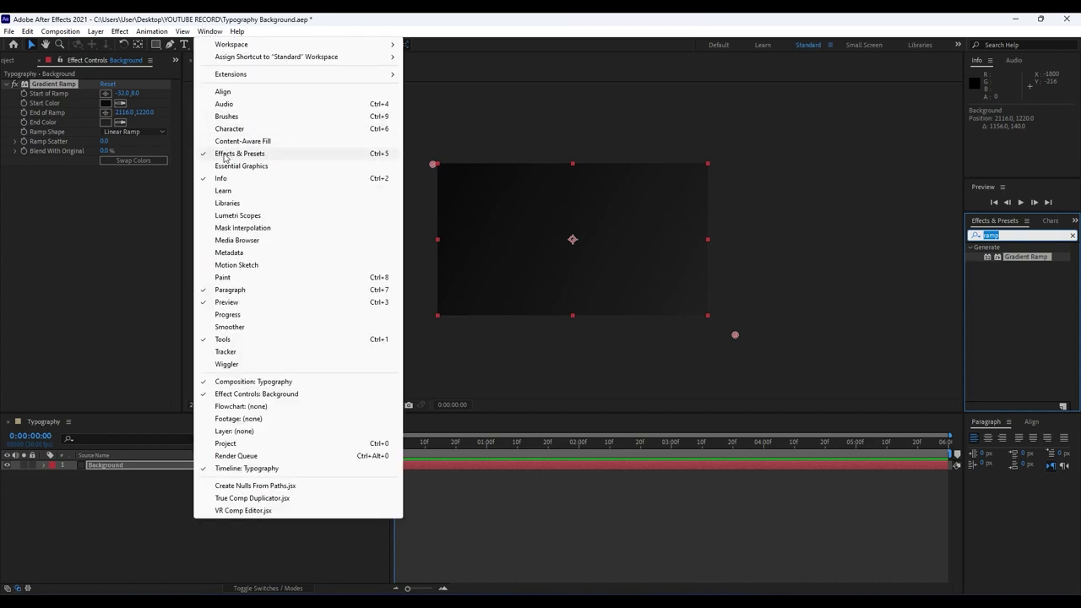
click(224, 156)
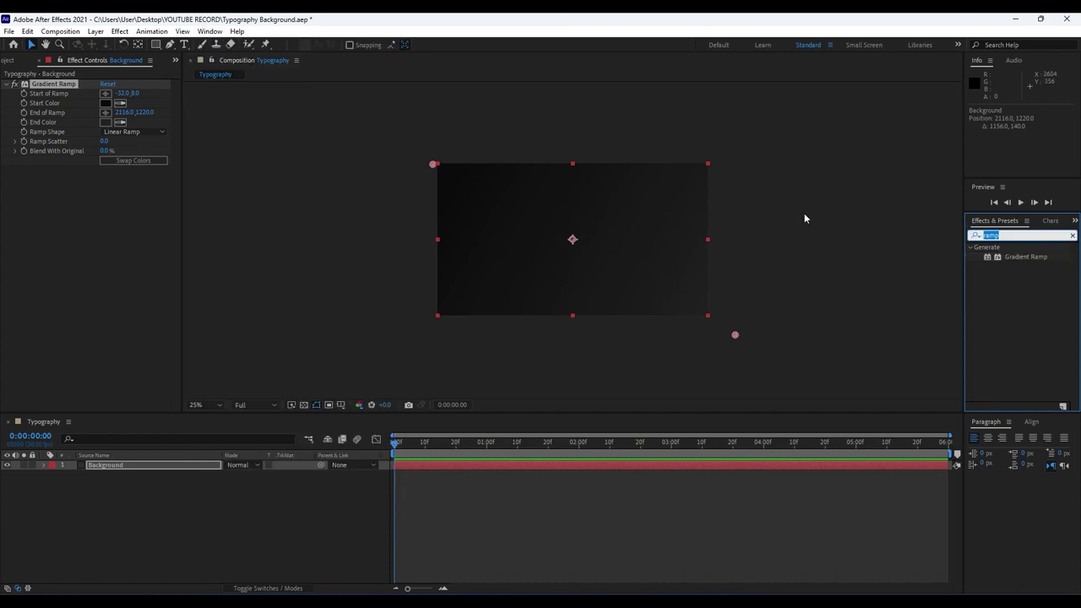
text(noise)
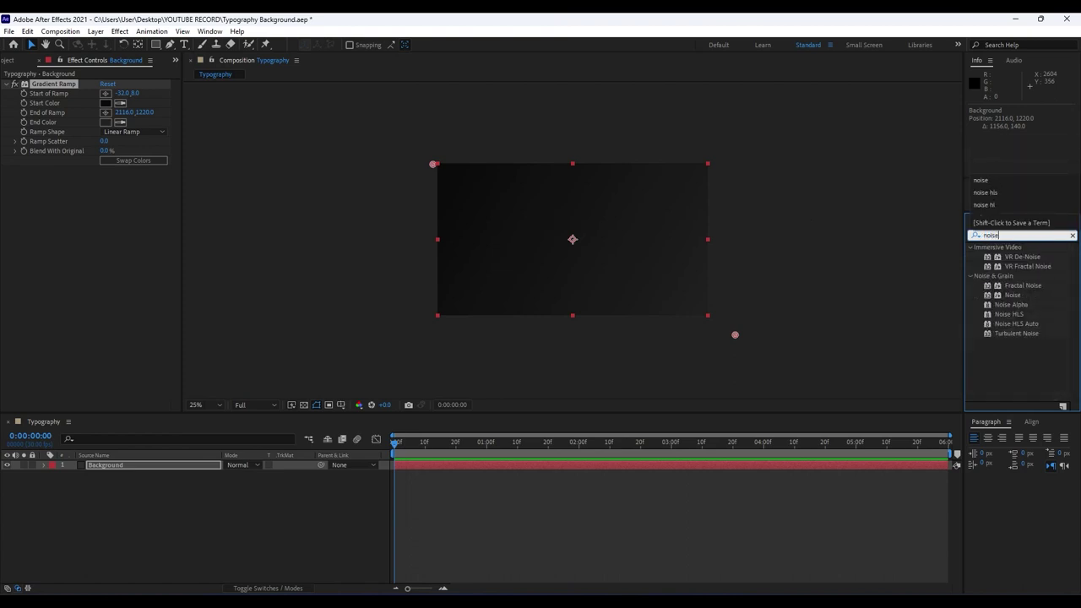
drag(1009, 314, 116, 471)
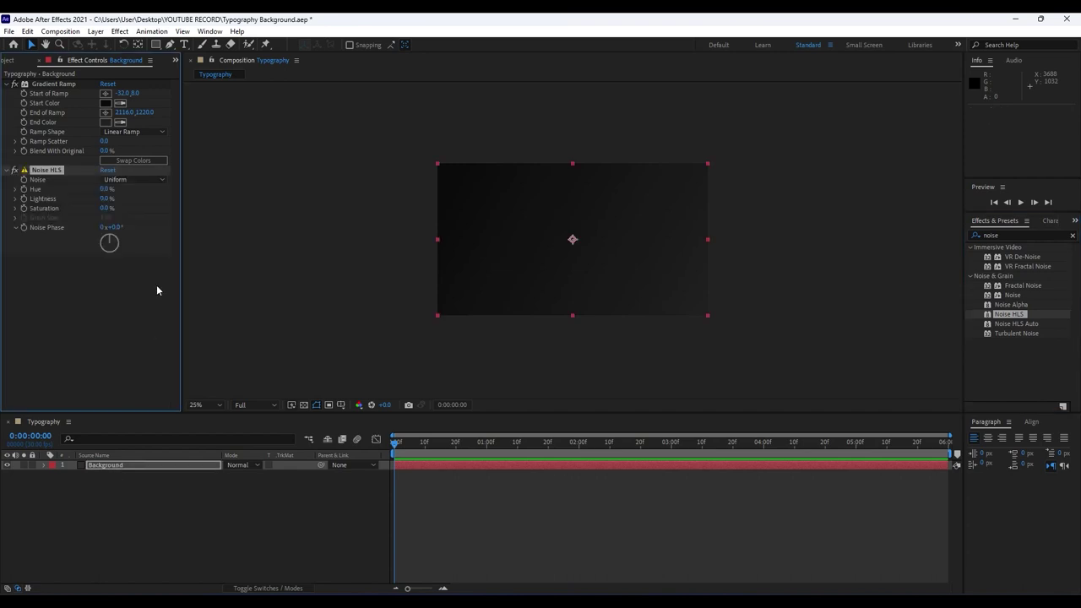
Set the Noise HLS hue, lightness and saturation to 3% each, and save the project.
click(104, 189)
text(3)
key(Return)
click(105, 198)
text(3)
key(Return)
click(104, 208)
text(3)
click(125, 311)
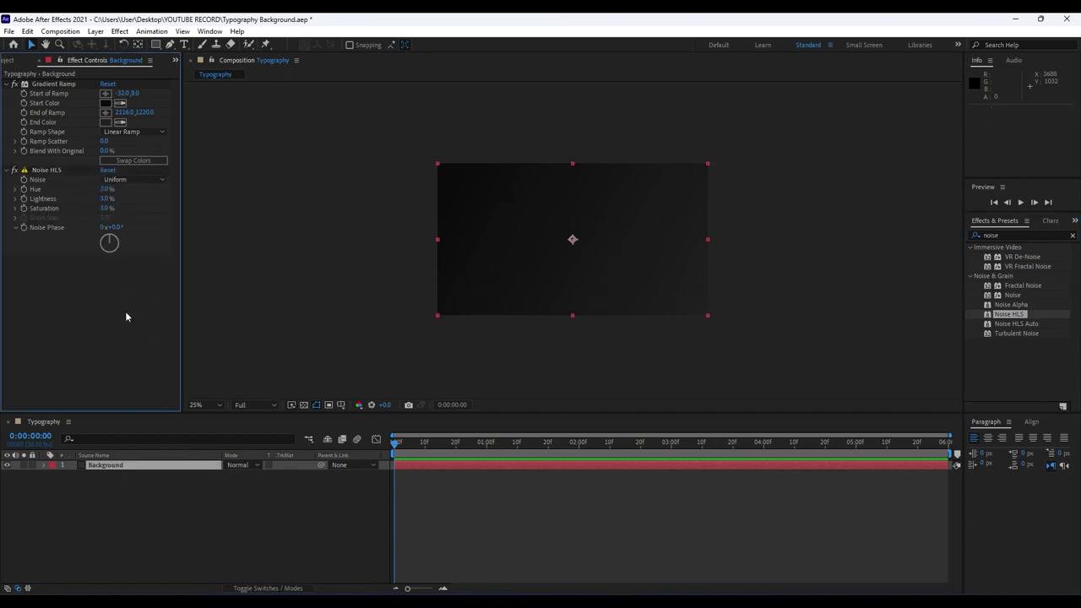
drag(494, 448, 484, 448)
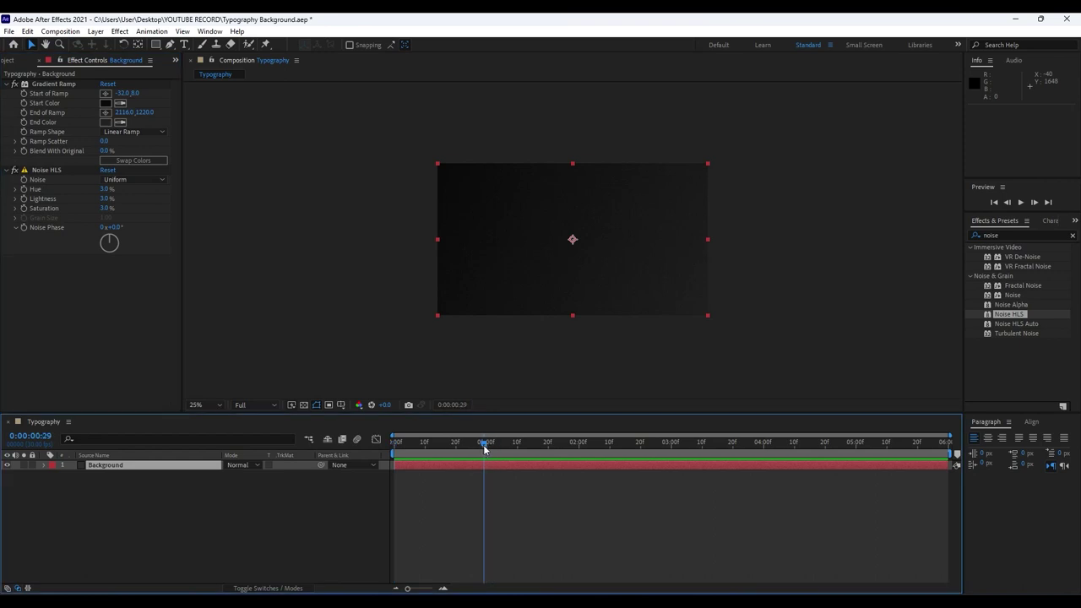
key(ctrl+s)
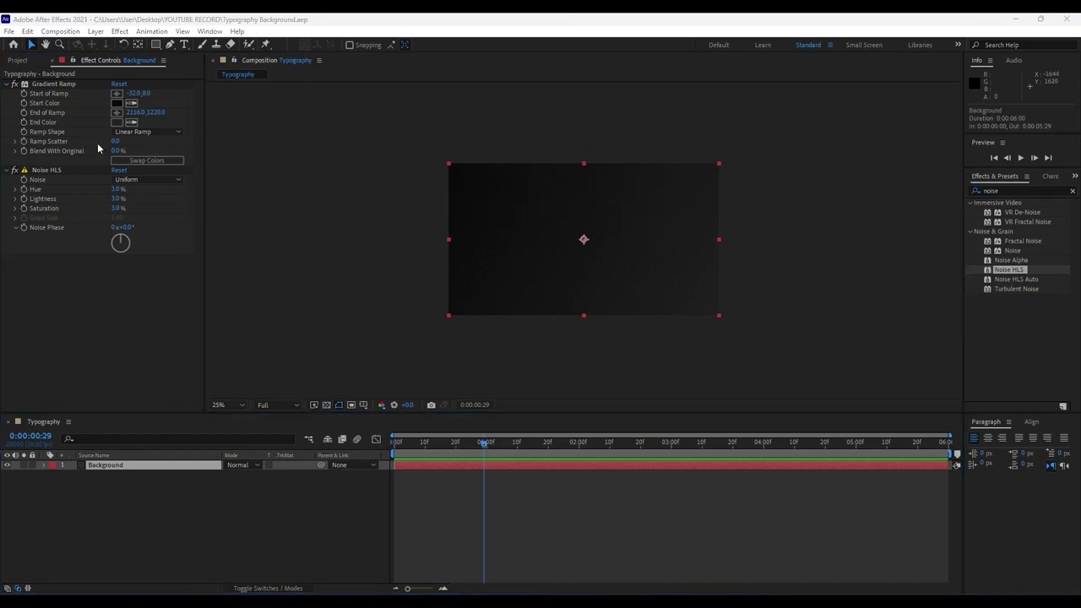
Create a second 1920 x 1080, 6-second composition named Fractal Noise.
click(52, 61)
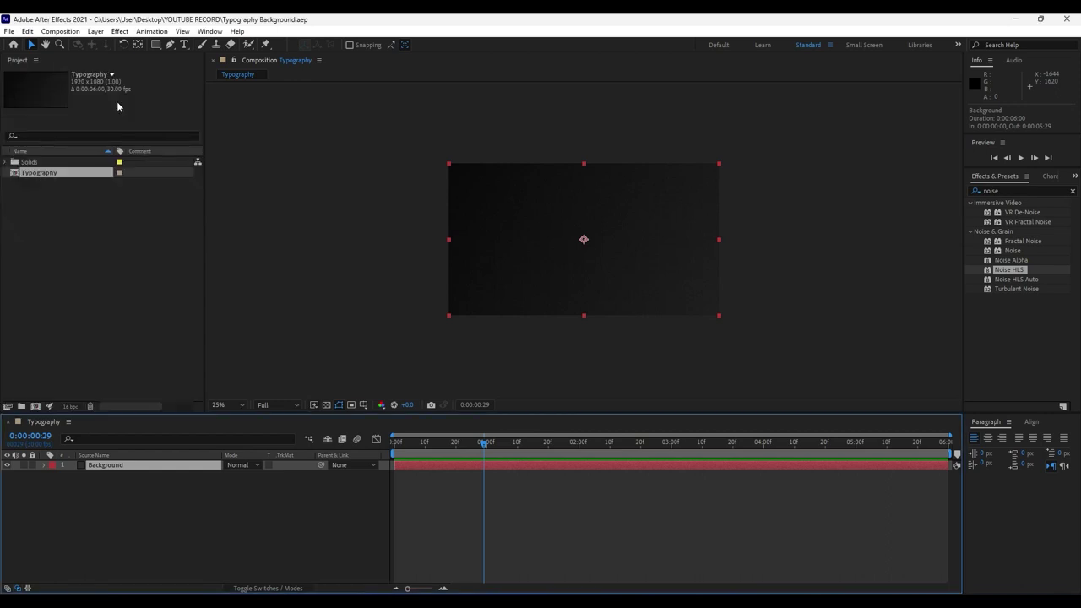
click(152, 518)
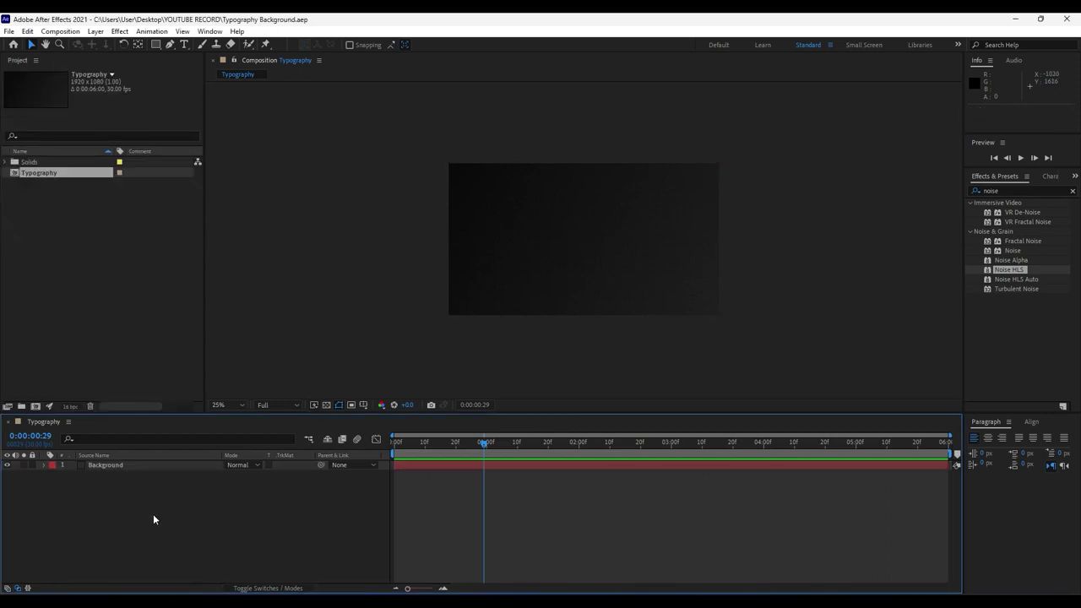
click(36, 407)
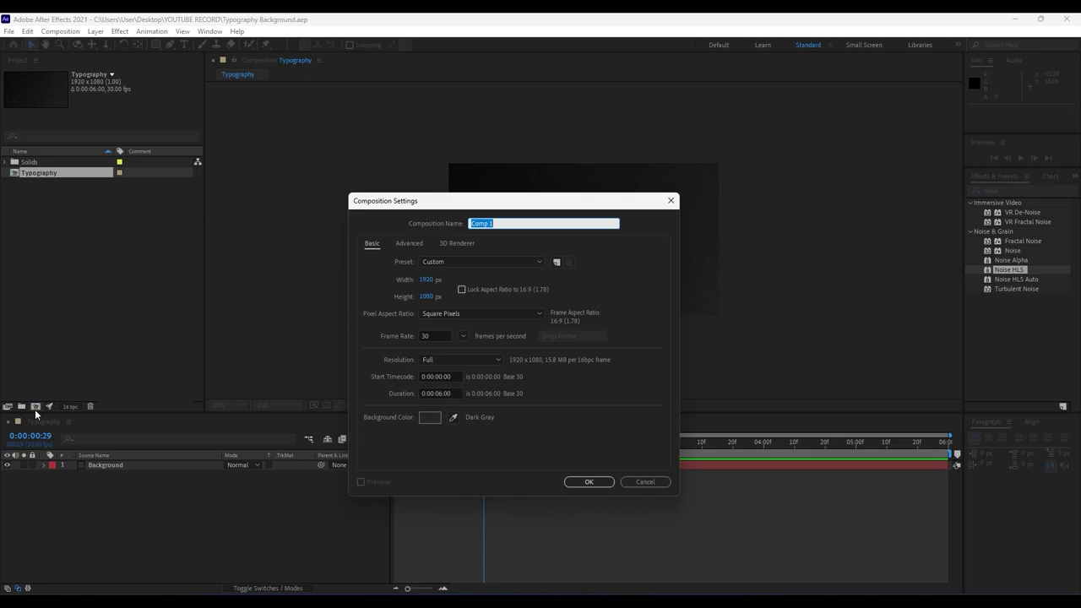
text(Fractal Noise)
click(589, 482)
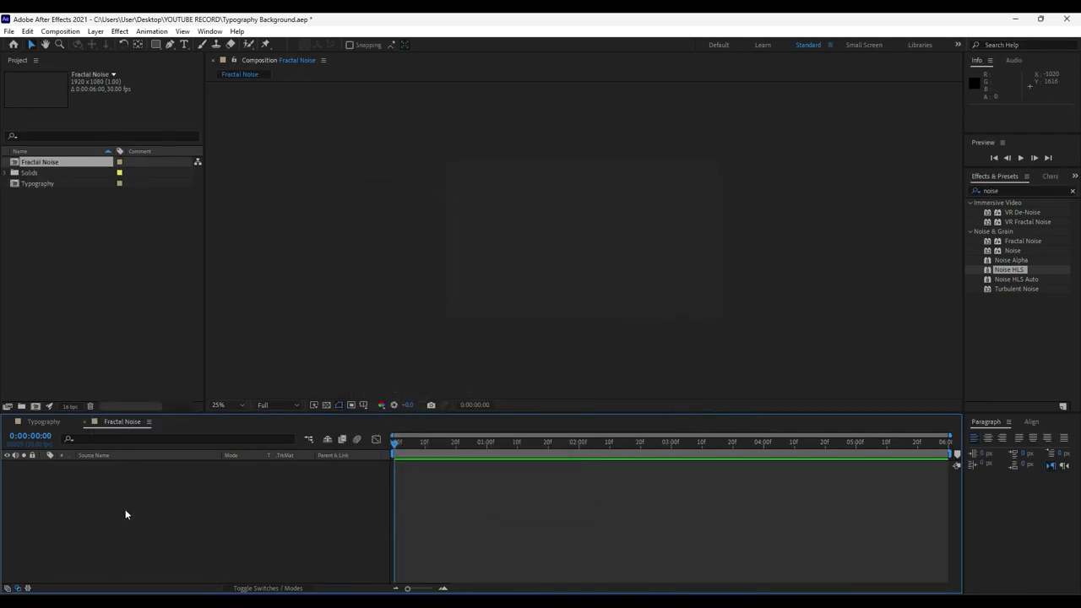
Add a full-size solid layer named Dots to the Fractal Noise composition.
right_click(165, 529)
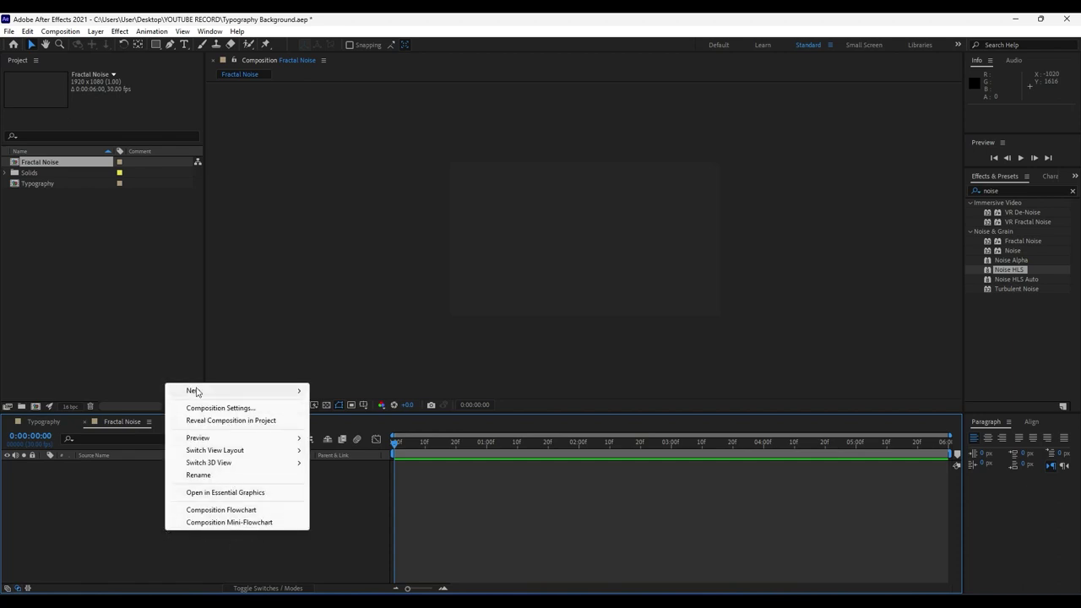
mouse_move(304, 396)
click(338, 421)
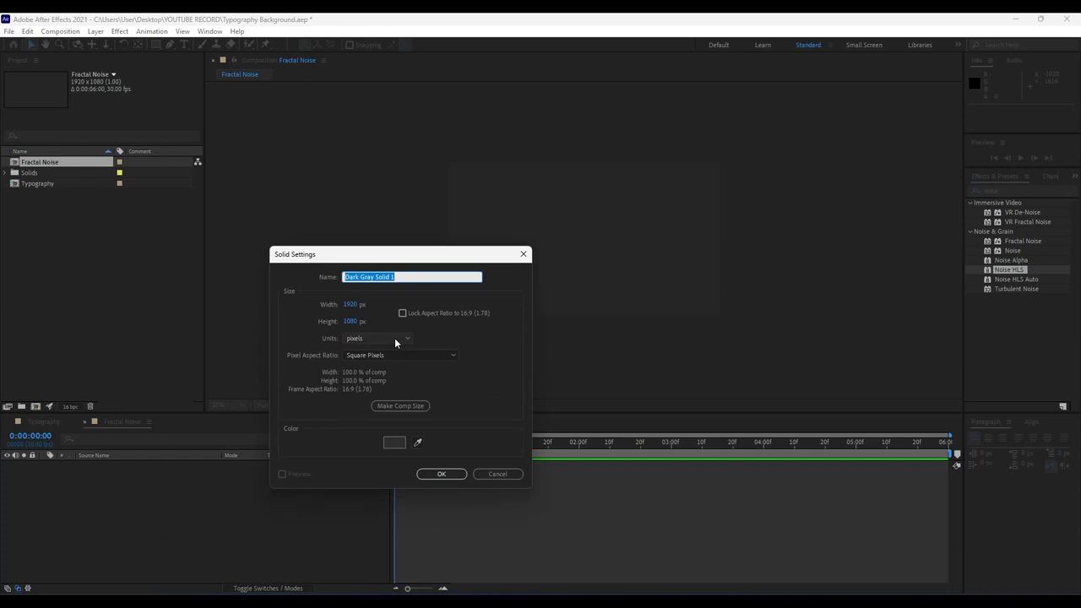
text(Dots)
key(Return)
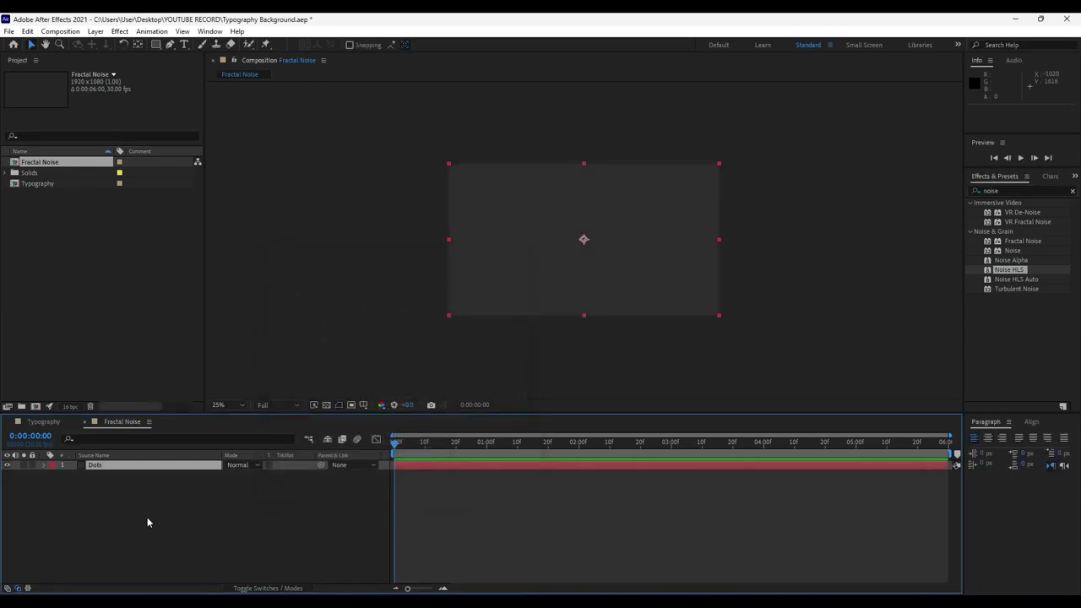
Find the CC Ball Action effect and apply it to the Dots layer.
click(1016, 190)
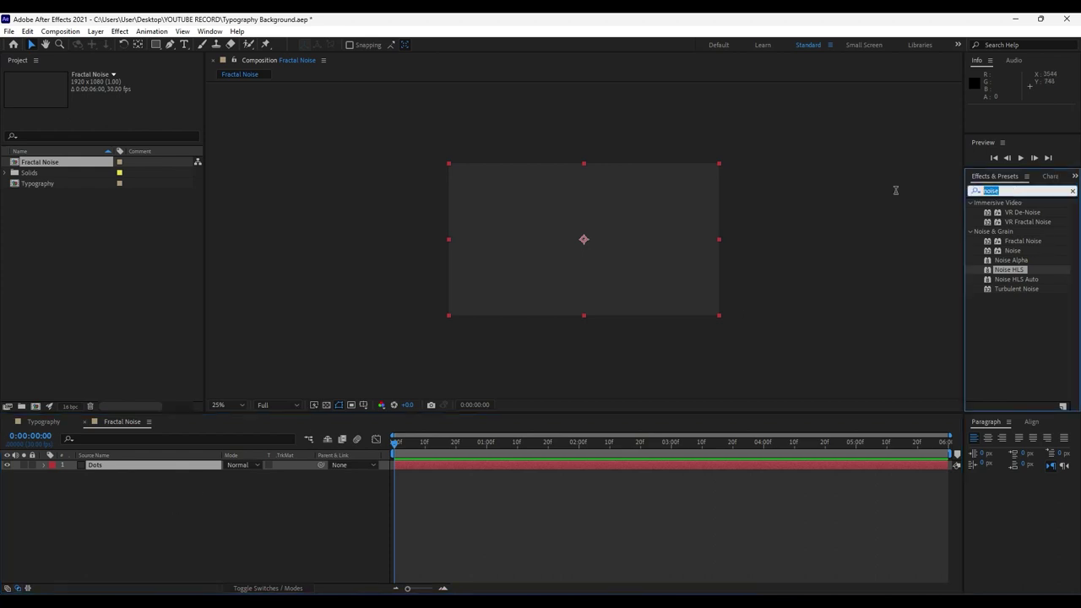
text(cc ball)
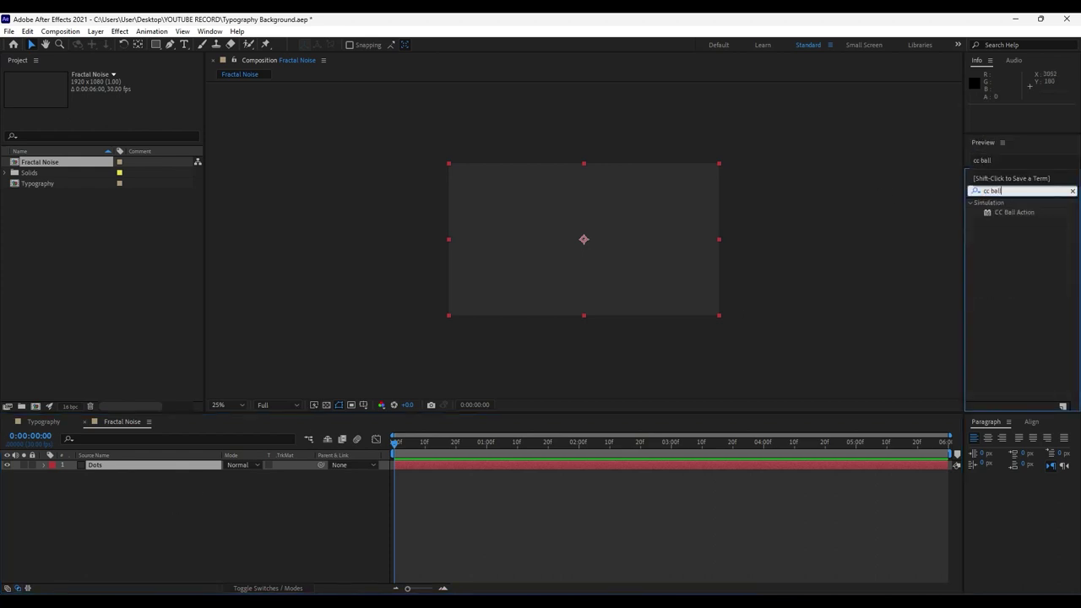
drag(1018, 214, 126, 469)
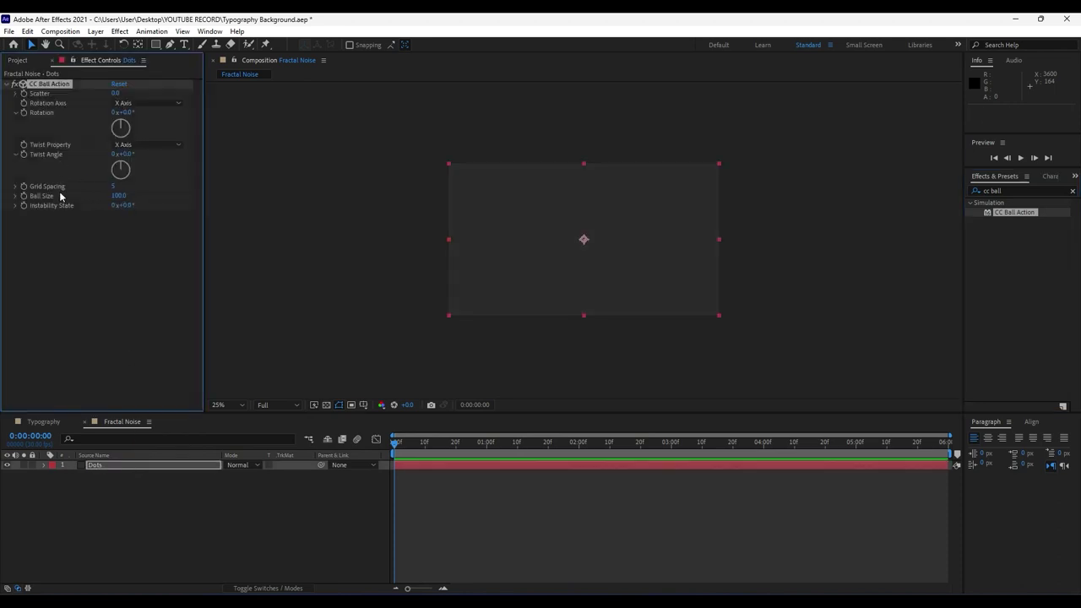
Set CC Ball Action's grid spacing to 10 and ball size to 10 on the Dots layer.
click(114, 186)
text(10)
key(Return)
click(118, 195)
text(10)
key(Return)
click(192, 538)
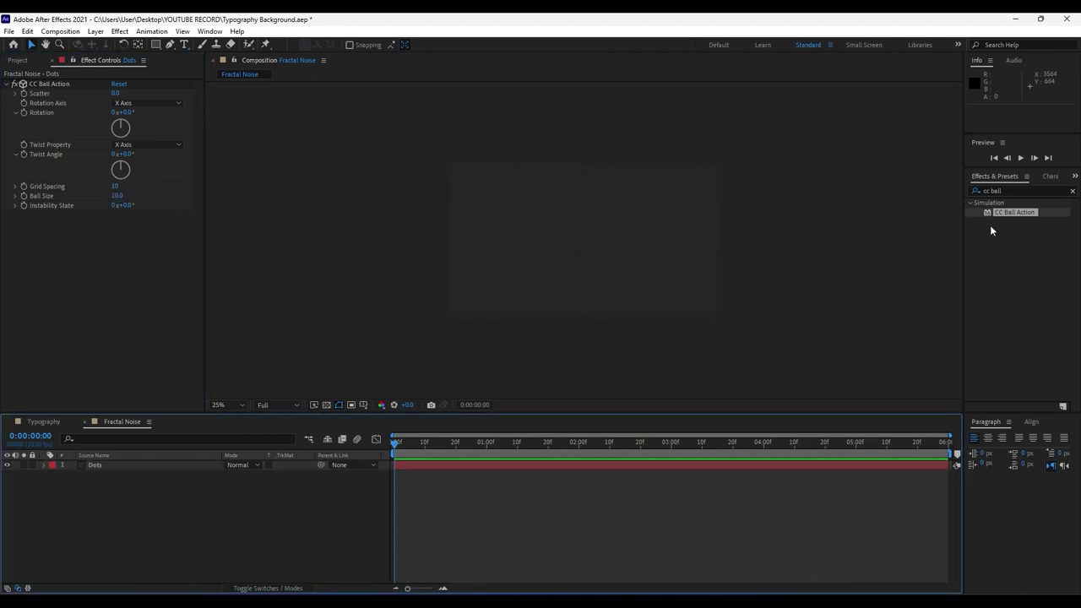
click(117, 466)
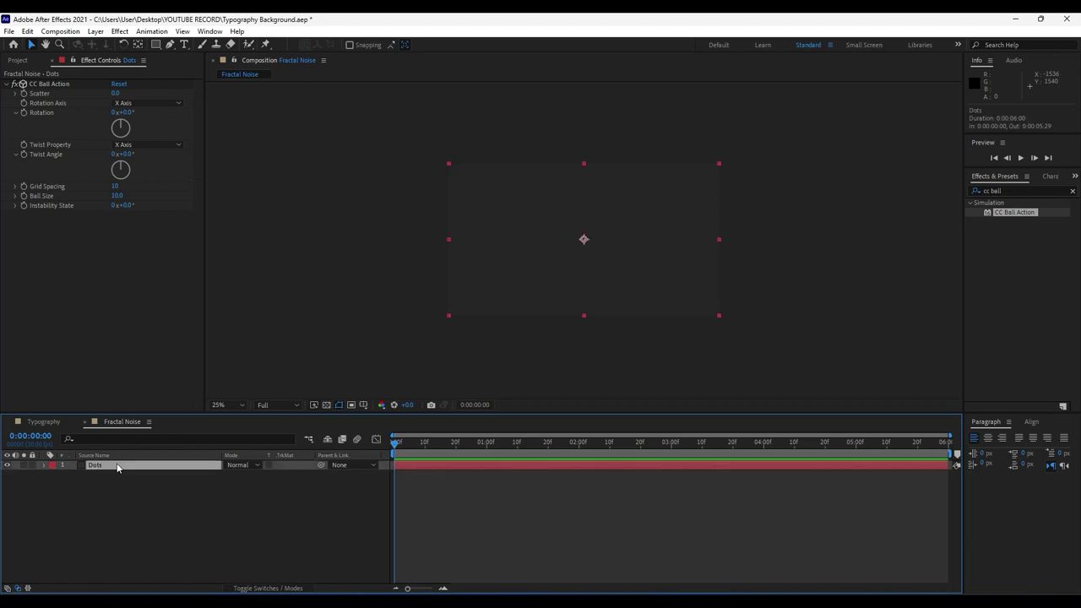
Apply the Fill effect to the Dots layer and set its color to white (FFFFFF).
click(1007, 190)
text(fill)
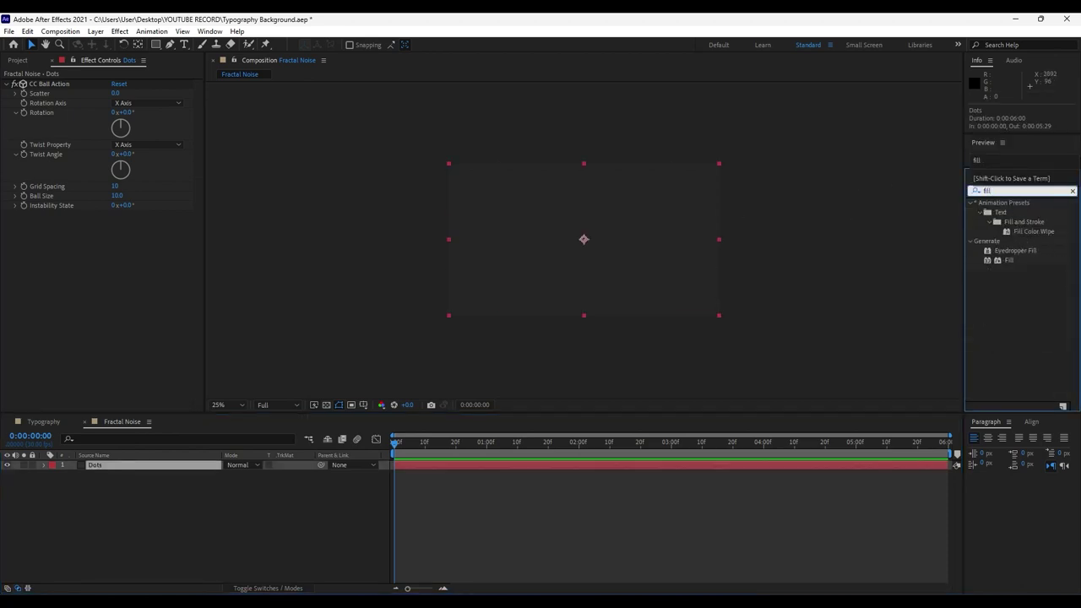
drag(1009, 260, 119, 363)
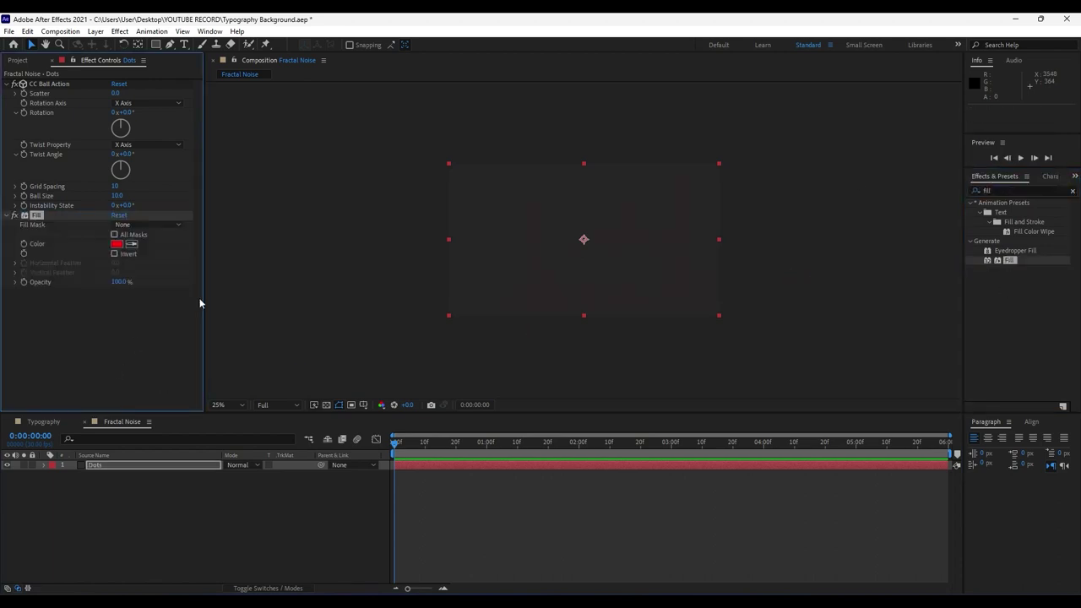
click(117, 244)
click(40, 288)
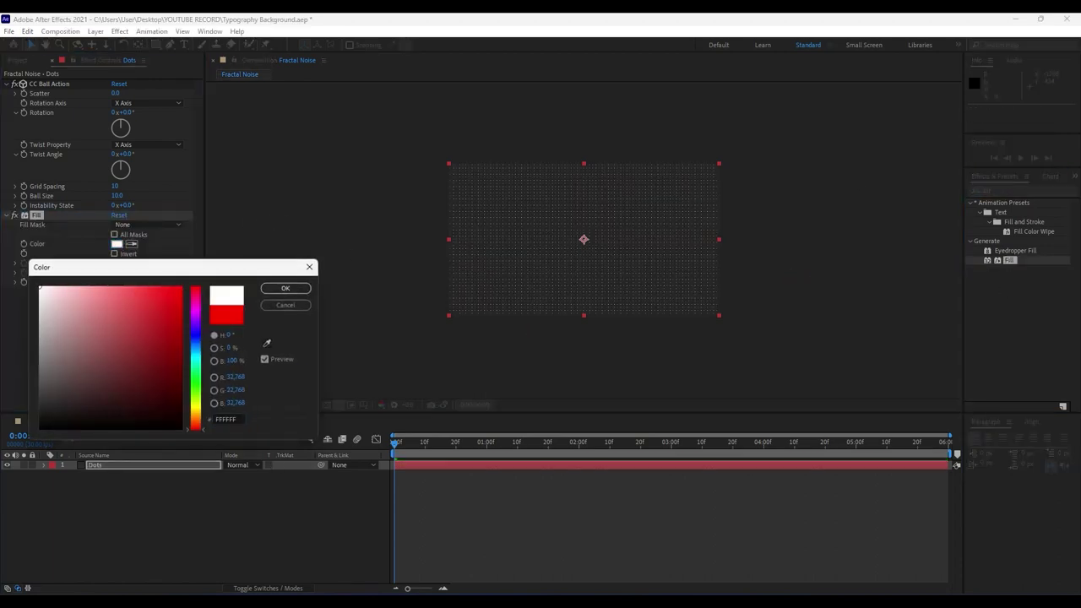
click(287, 291)
key(period)
key(period)
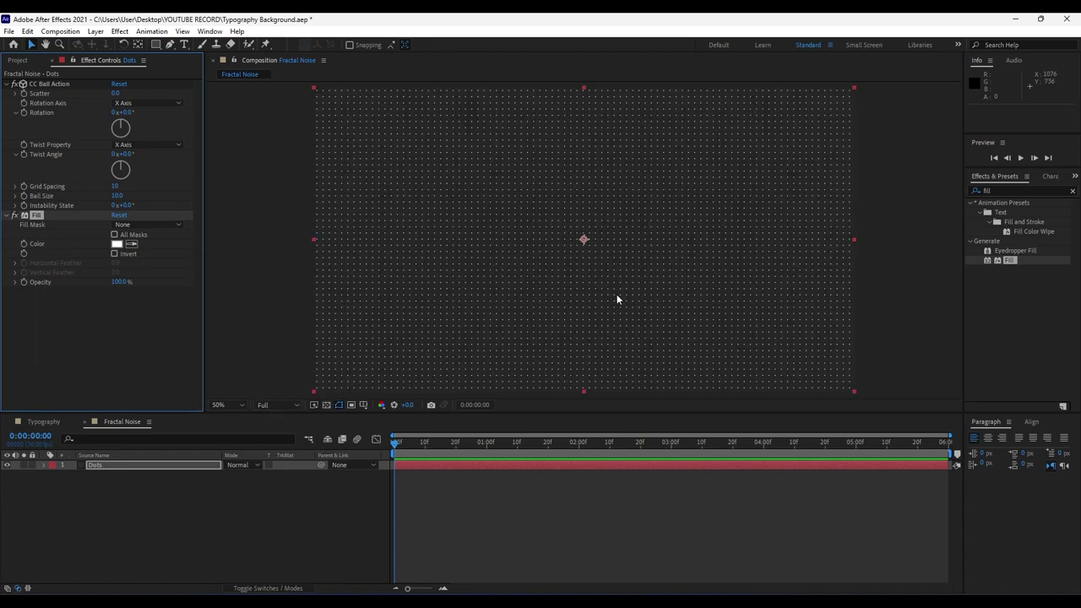
Place the Fractal Noise composition above the Background layer in the Typography composition.
click(62, 60)
click(84, 421)
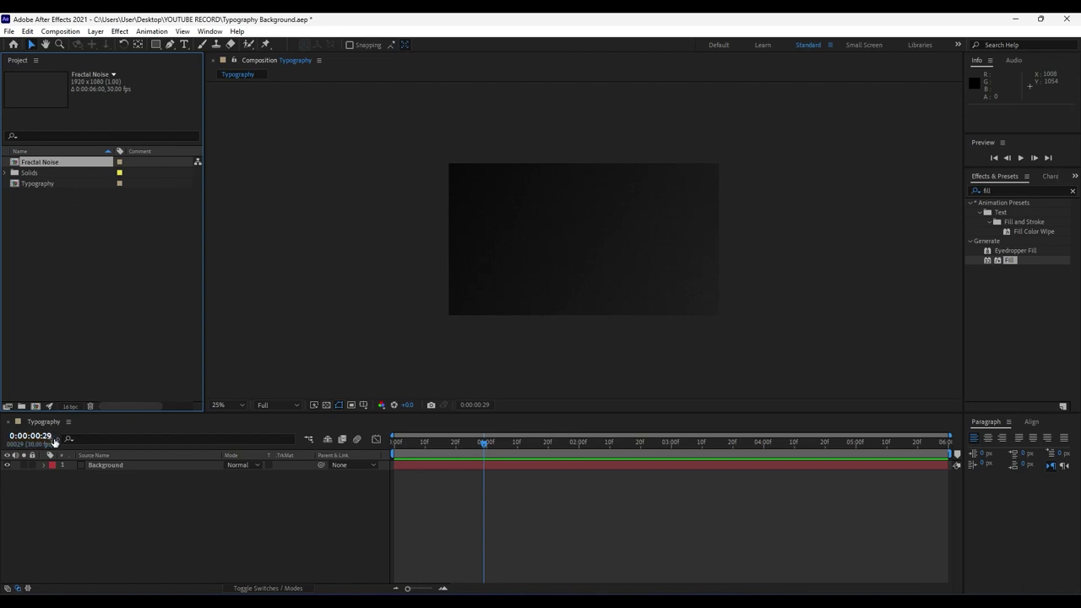
drag(40, 164, 153, 464)
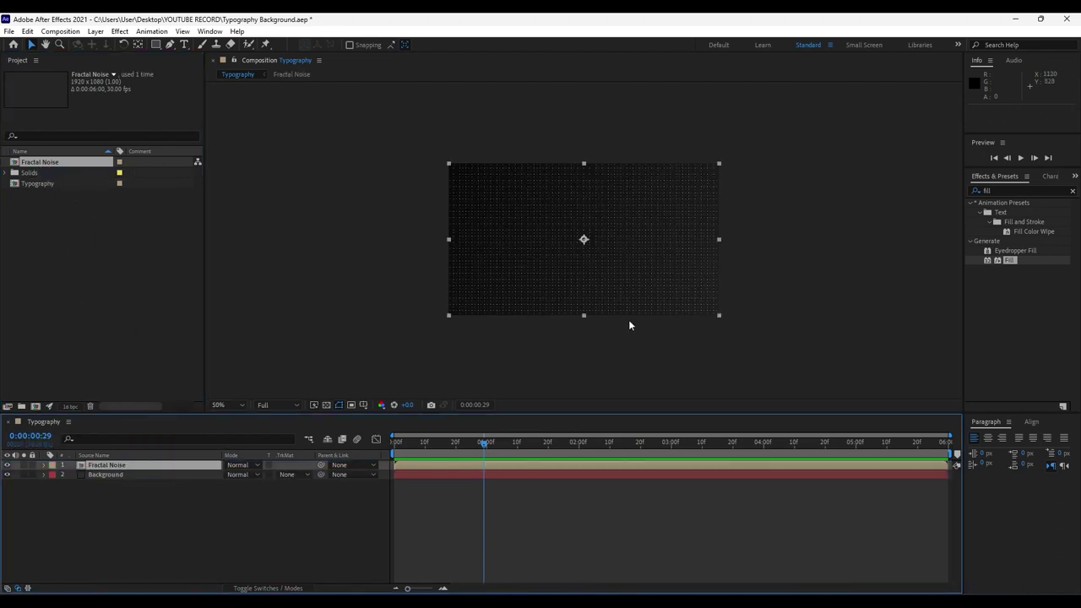
key(period)
key(comma)
key(period)
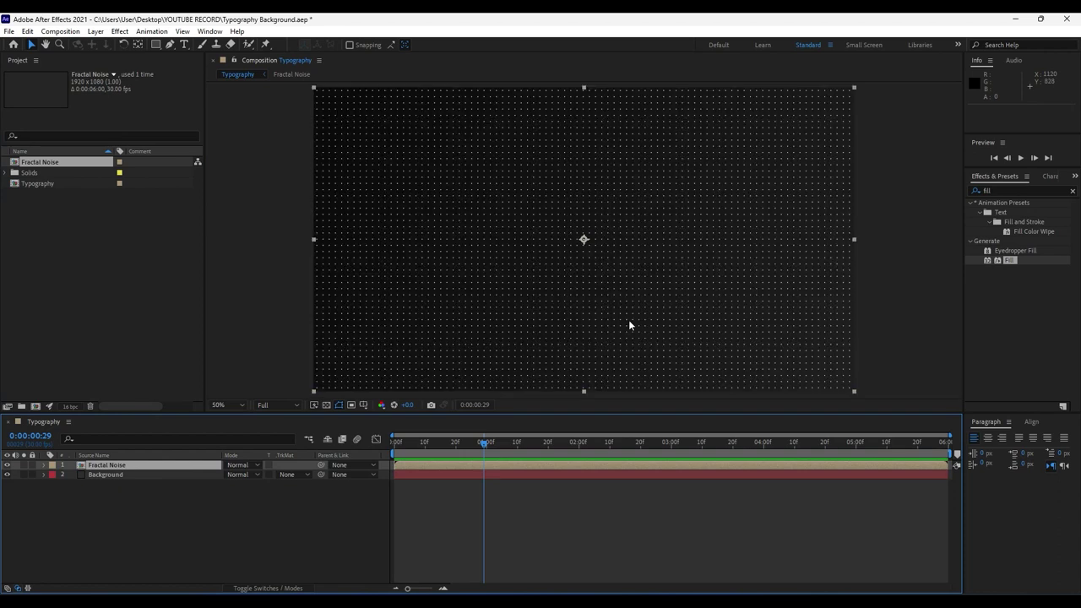
key(ctrl+shift+a)
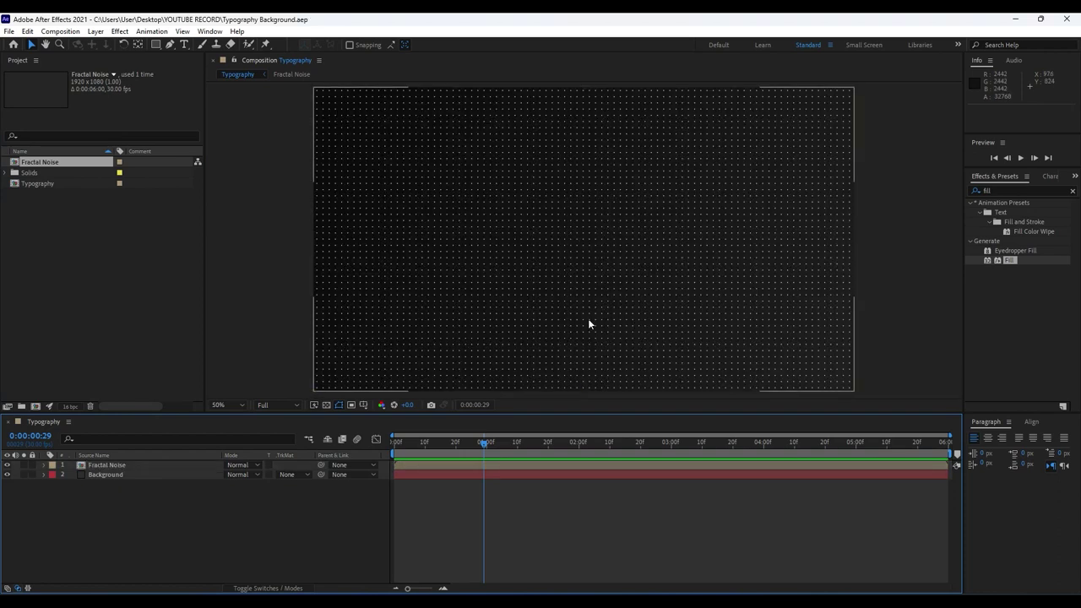
Add an adjustment layer above the Dots layer inside the Fractal Noise composition.
double_click(120, 464)
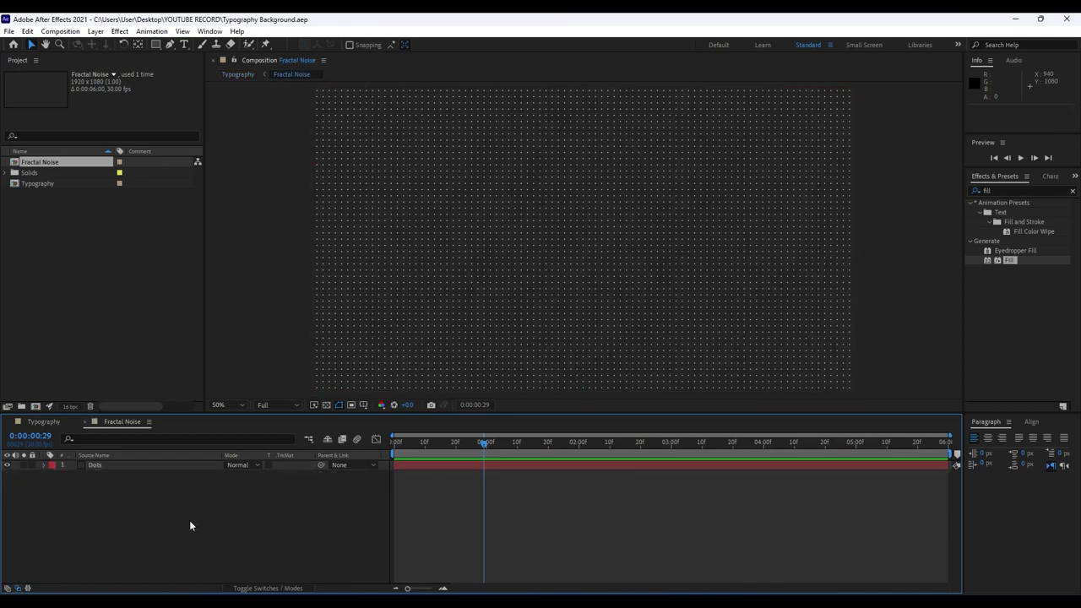
right_click(151, 521)
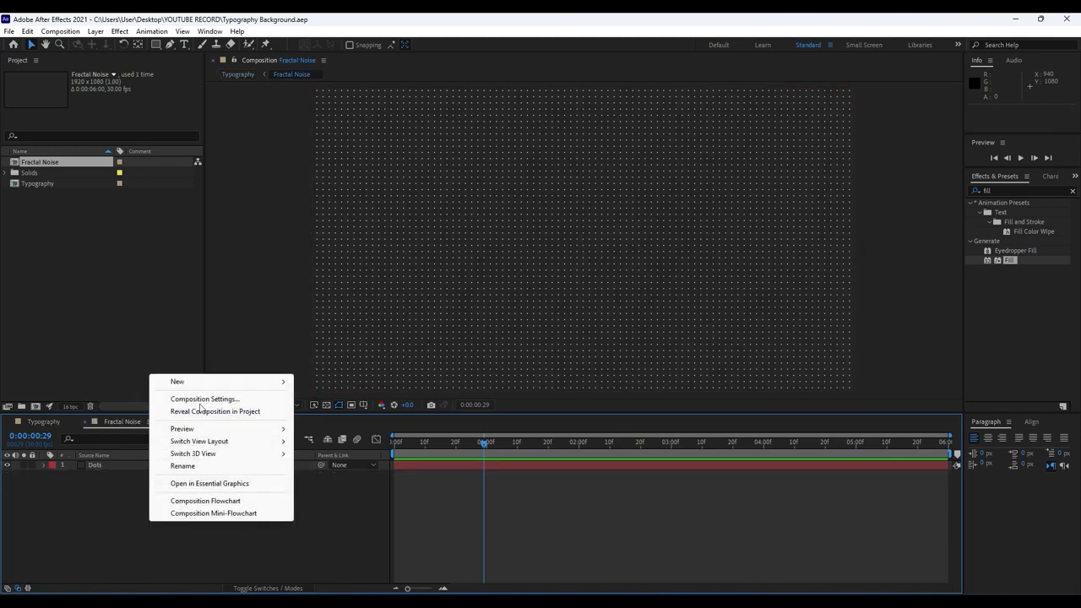
mouse_move(195, 382)
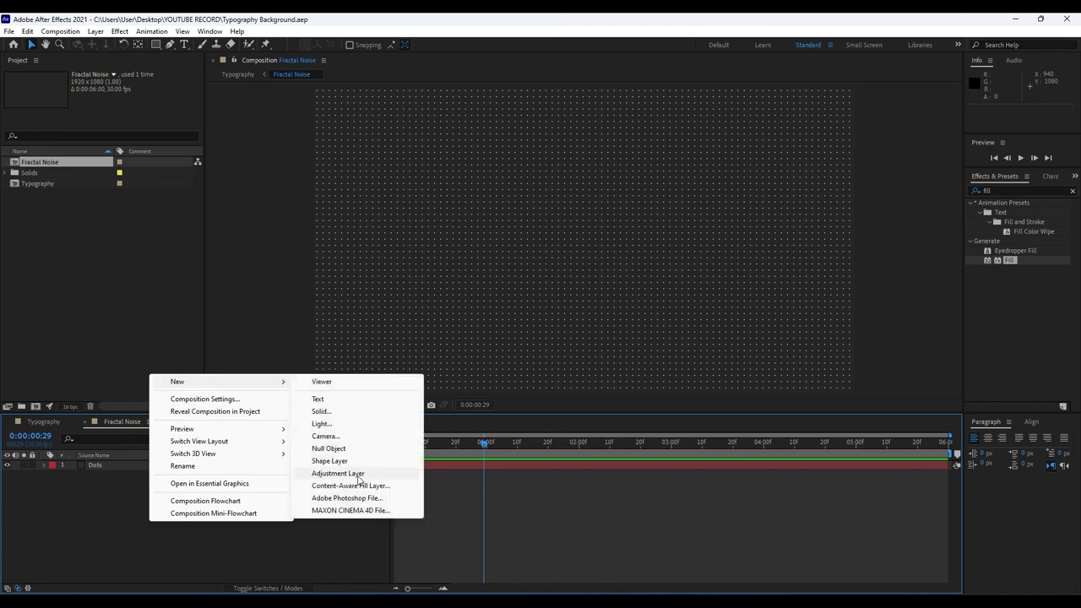
click(338, 472)
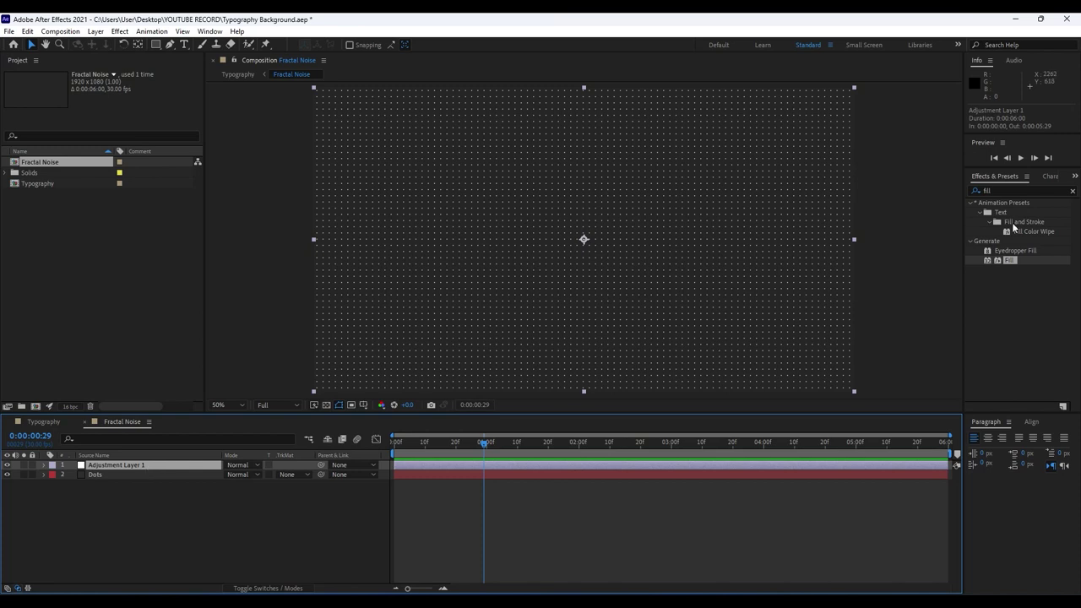
Apply the Fractal Noise effect to the adjustment layer with contrast 450 and brightness -50.
key(ctrl+5)
text(fract)
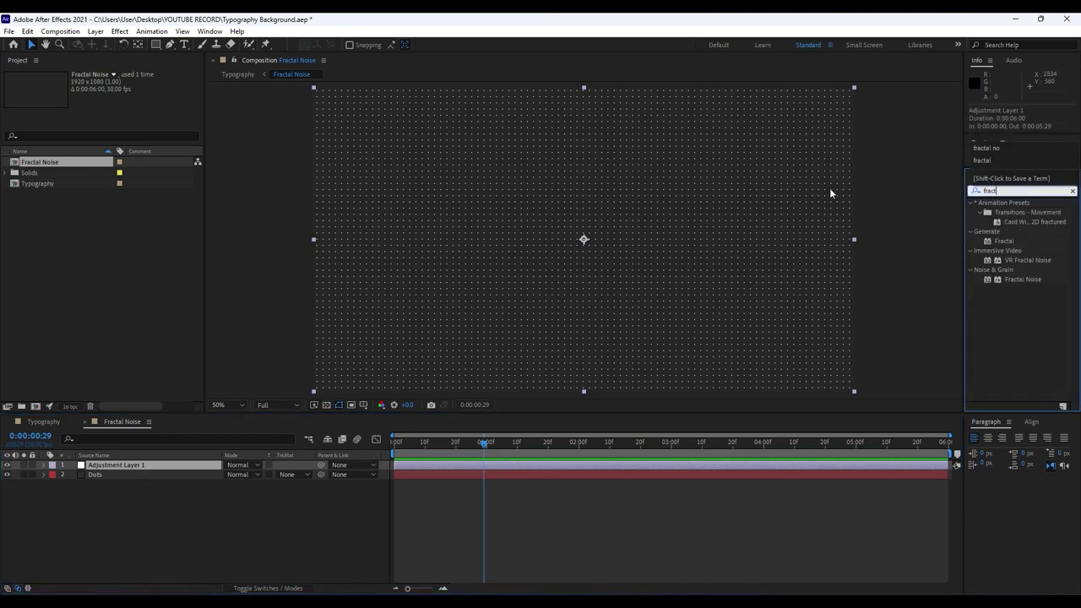
drag(1025, 278, 163, 465)
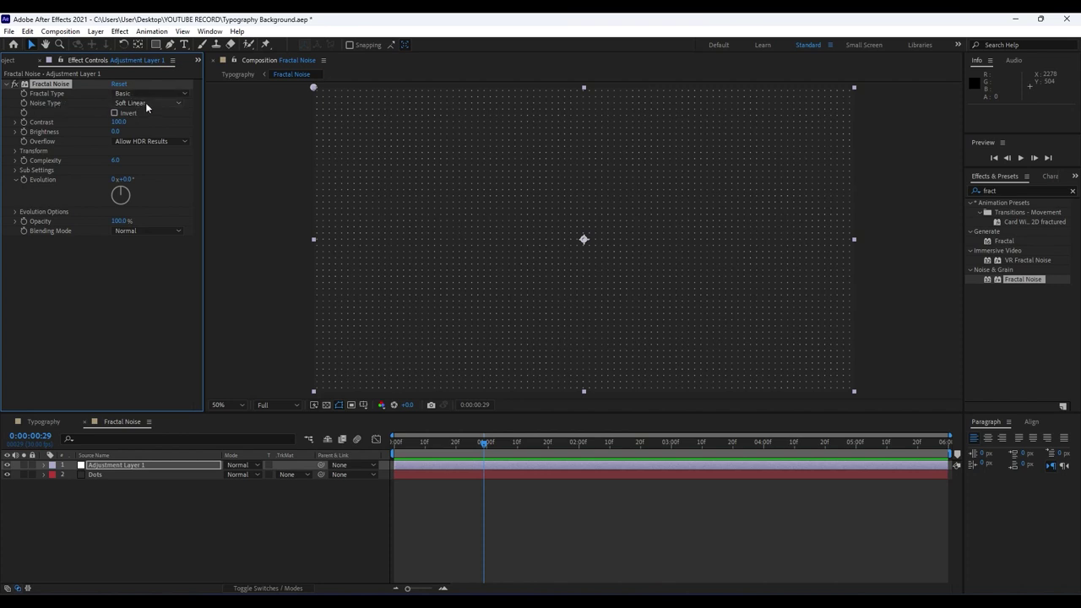
click(119, 123)
click(119, 125)
text(450)
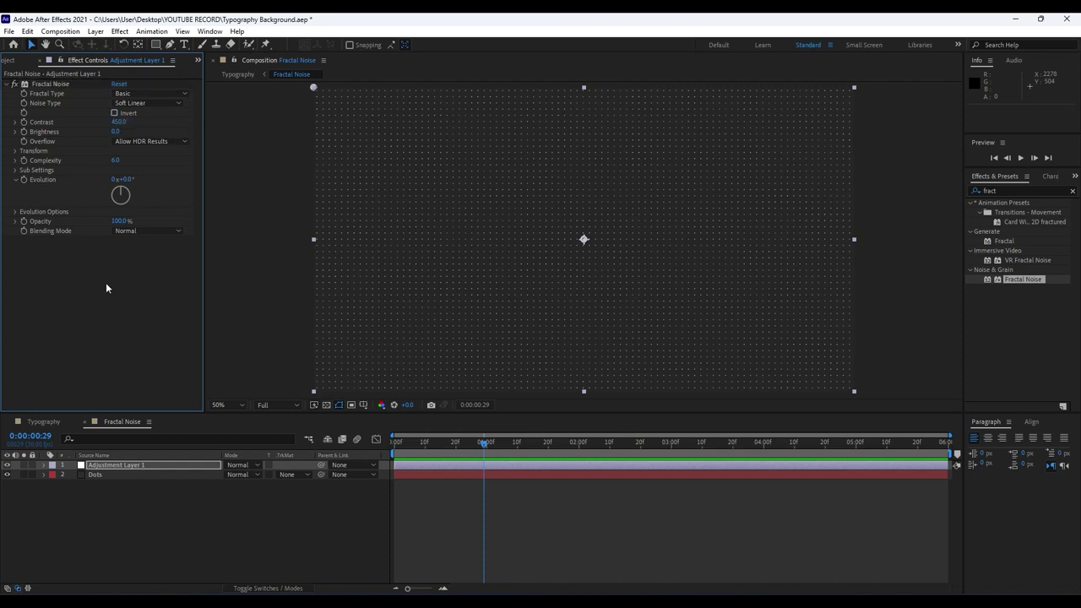
click(117, 132)
text(-50)
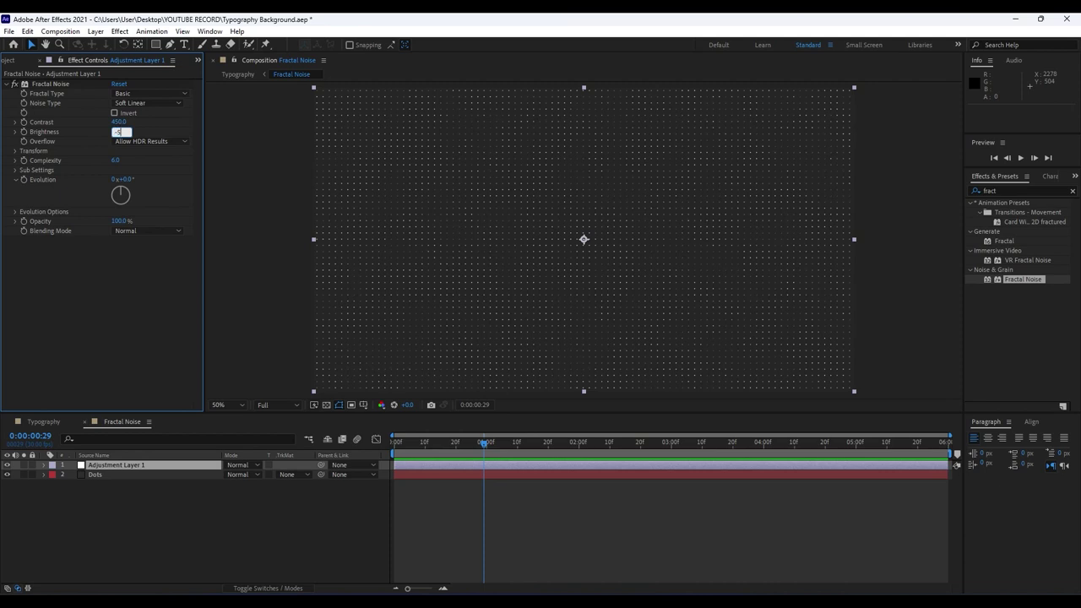
click(111, 324)
Find the Tritone effect and apply it to the adjustment layer.
key(ctrl+5)
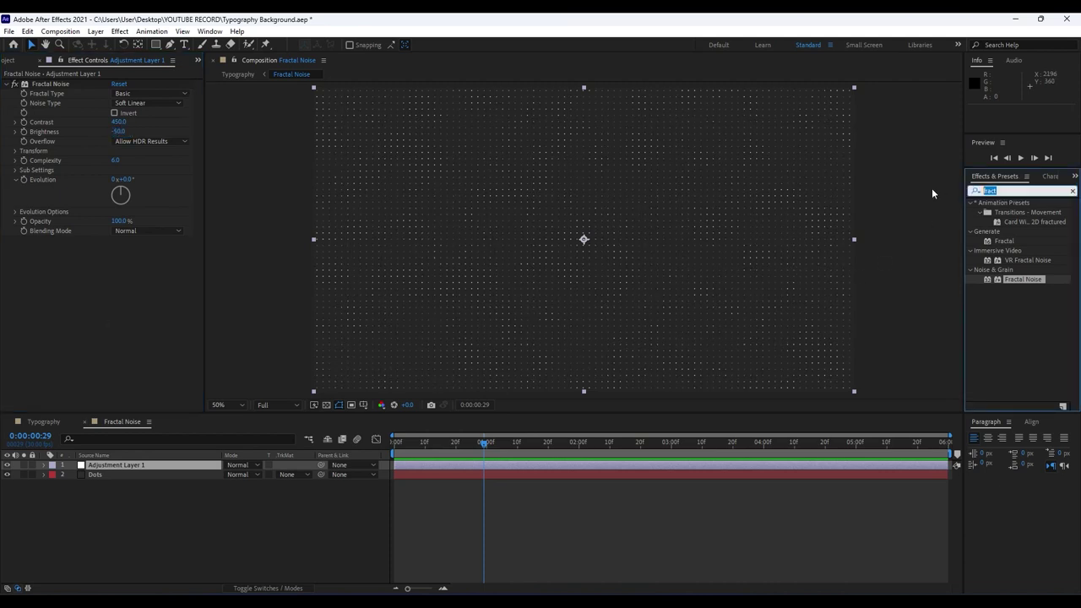
text(trito)
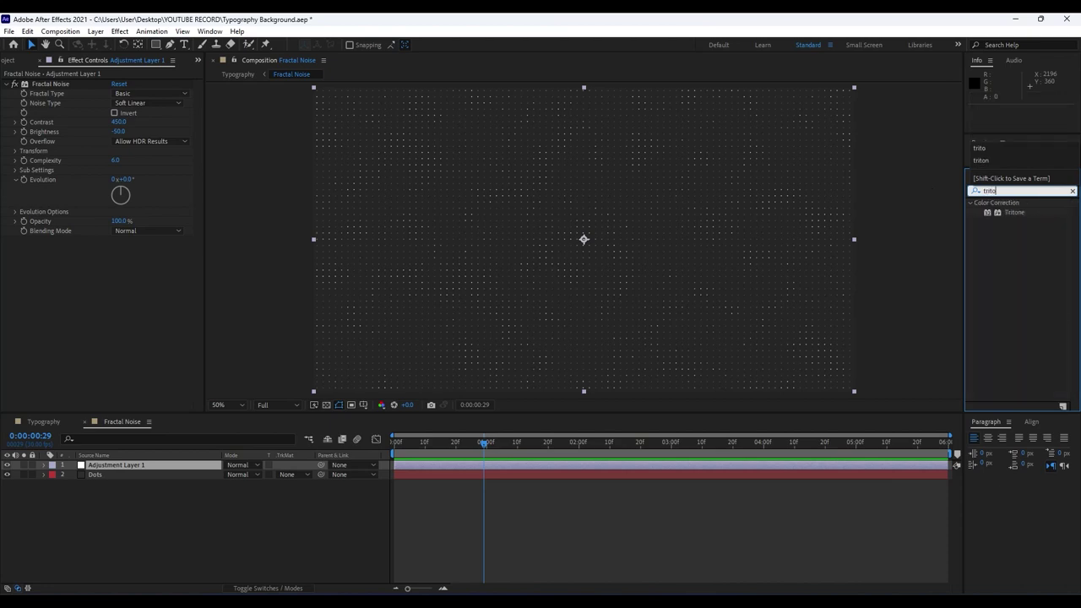
drag(1011, 212, 141, 327)
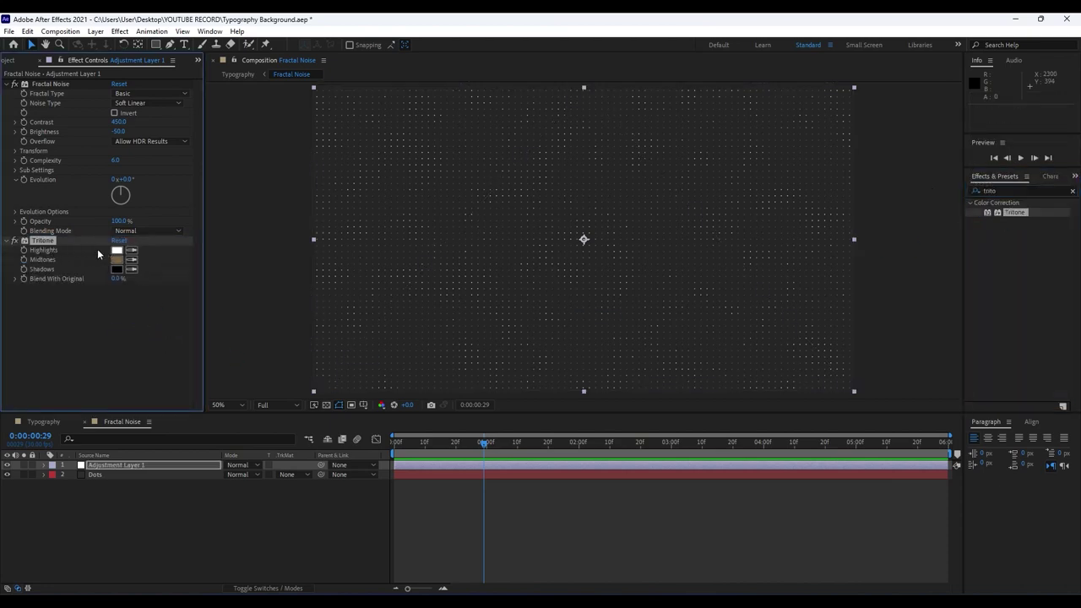
Set Tritone's highlights color to yellow-green CCFF00 and check the dots in the Typography composition.
click(116, 252)
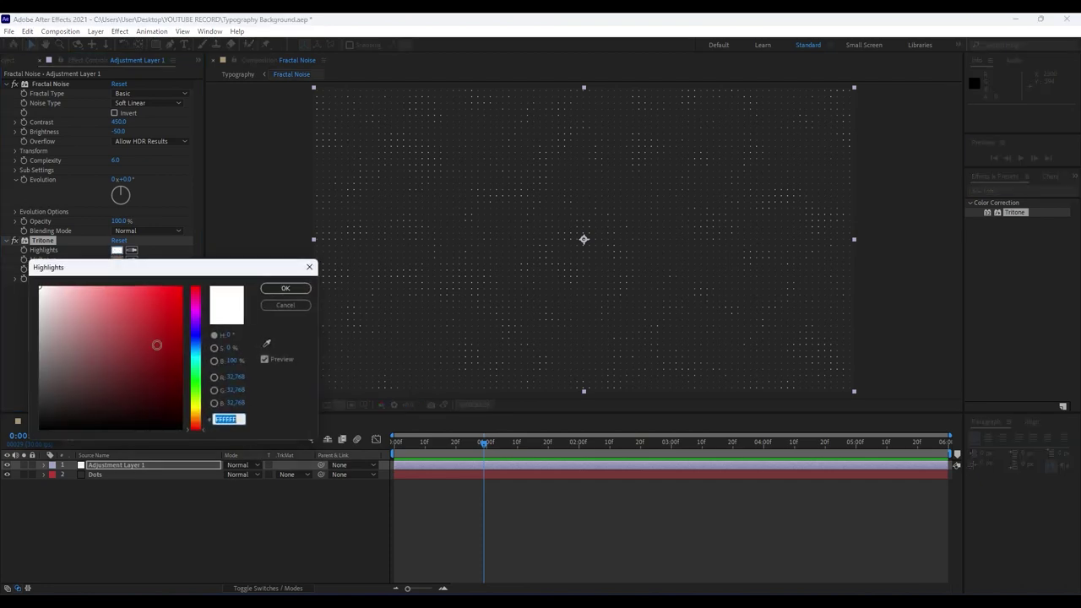
mouse_move(197, 363)
mouse_down()
mouse_move(199, 405)
mouse_move(193, 269)
mouse_up()
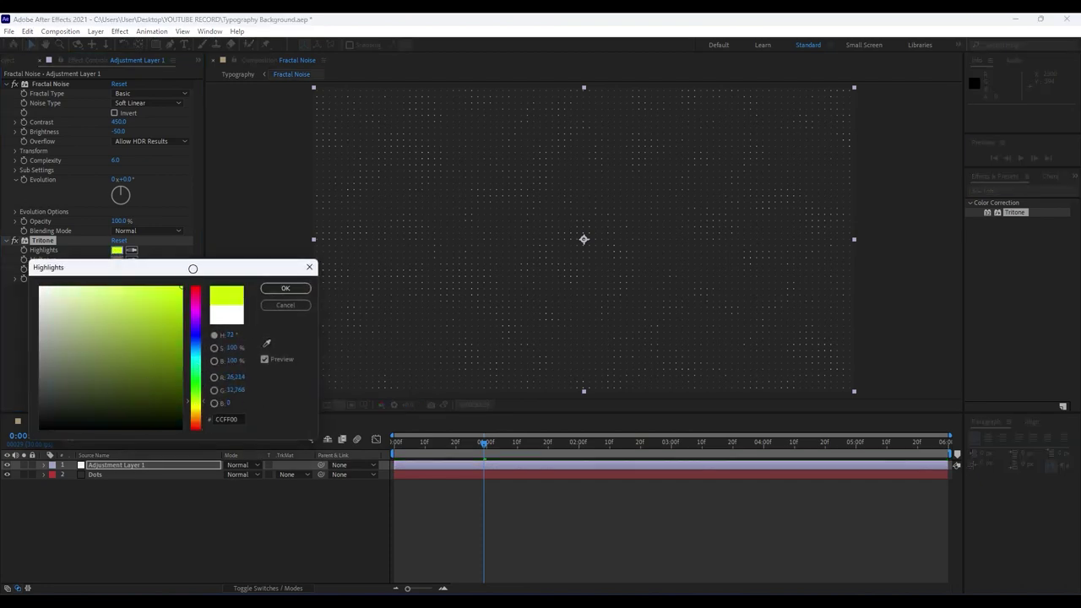
click(286, 288)
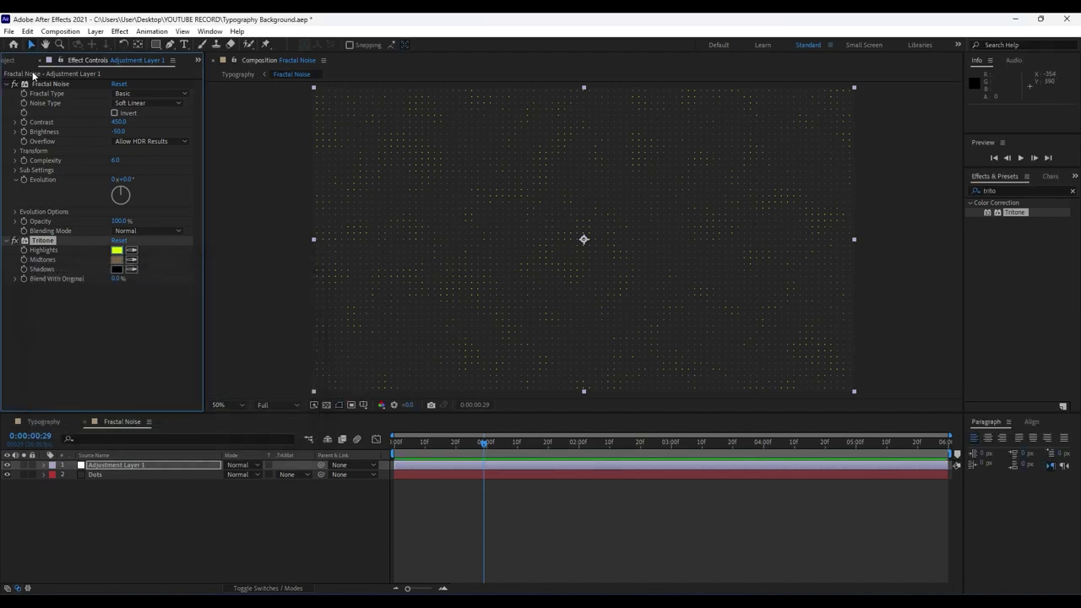
click(40, 60)
click(43, 421)
click(409, 450)
drag(410, 450, 517, 450)
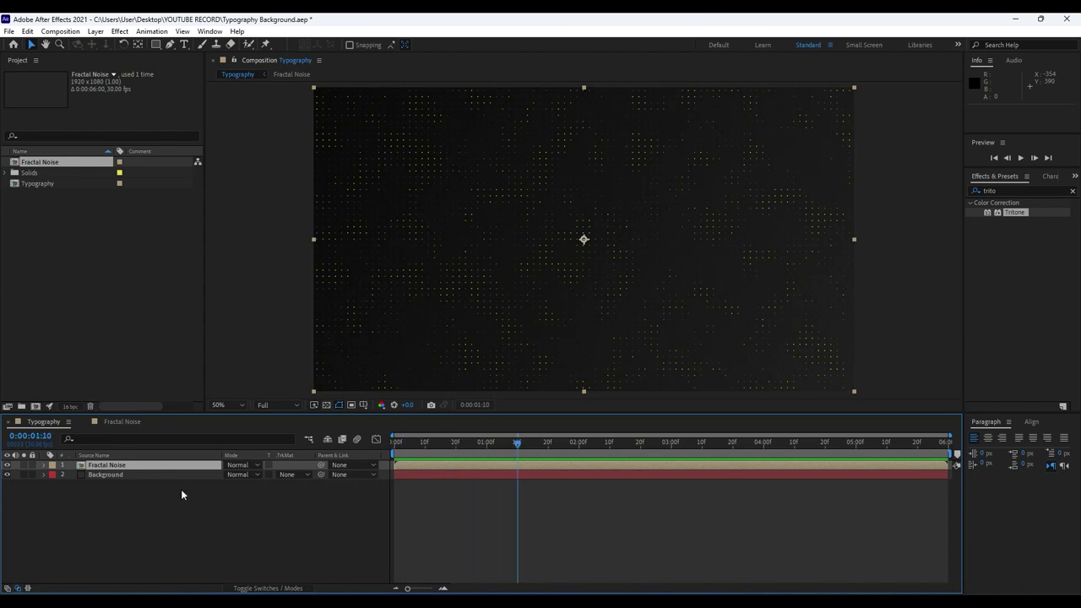
Animate the adjustment layer's Fractal Noise Evolution with the expression time*150 and preview the motion in the Typography composition.
click(119, 422)
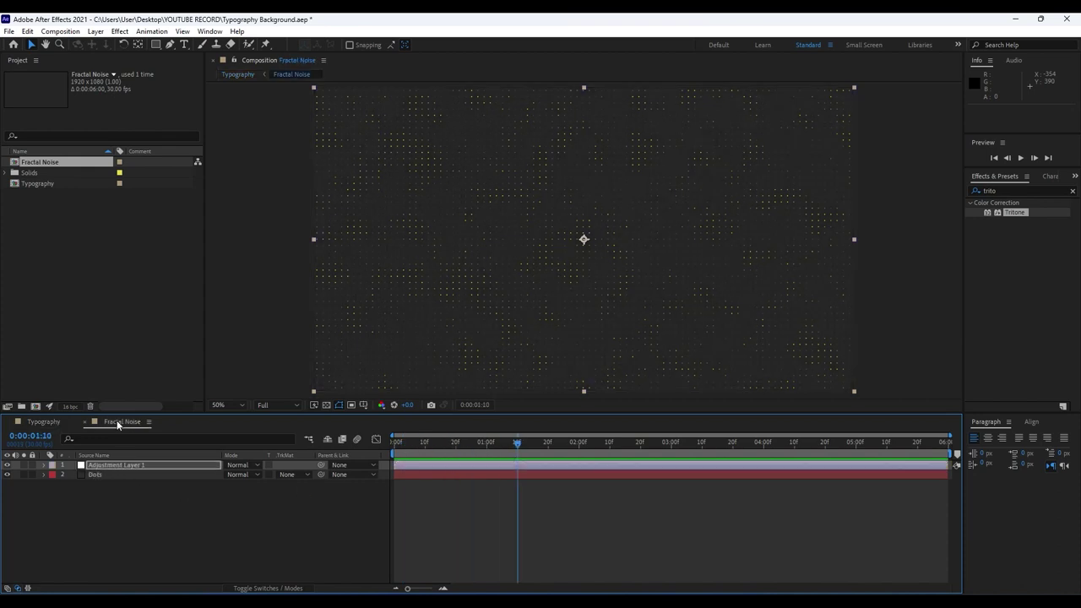
click(114, 465)
key(F3)
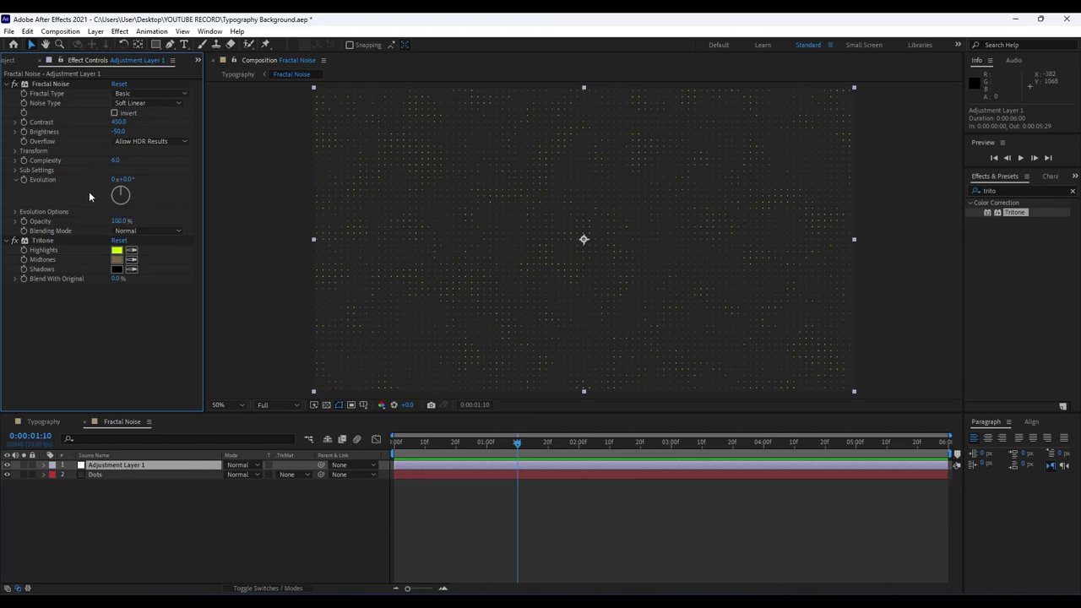
alt+click(24, 180)
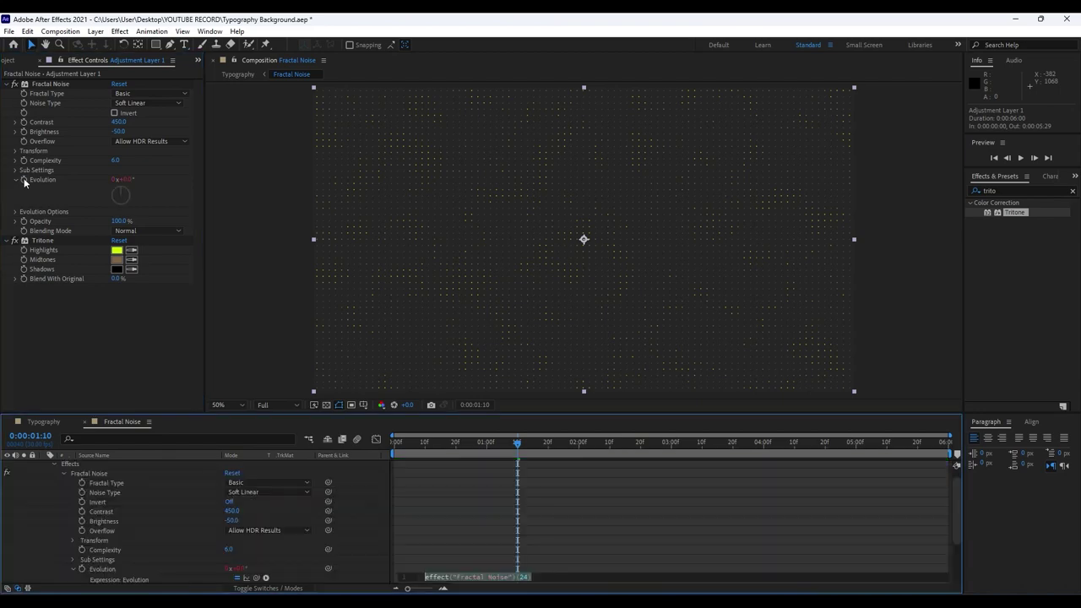
text(time*)
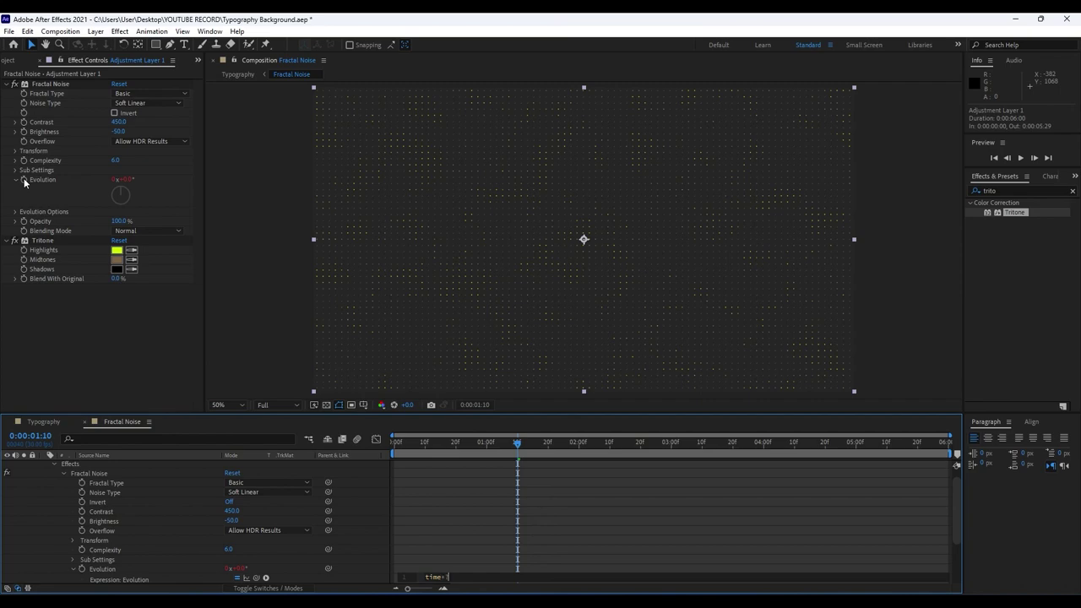
key(BackSpace)
text(*150)
click(111, 362)
key(space)
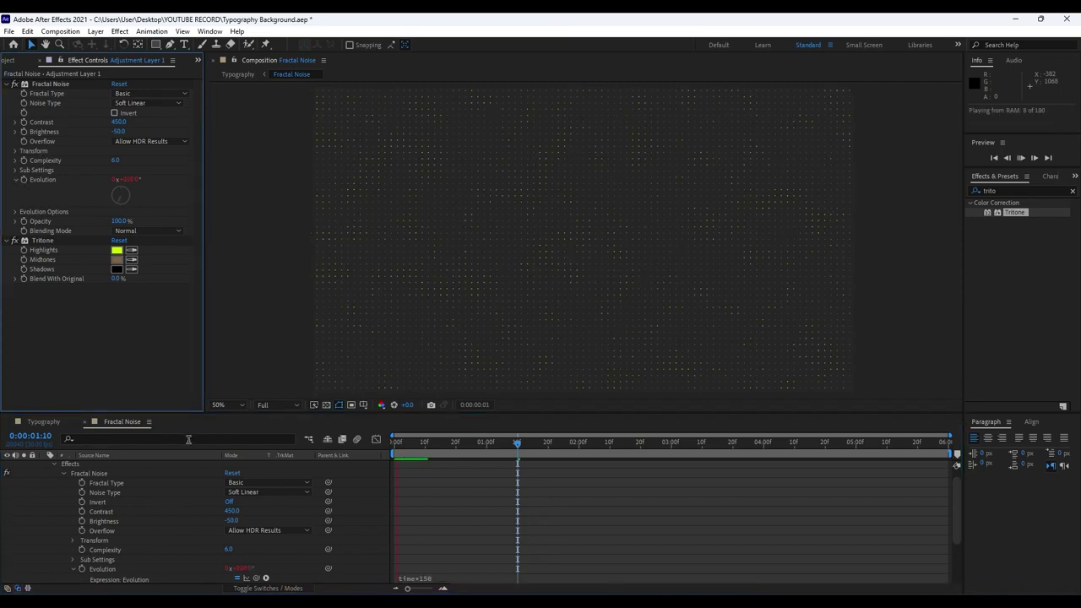
click(84, 422)
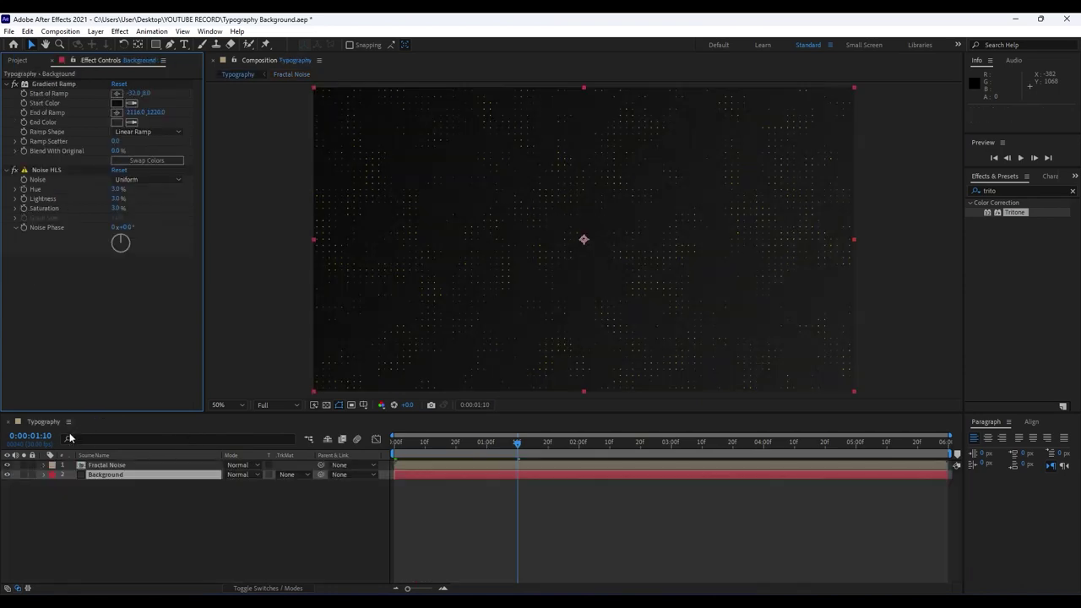
click(441, 450)
key(space)
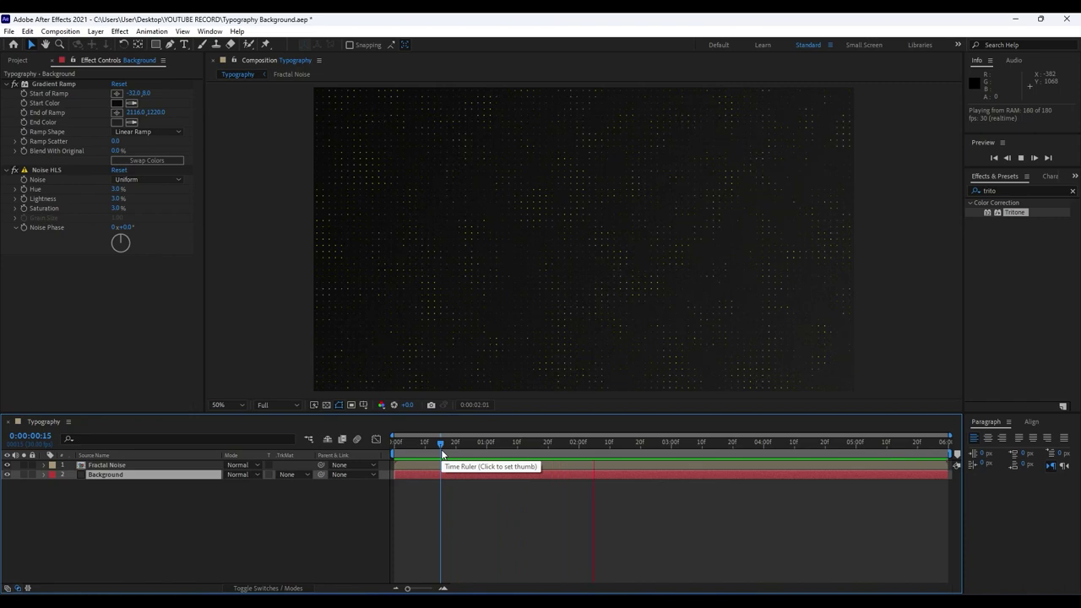
Add a text layer reading CREATIVE near the center of the Typography composition at 0:00:01:20.
click(549, 440)
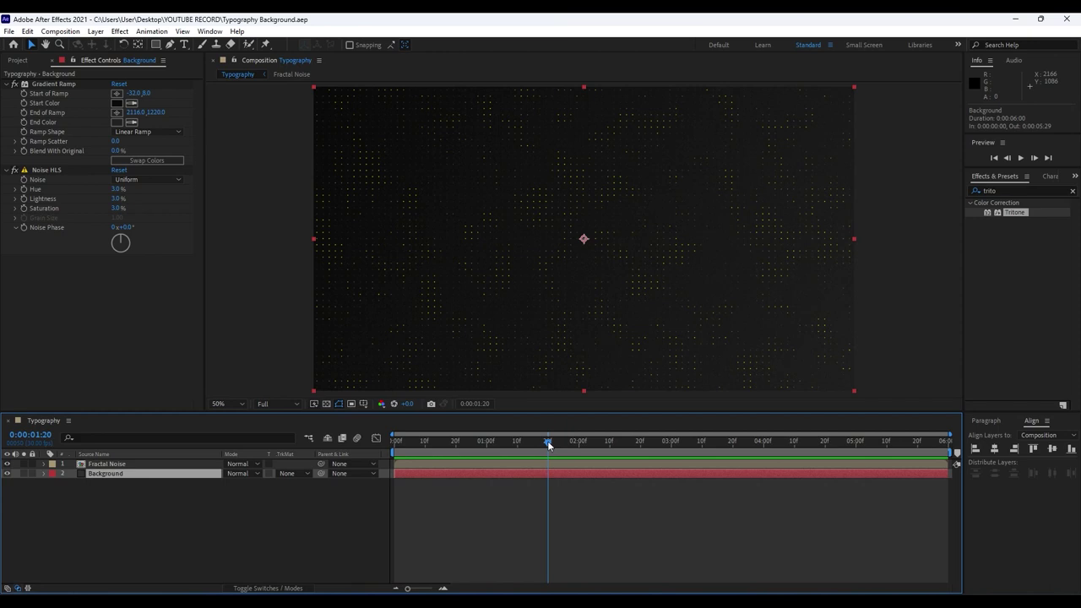
click(185, 46)
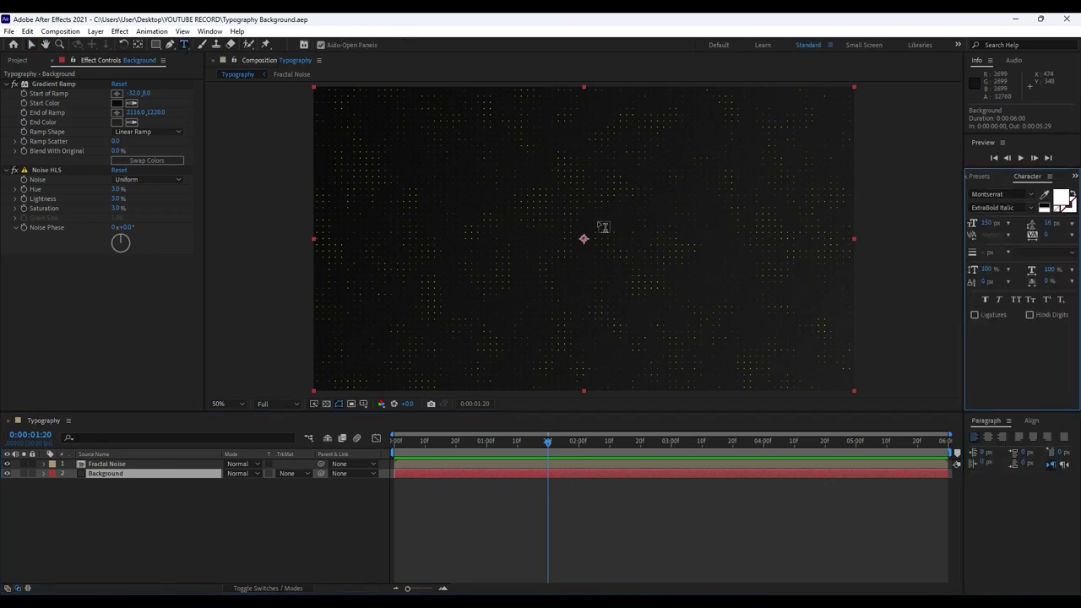
click(529, 238)
text(CREA)
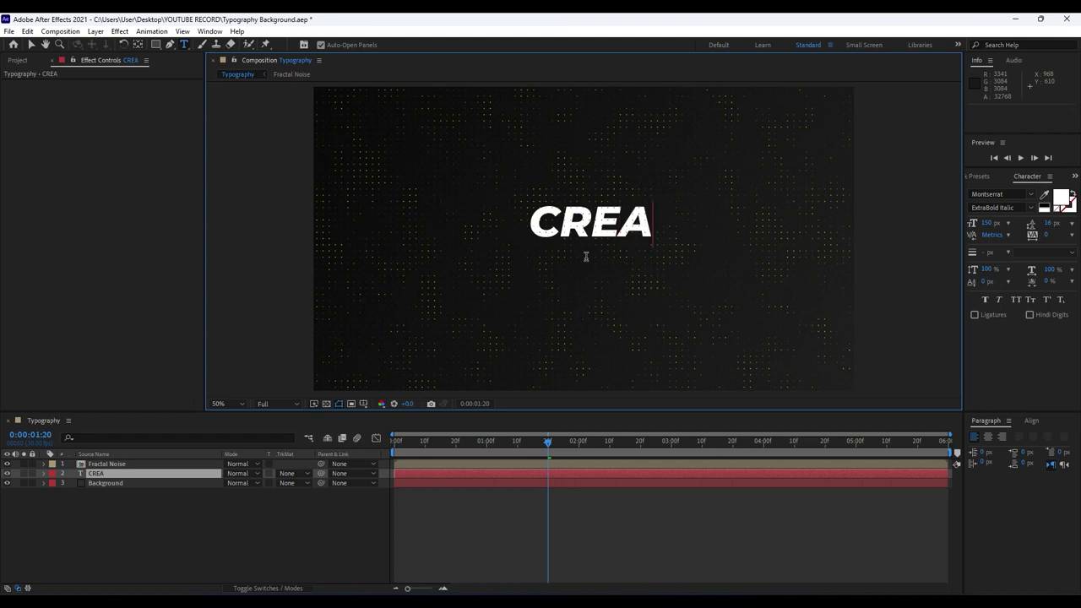
text(TIO)
key(BackSpace)
text(VE)
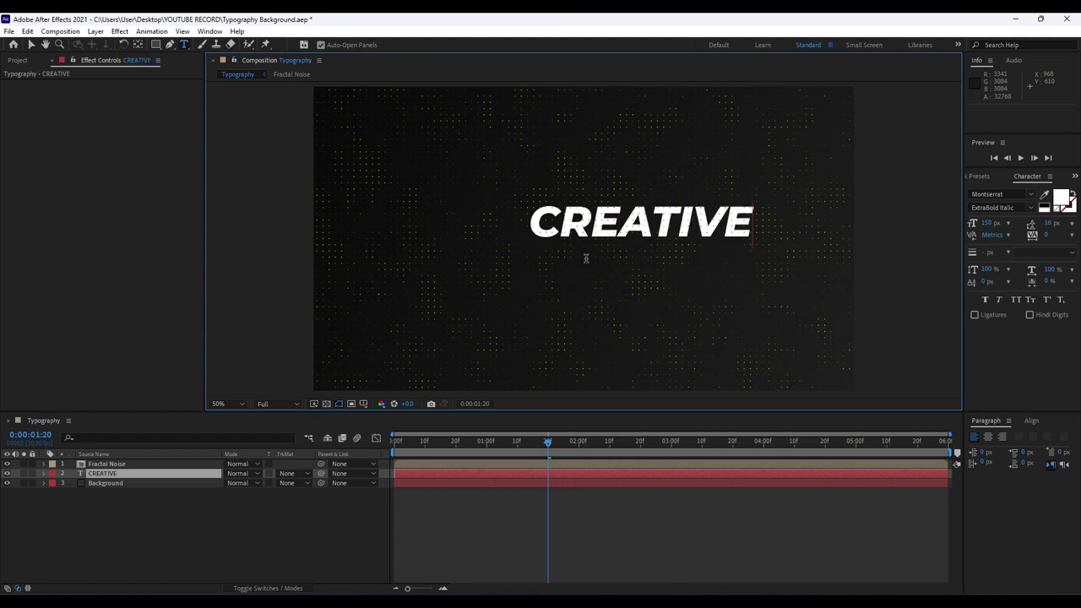
Change the CREATIVE text's font style to Montserrat Black.
double_click(116, 477)
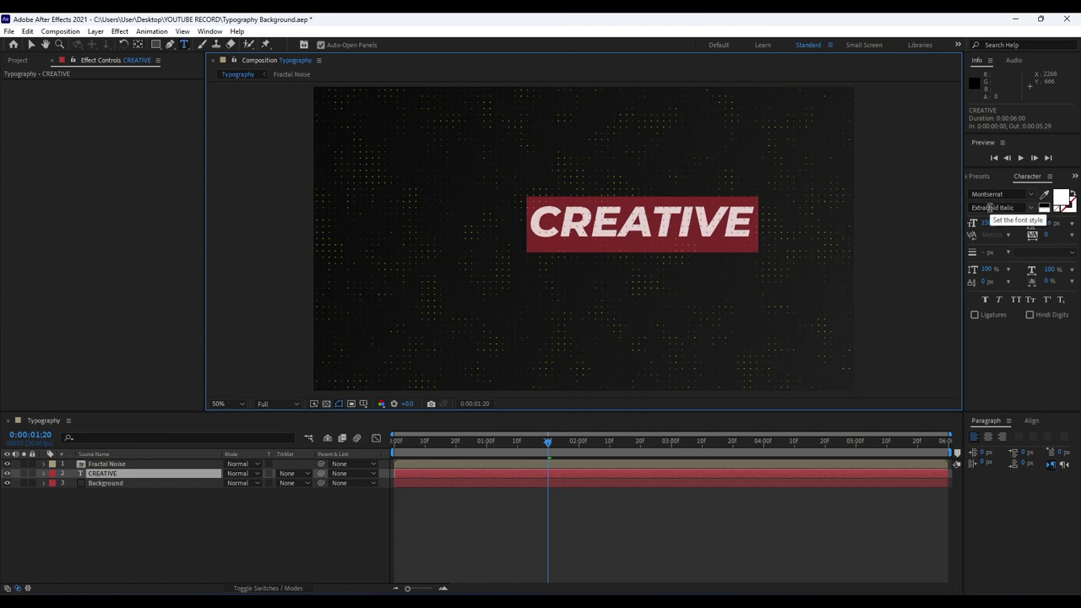
click(990, 208)
key(Down)
key(Up)
key(Down)
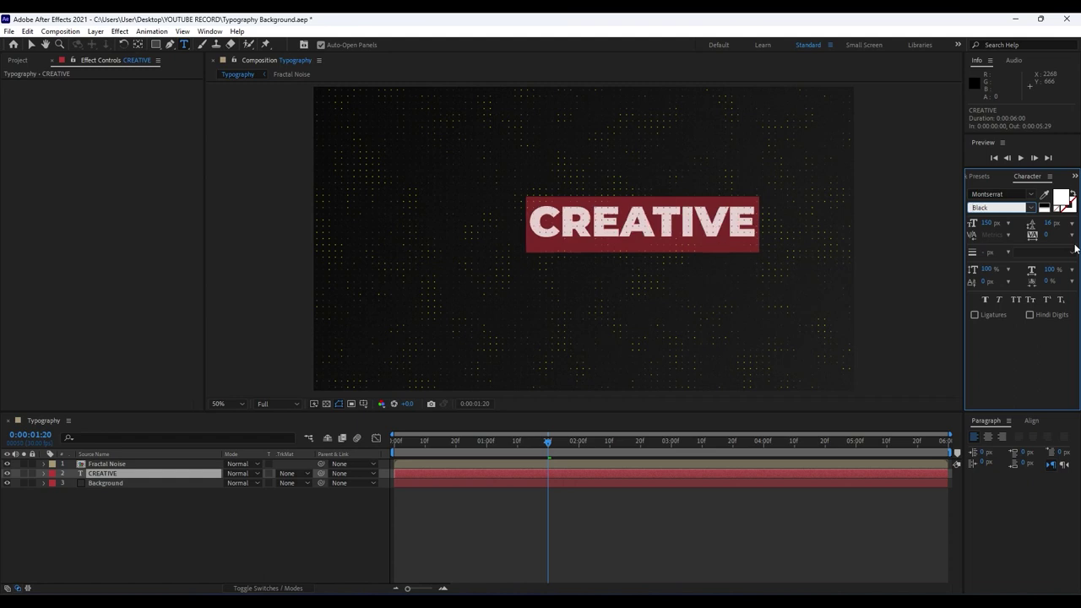
click(217, 526)
Center the CREATIVE text layer horizontally and vertically in the composition.
click(132, 473)
click(1032, 421)
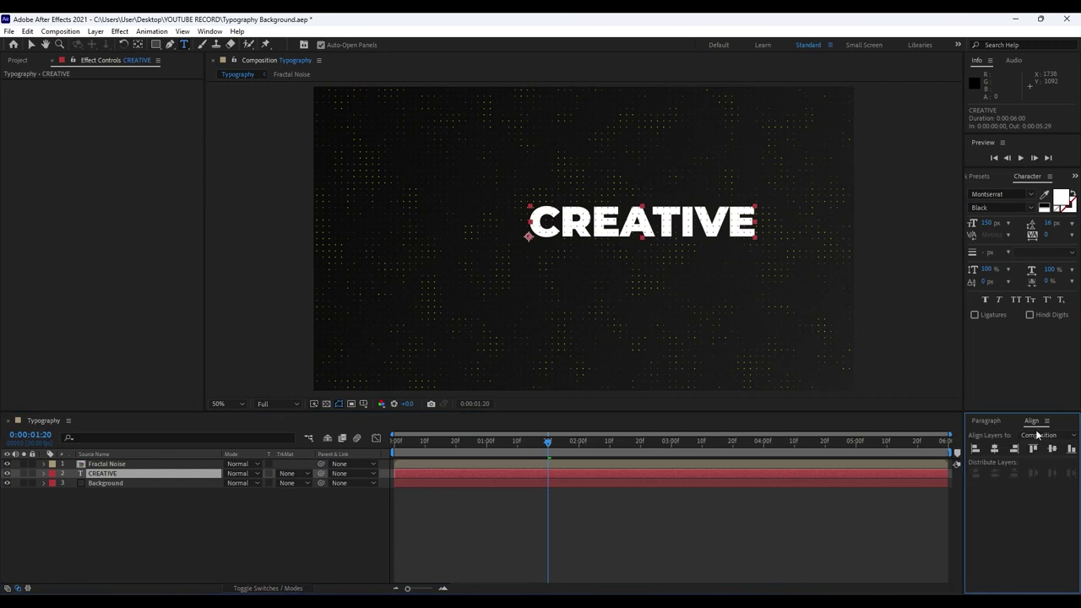
click(994, 449)
click(1052, 448)
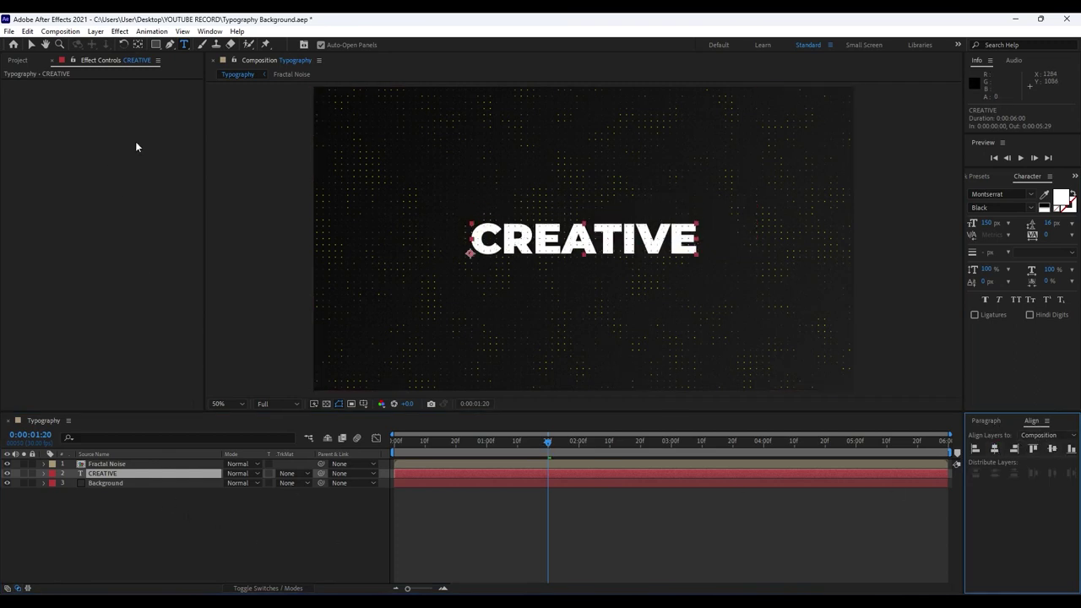
click(210, 31)
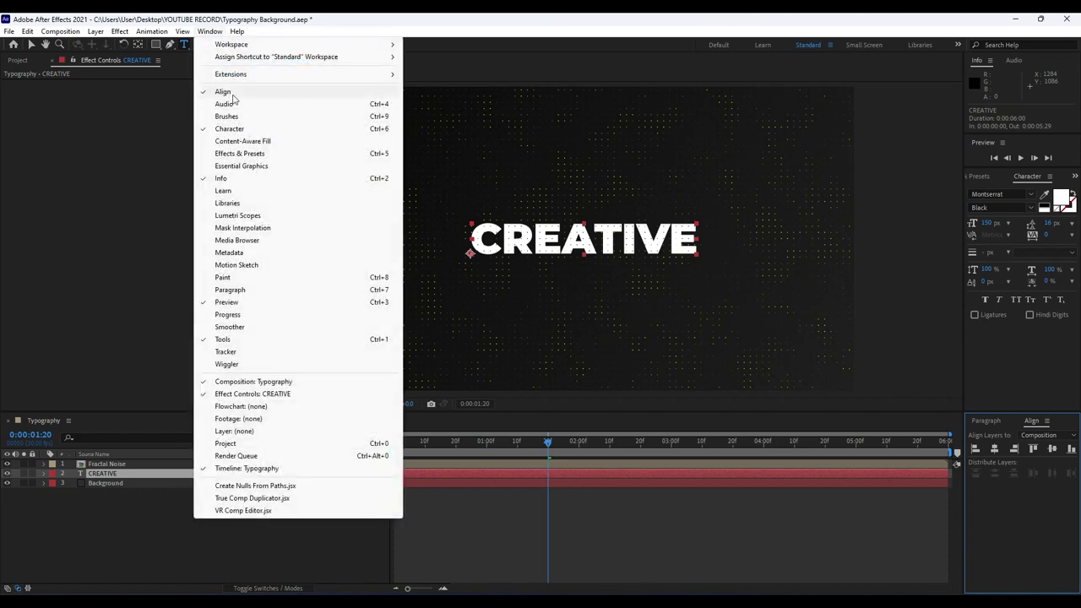
click(84, 545)
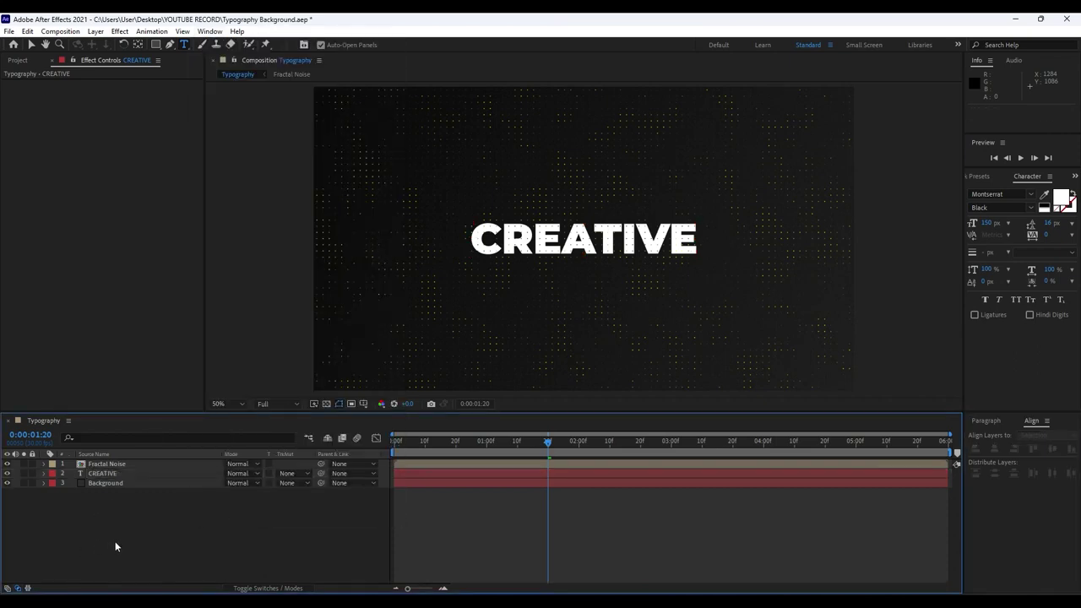
Add a text animator with Position and Opacity properties to the CREATIVE layer.
click(122, 475)
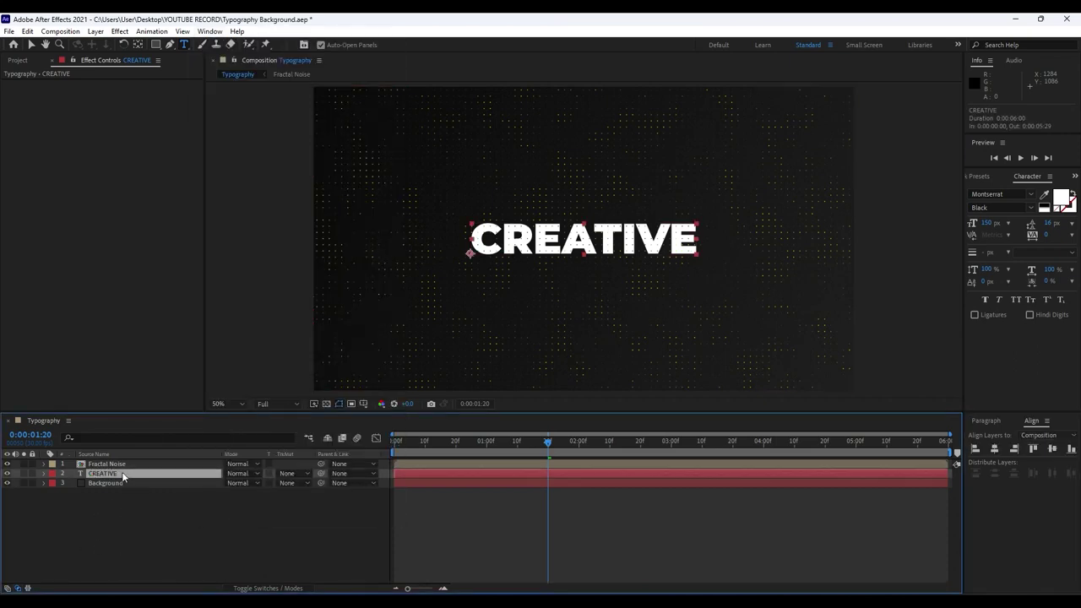
click(43, 473)
click(308, 482)
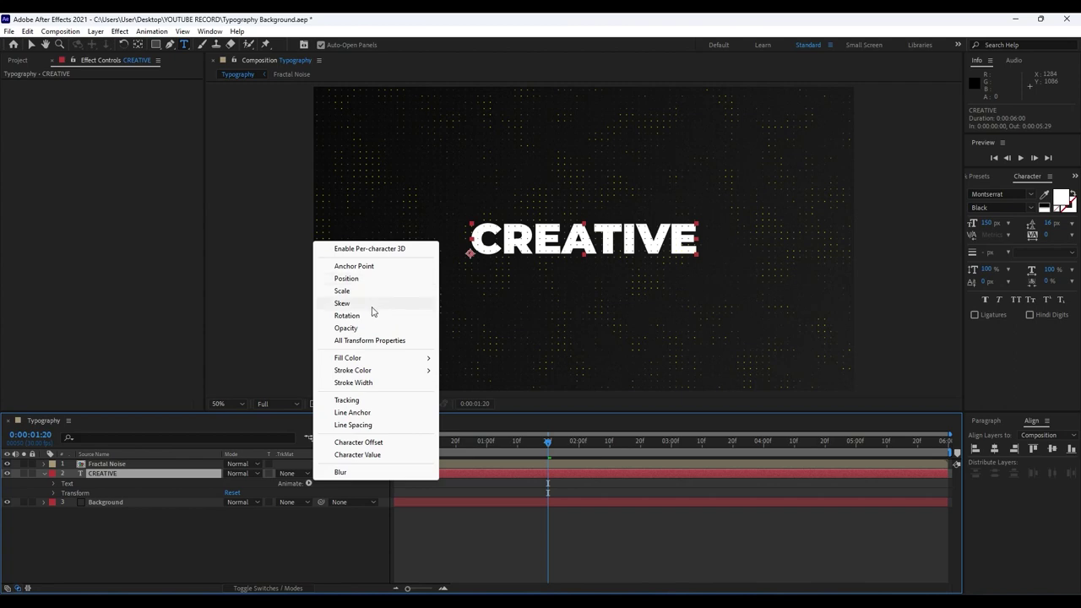
click(359, 279)
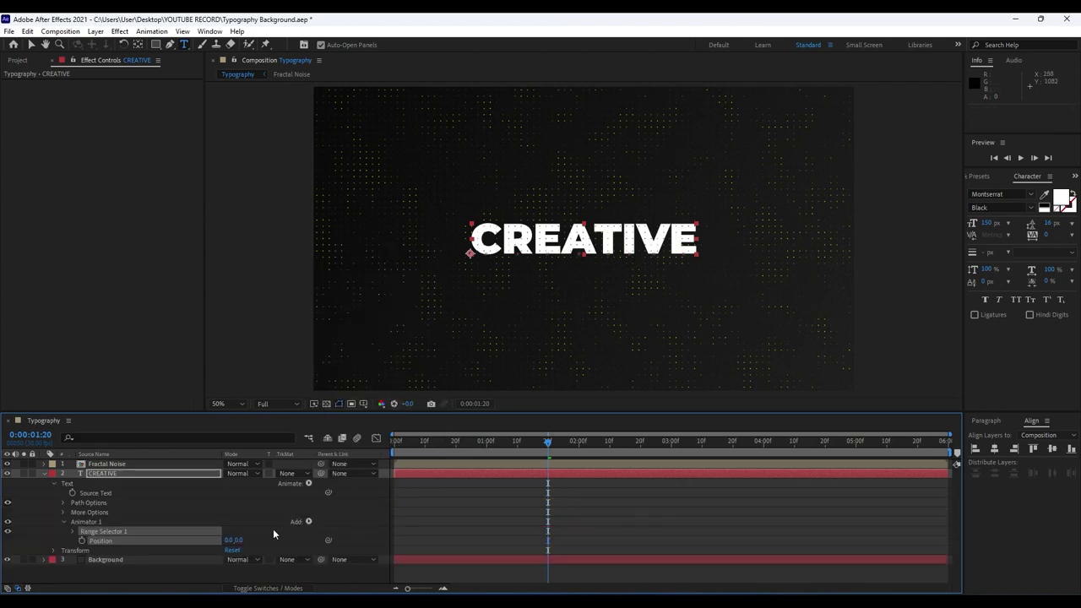
click(308, 522)
mouse_move(325, 527)
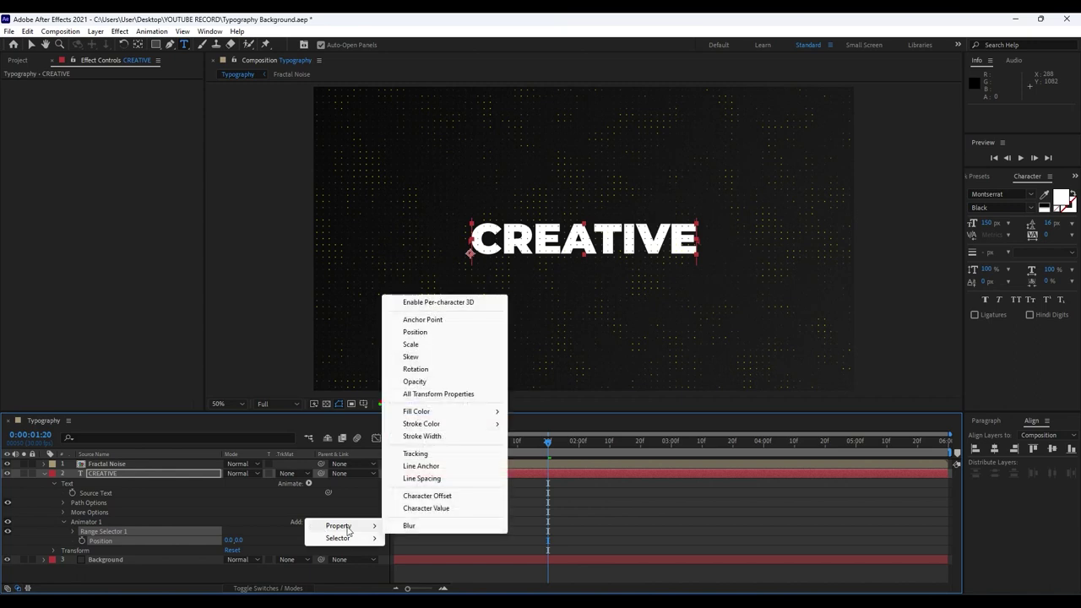
click(414, 381)
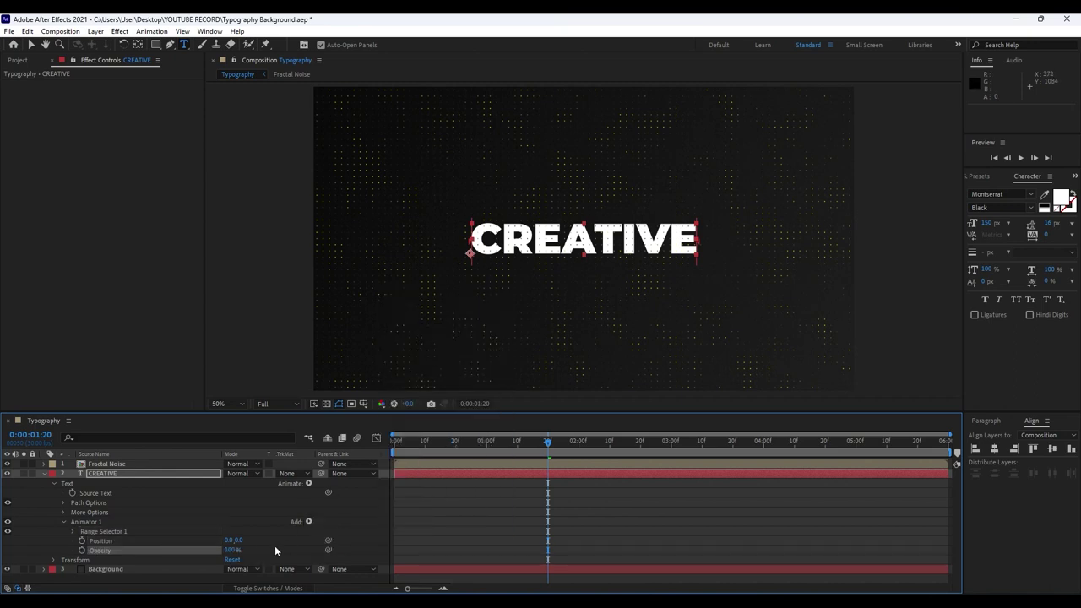
Set the text animator's Position to 0, 130 and its Opacity to 0%.
click(237, 540)
text(130)
click(195, 503)
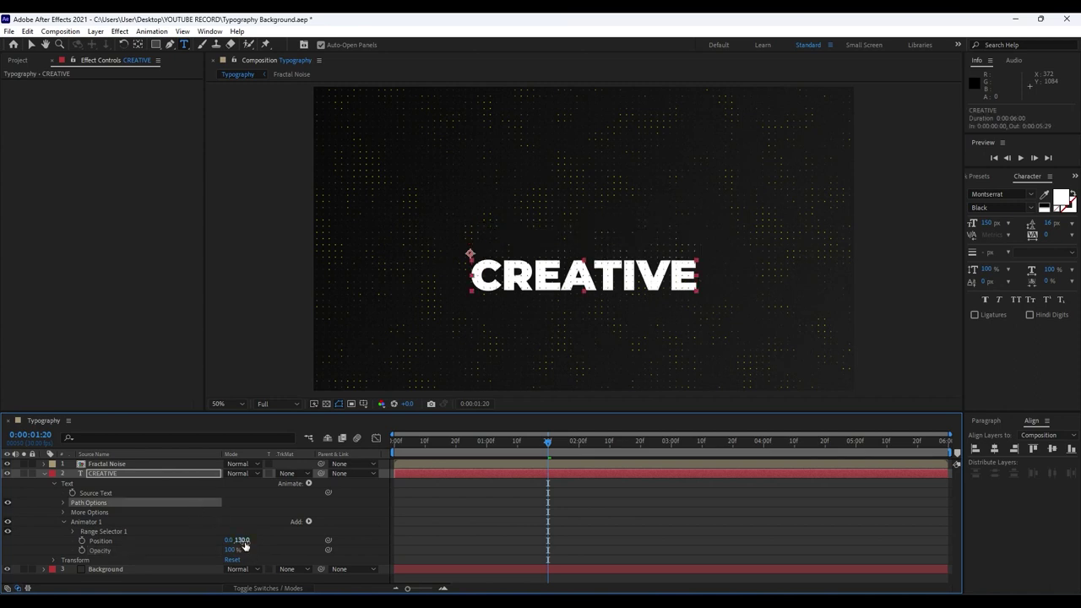
drag(228, 549, 150, 551)
Keyframe the Range Selector's Offset at 100% at 0:00:02:00.
mouse_move(562, 441)
mouse_down()
mouse_move(466, 448)
mouse_move(578, 440)
mouse_up()
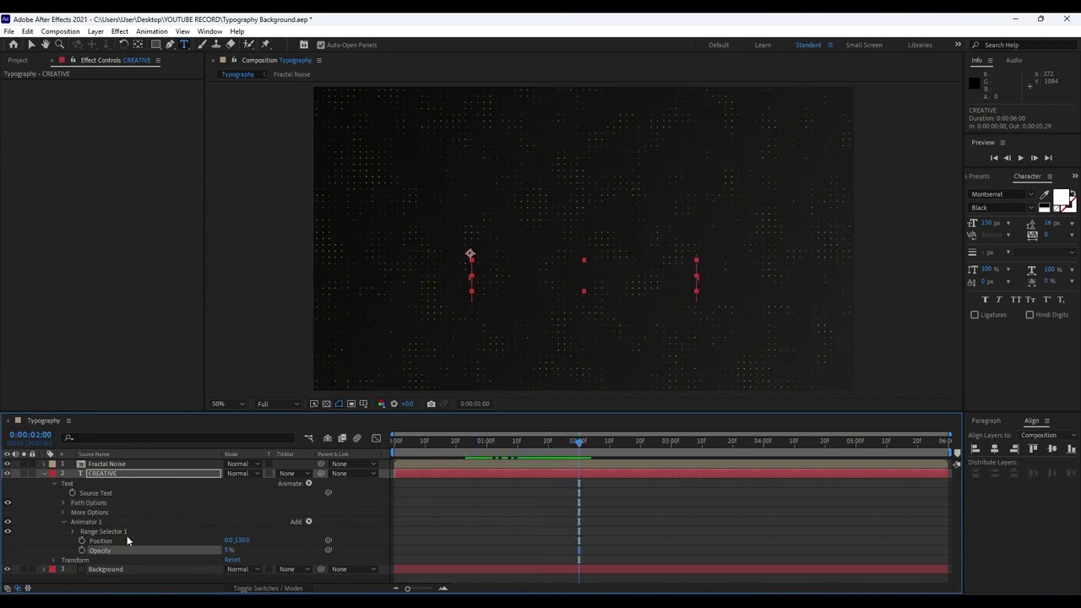
click(72, 530)
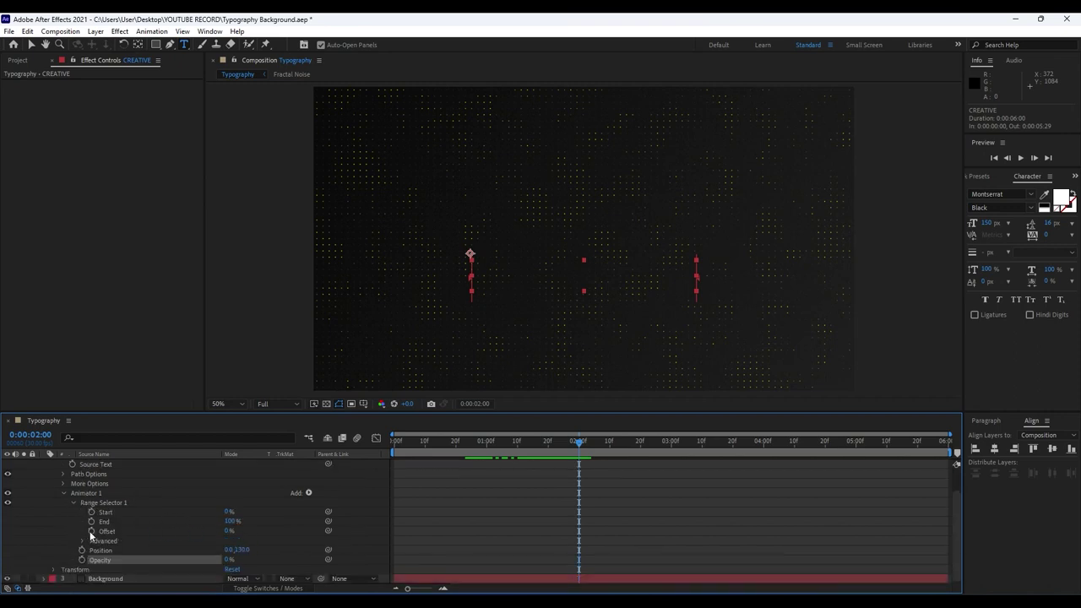
click(91, 531)
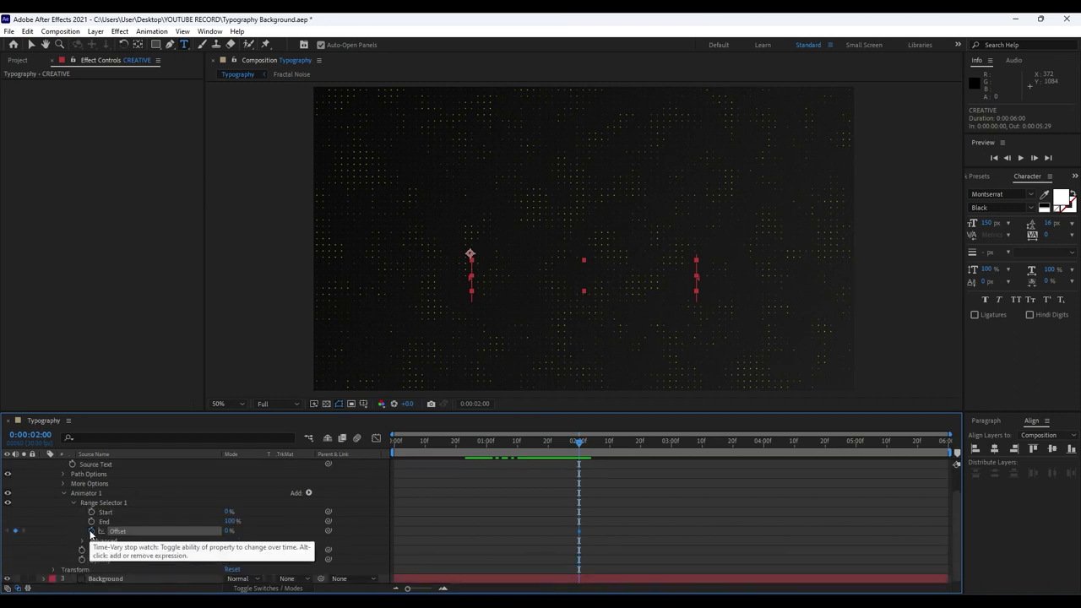
click(228, 530)
text(100)
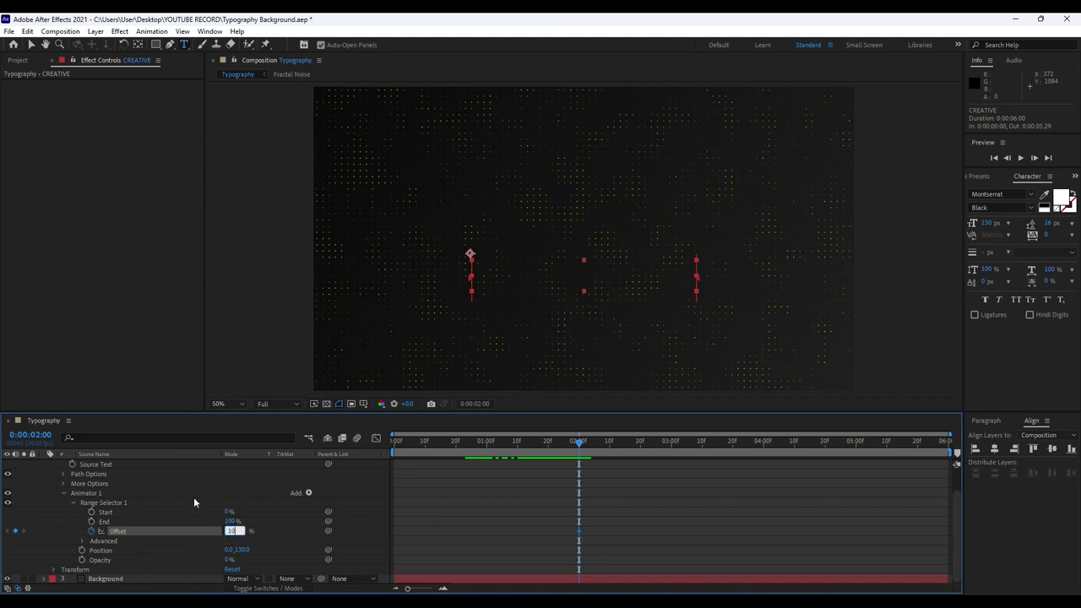
click(200, 502)
Keyframe the Range Selector's Offset at -100% at 0:00:00:00 and preview the letter animation.
drag(565, 442, 393, 443)
click(229, 531)
text(-100)
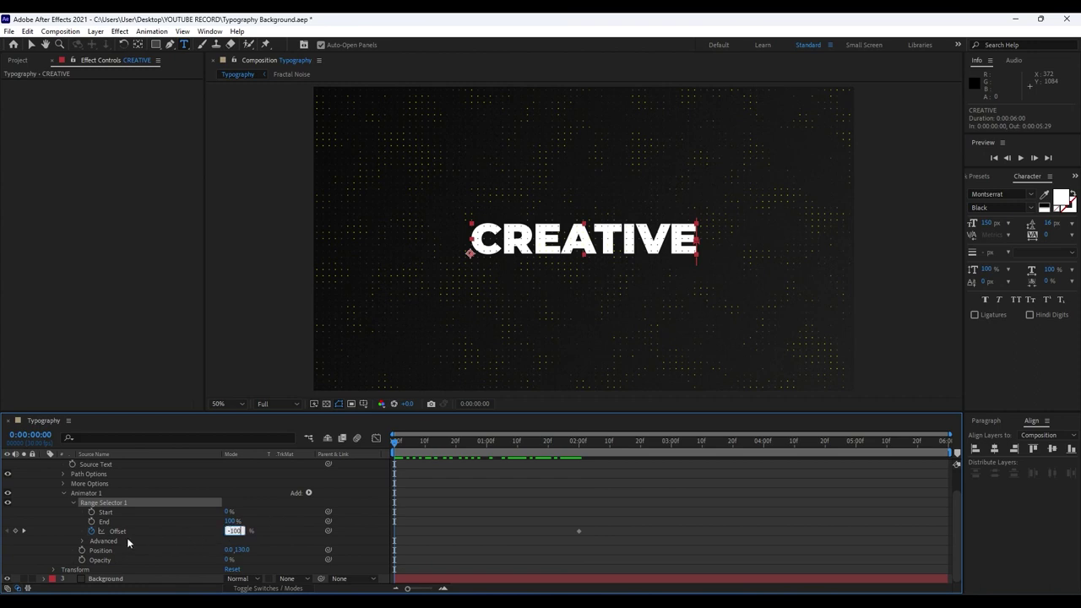
key(Return)
key(space)
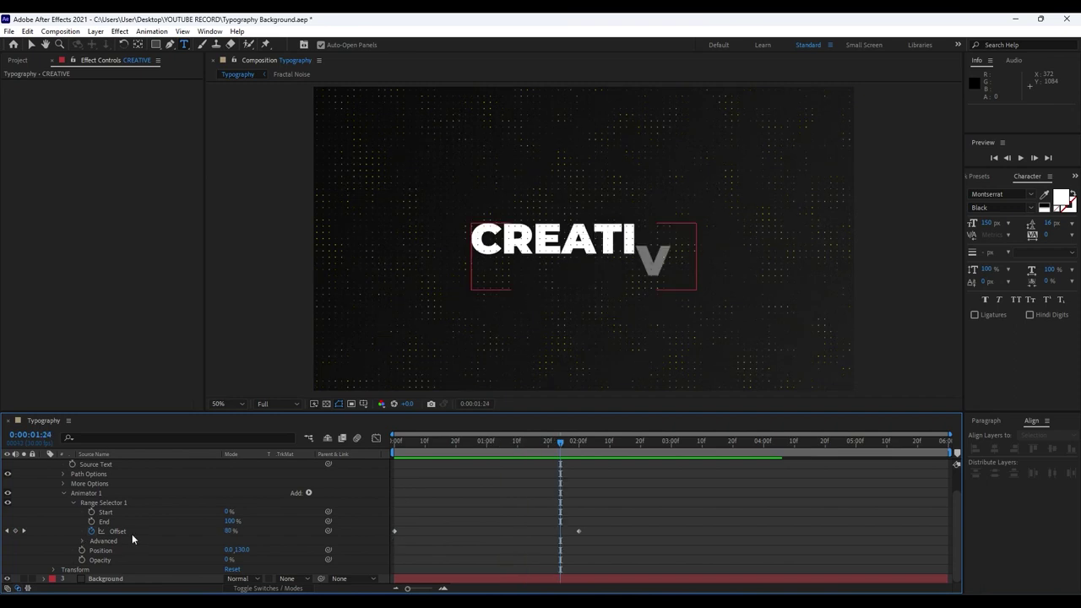
Change the Range Selector's advanced Shape to Ramp Up.
click(83, 541)
scroll(170, 501, down, 2)
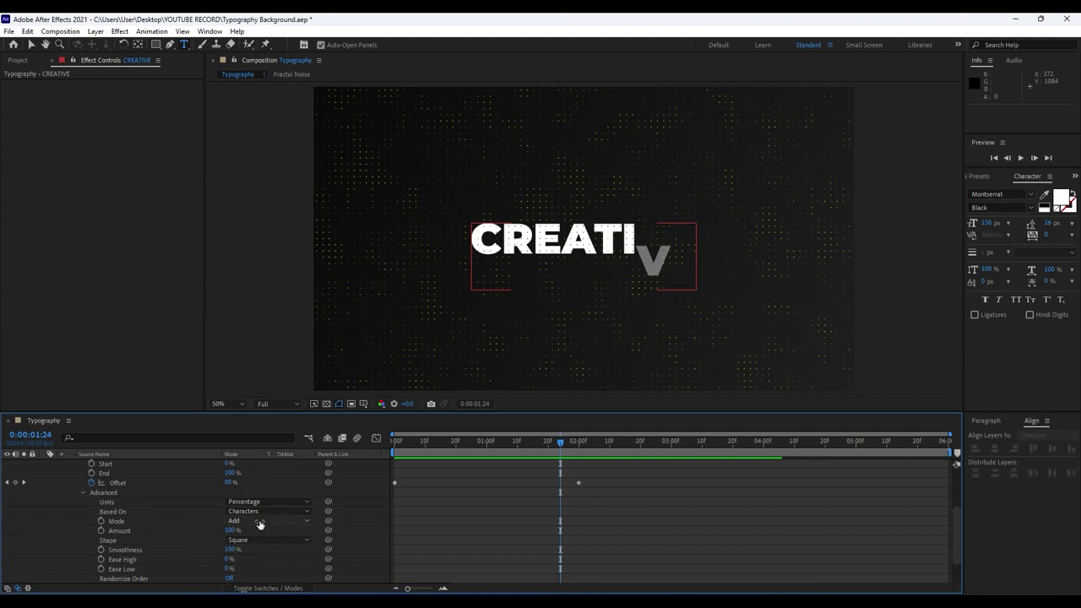
click(242, 543)
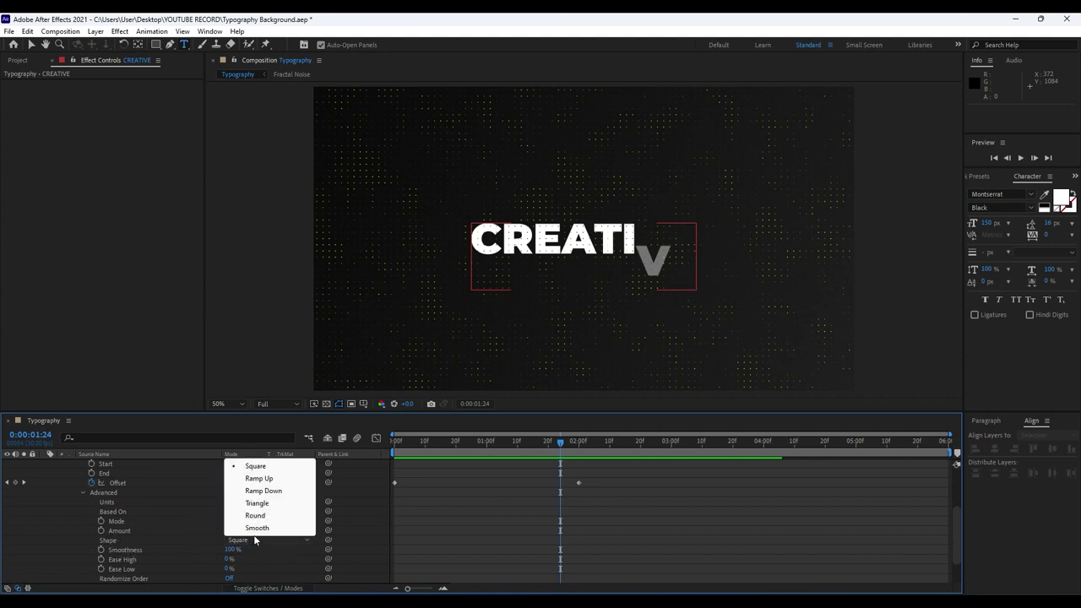
click(267, 479)
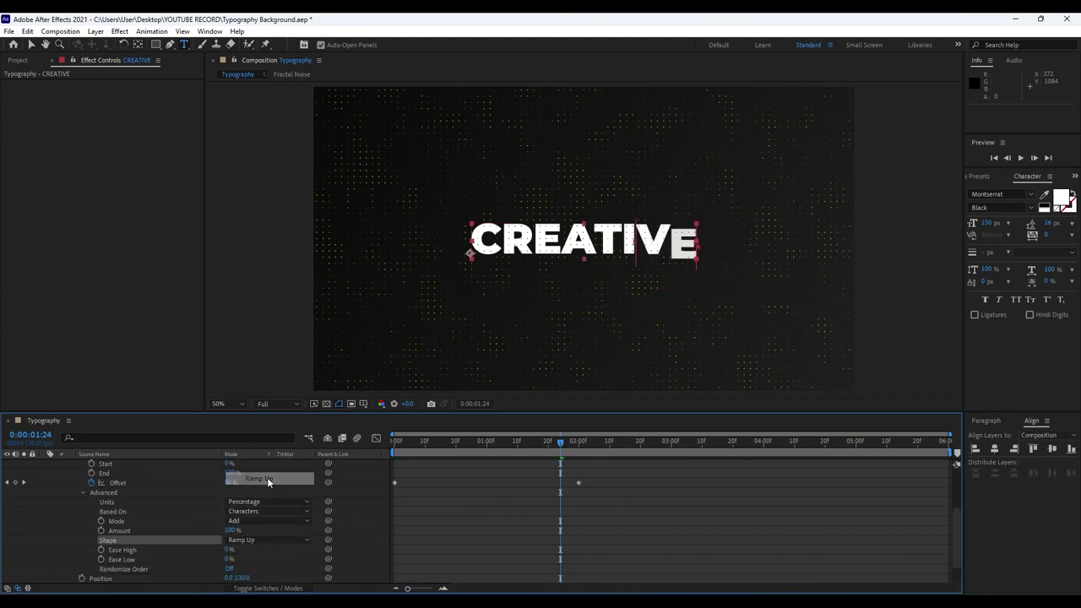
Set the Range Selector's Ease High to 70% and Ease Low to 30%, and preview the text reveal.
click(225, 549)
text(70)
key(Return)
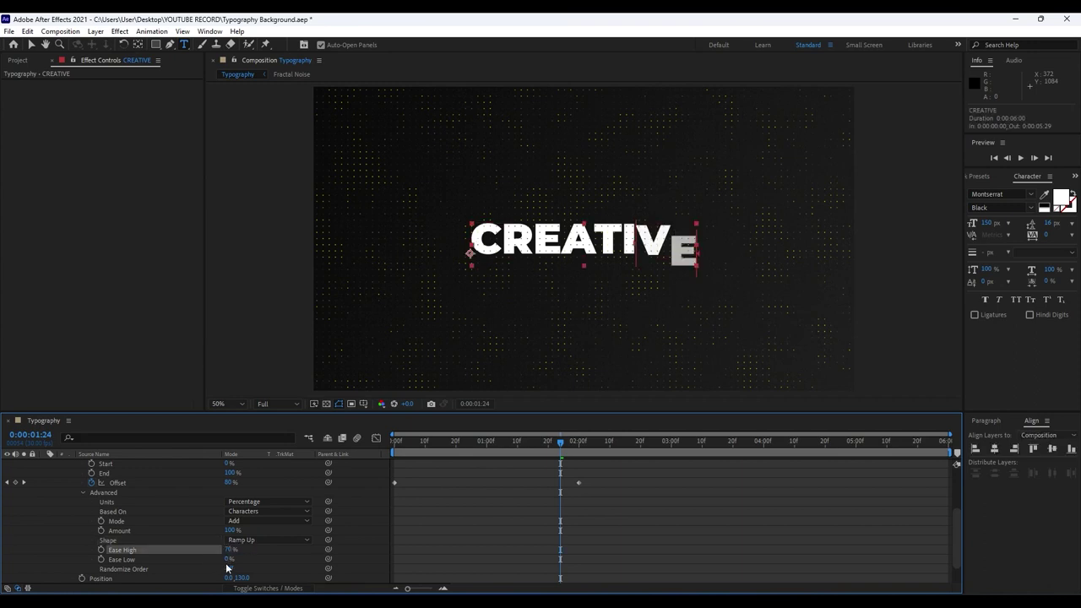
key(ctrl+Down)
click(228, 531)
text(30)
click(285, 533)
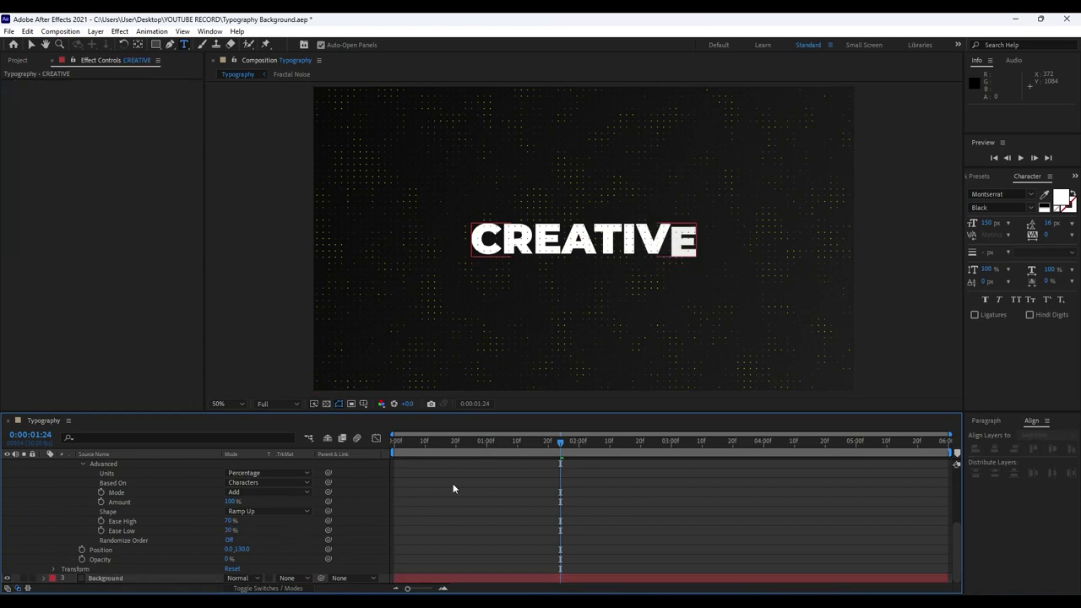
key(space)
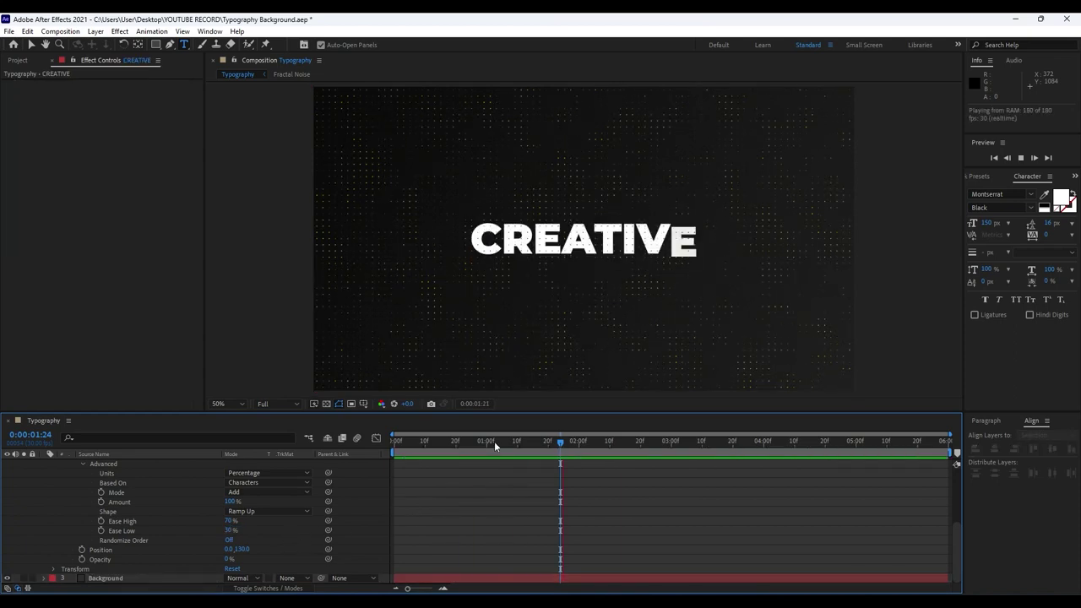
key(space)
Show the CREATIVE layer's modified properties and apply Easy Ease to both Offset keyframes.
scroll(95, 502, up, 5)
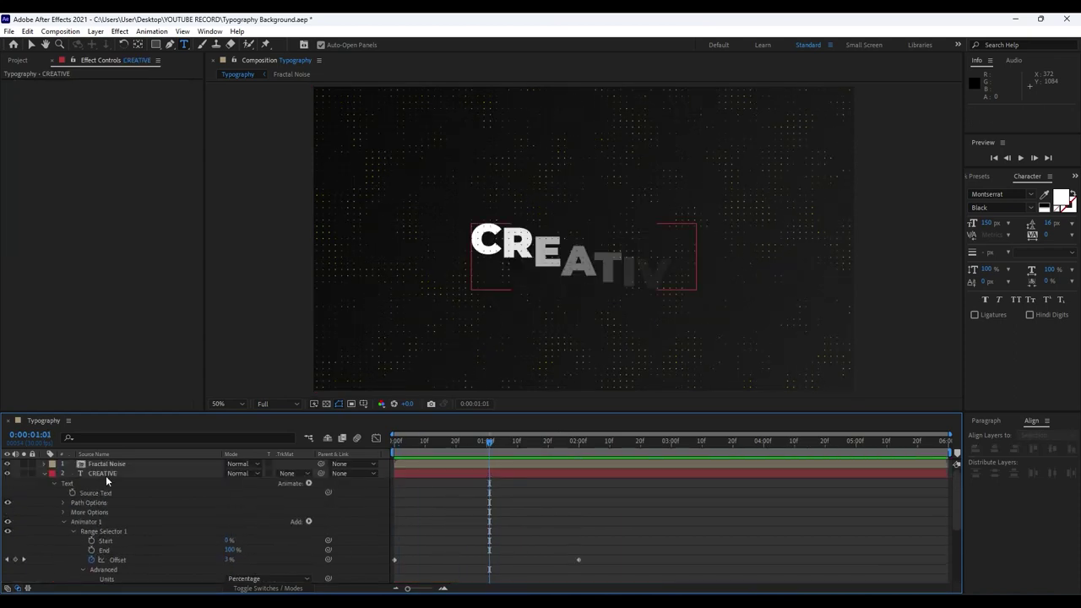
click(103, 474)
key(u)
key(u)
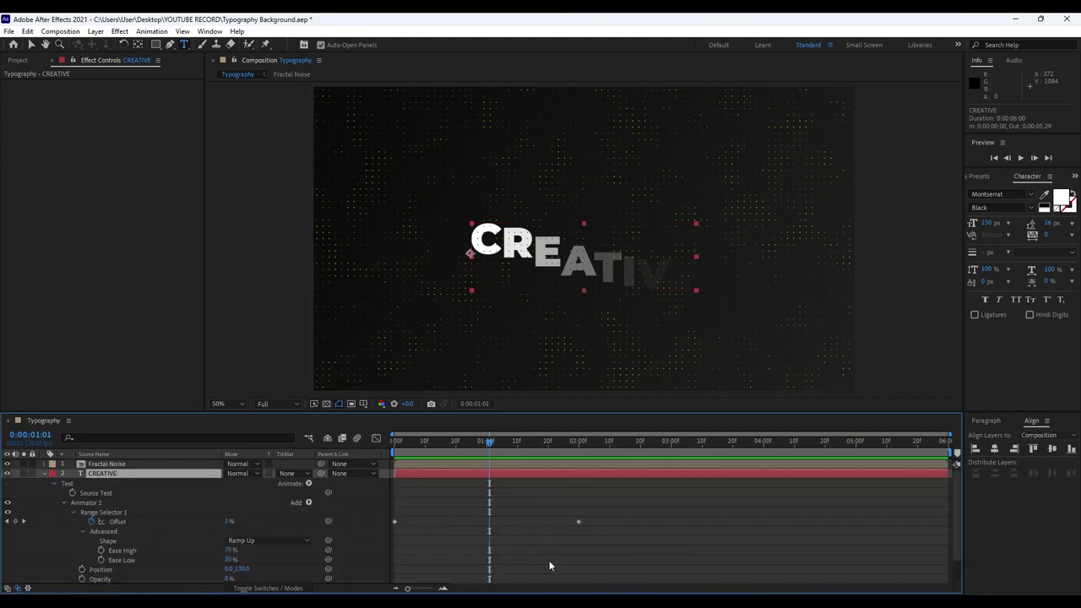
drag(664, 561, 360, 498)
key(F9)
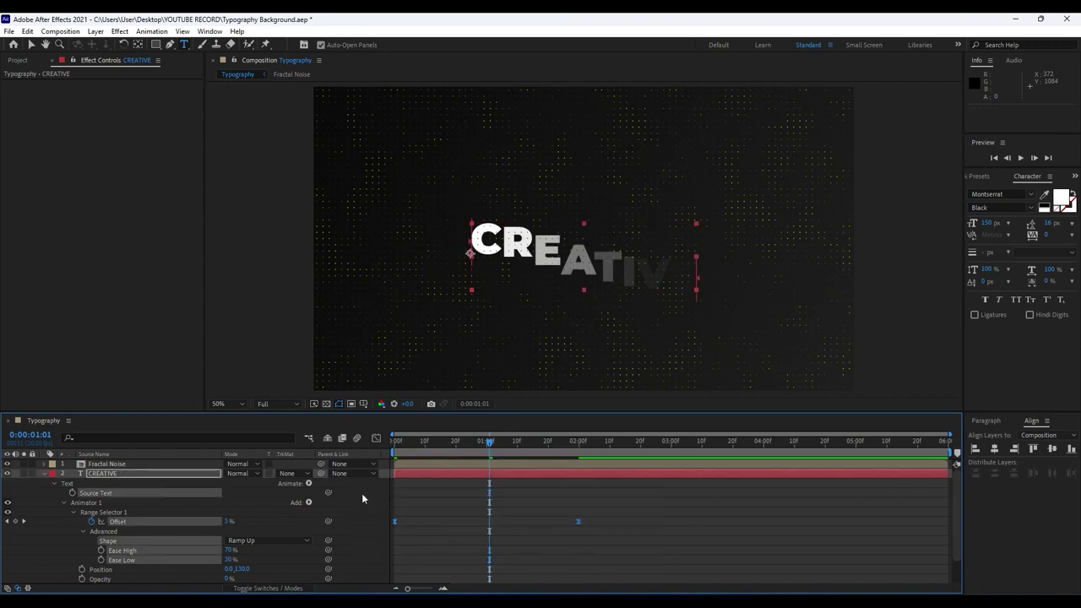
Raise the last Offset keyframe's incoming influence to 100% in the speed graph and preview the text animation.
click(376, 437)
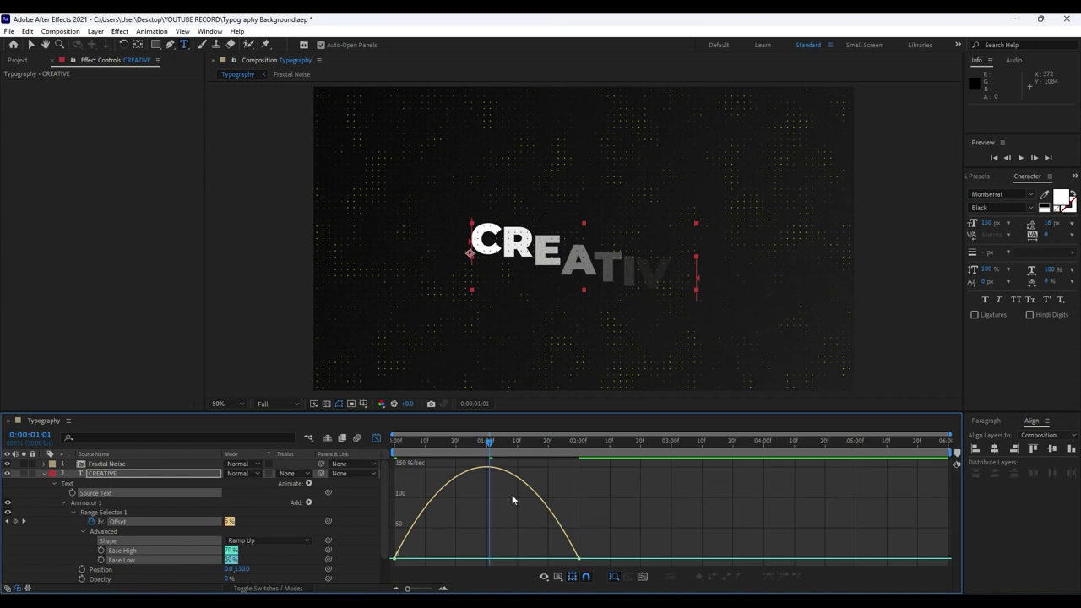
right_click(599, 504)
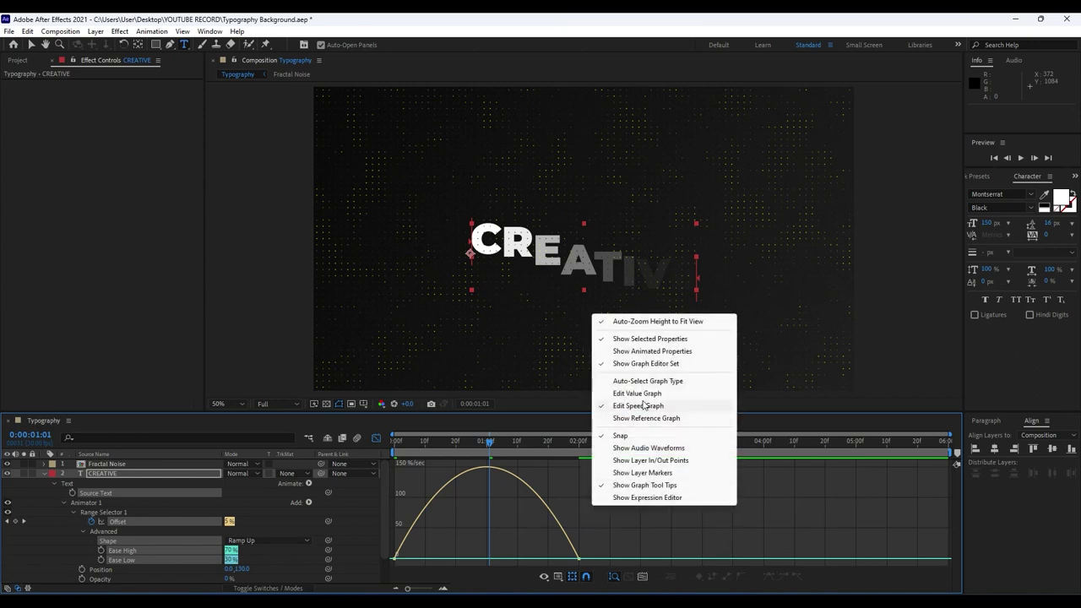
click(598, 530)
drag(617, 523, 463, 562)
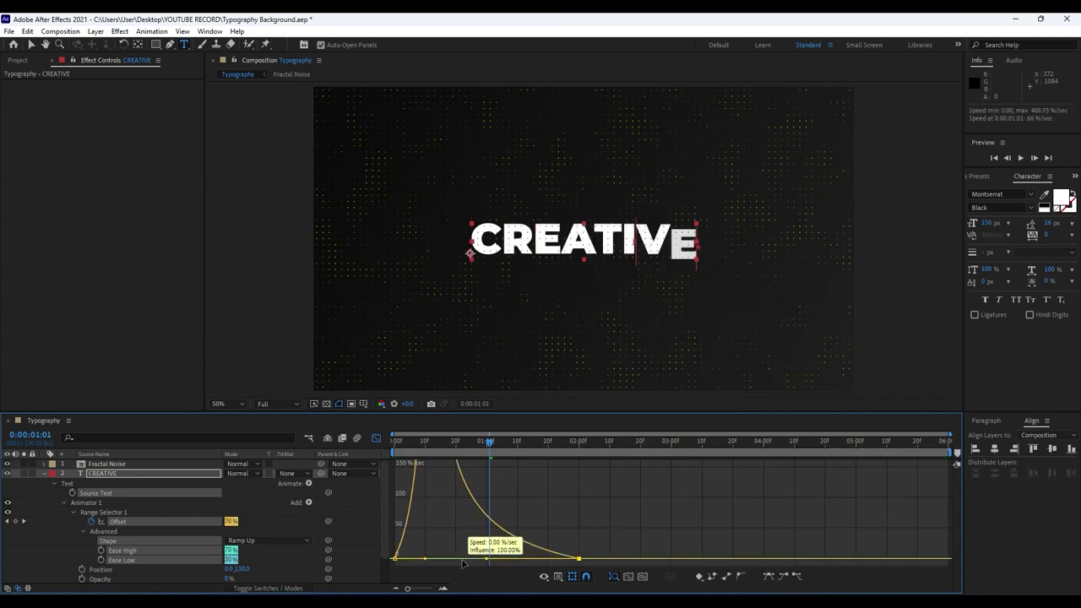
key(space)
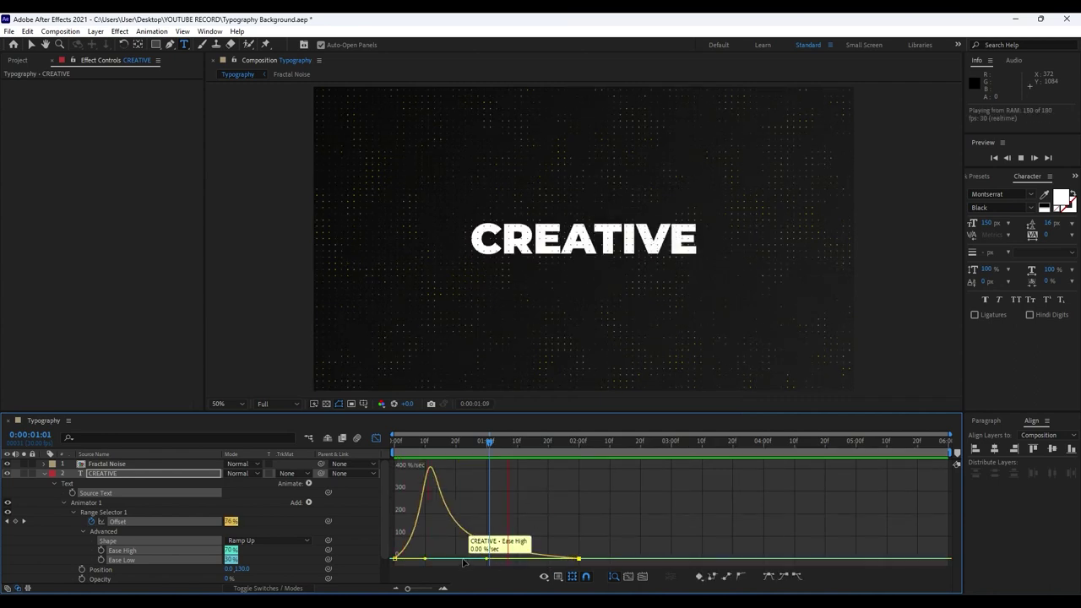
drag(465, 449, 530, 457)
key(space)
key(space)
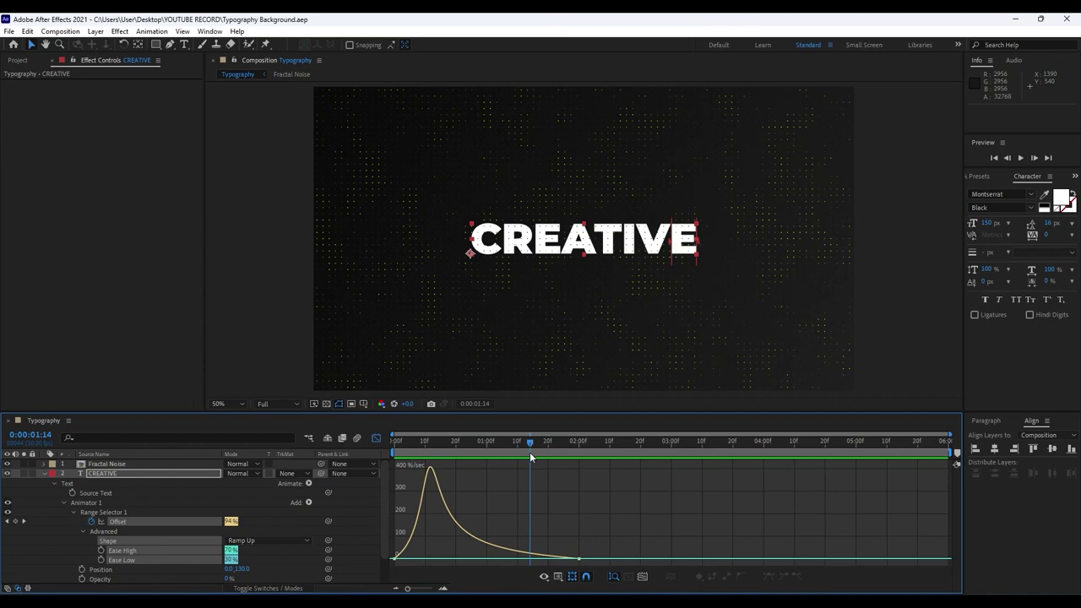
Collapse the CREATIVE layer's properties, show the project items and return the timeline from the graph to layer bars.
click(46, 473)
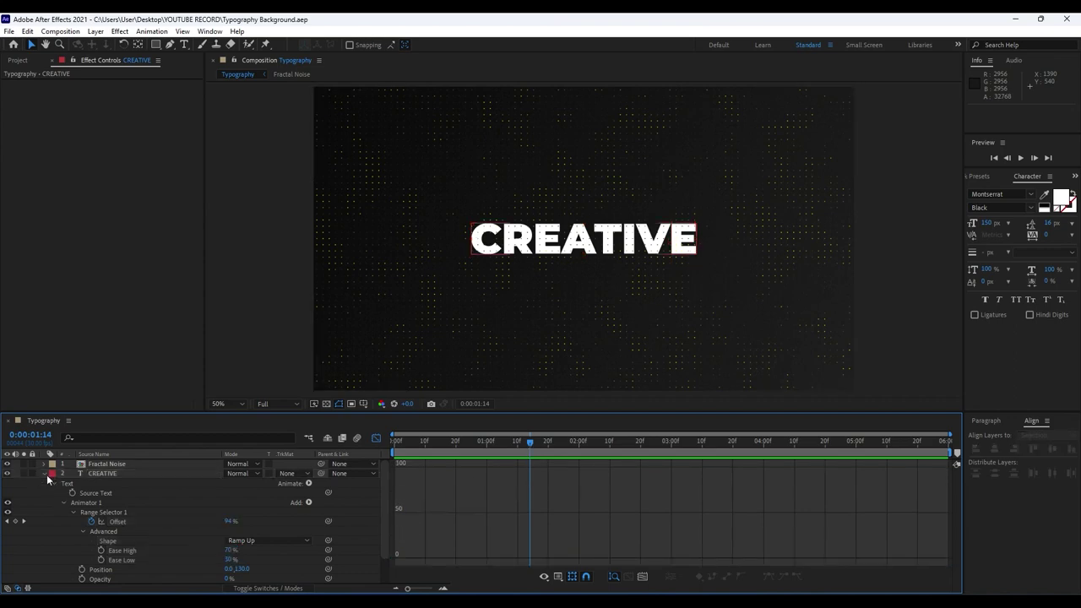
click(44, 474)
click(60, 61)
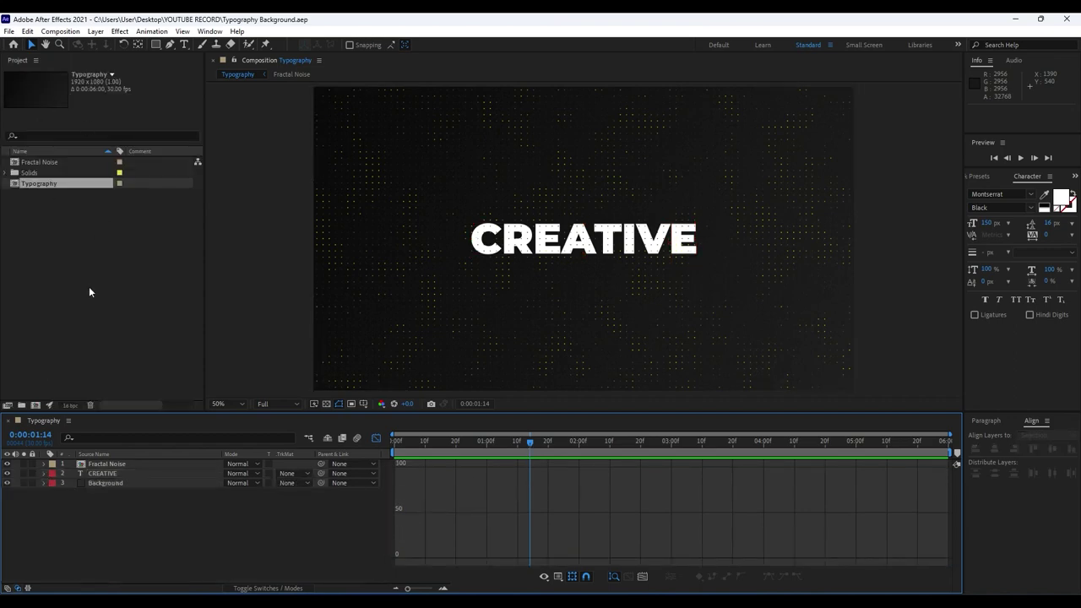
click(376, 438)
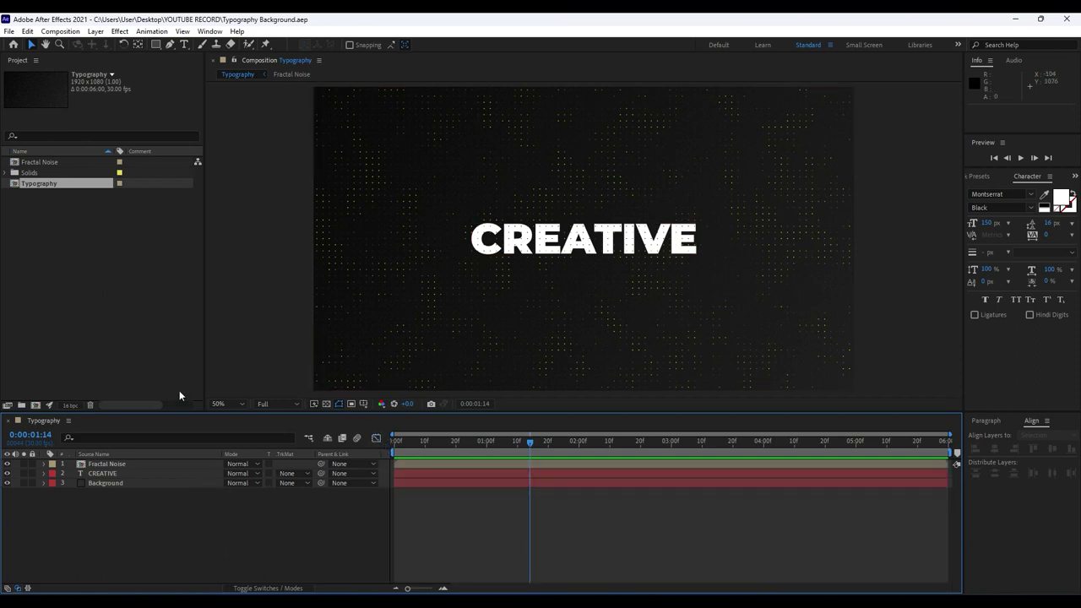
Draw a short straight diagonal line with the Pen tool across the upper-left corner of the composition, ending outside the frame.
click(170, 46)
key(comma)
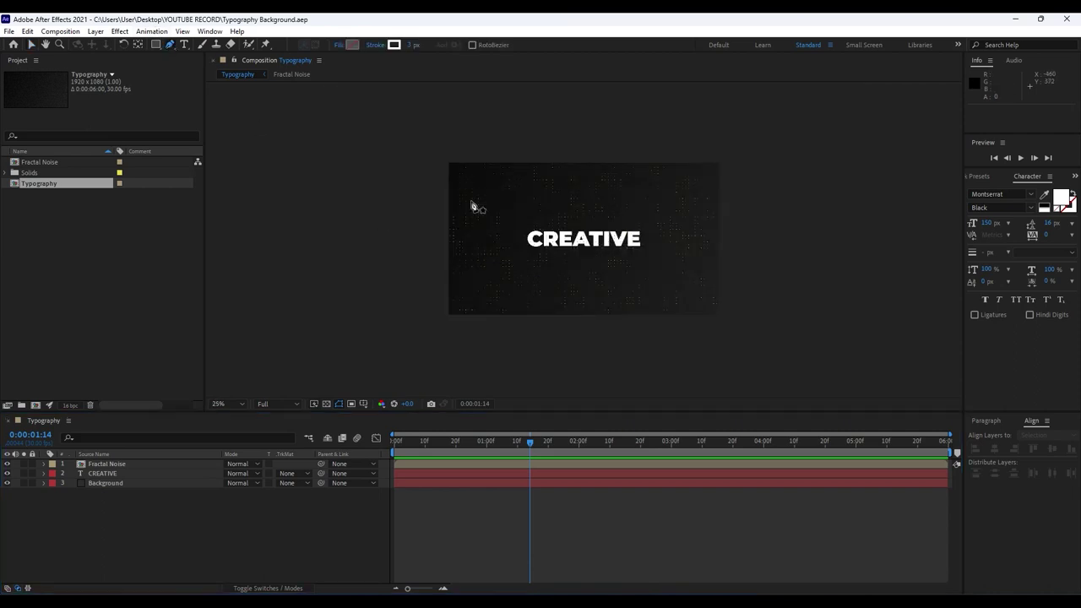
click(516, 150)
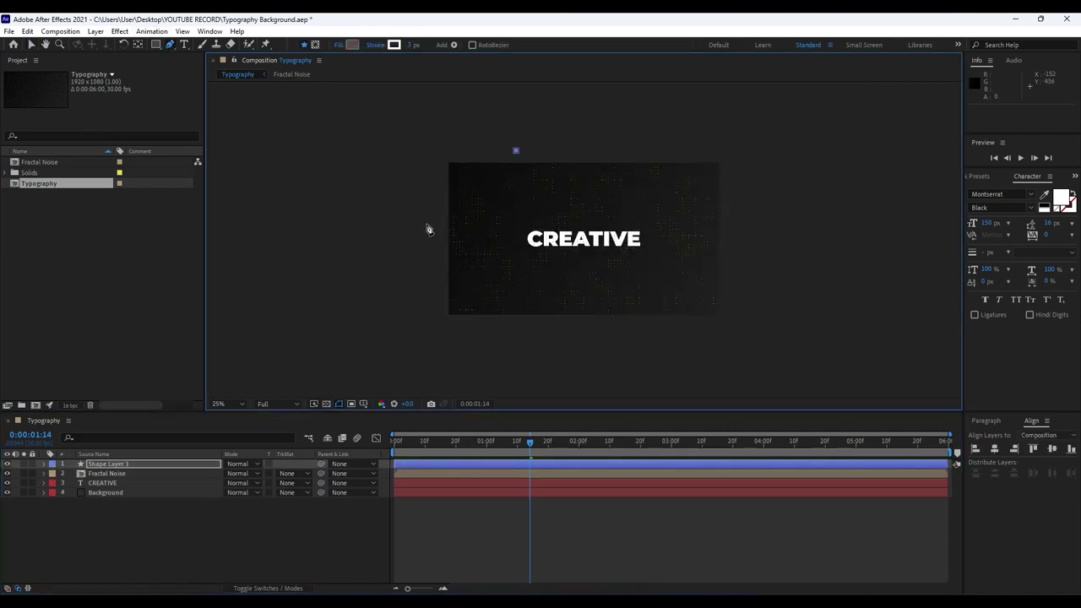
click(419, 222)
click(125, 529)
Add Wiggle Paths to the contents of the corner line's shape layer.
click(44, 465)
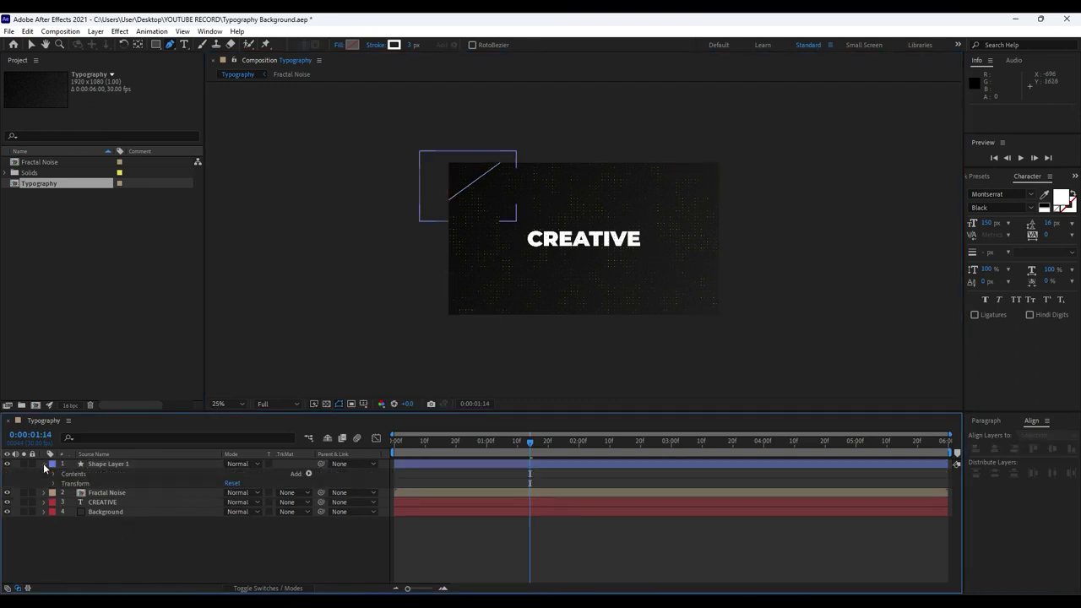
click(309, 474)
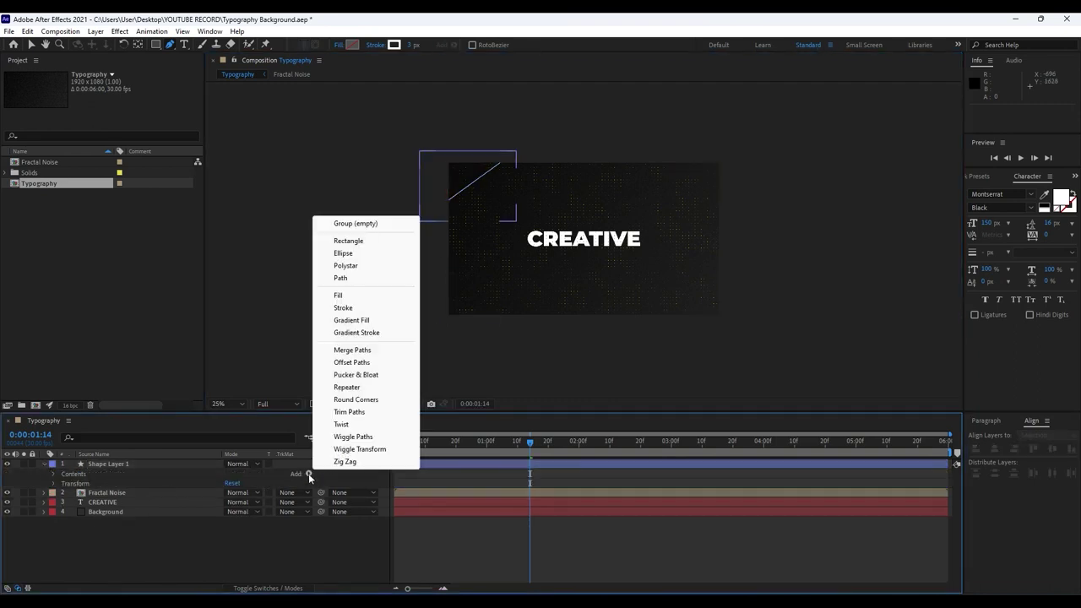
click(352, 436)
click(133, 550)
Duplicate the corner line's shape layer and move the copy across the lower-right corner of the composition.
click(121, 467)
key(ctrl+d)
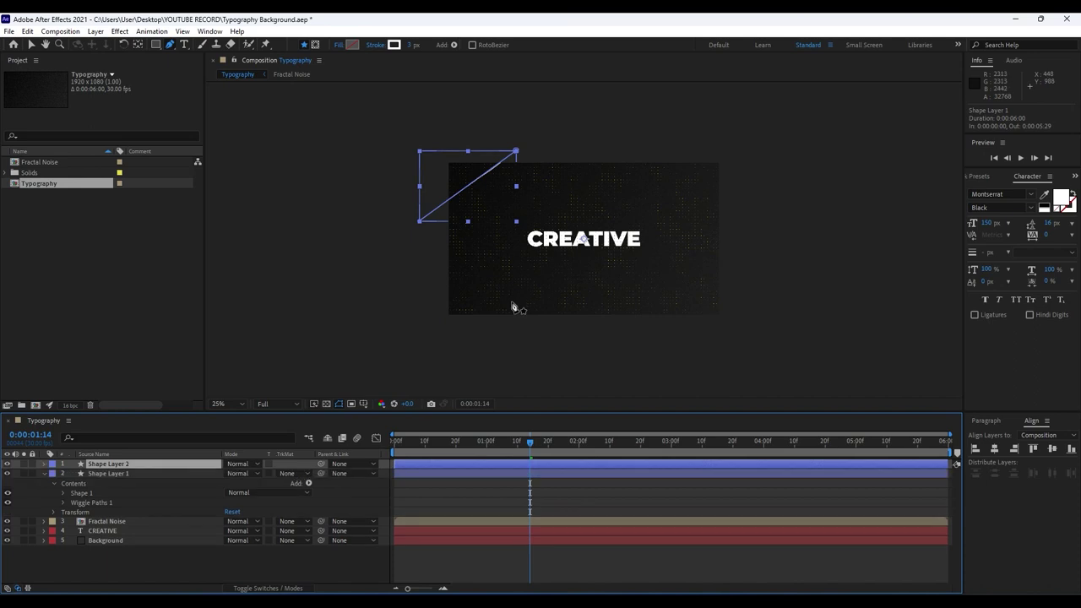
key(v)
drag(498, 221, 701, 319)
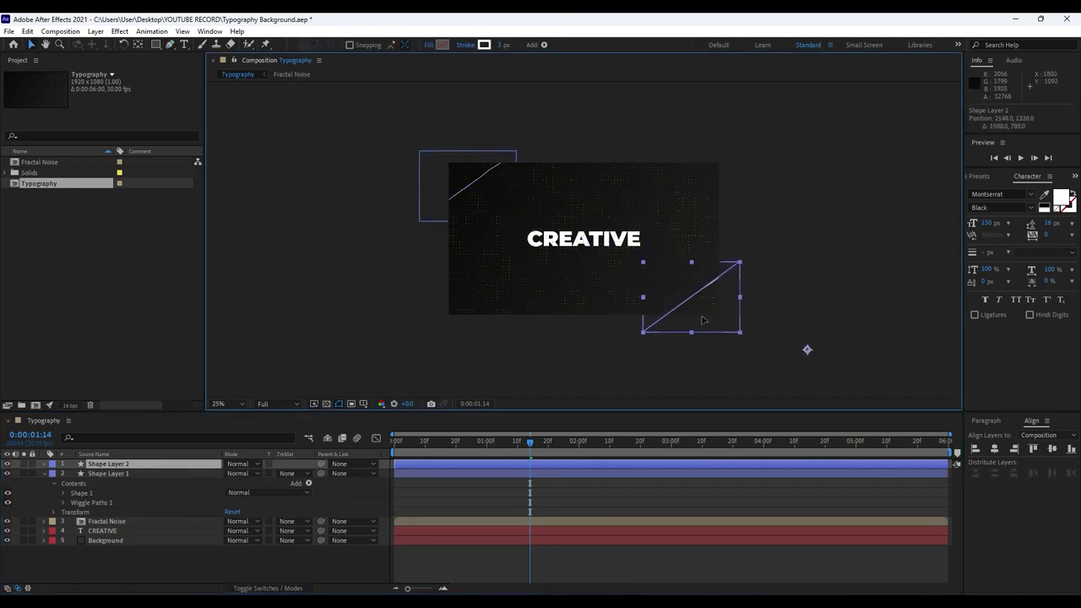
click(44, 474)
click(98, 540)
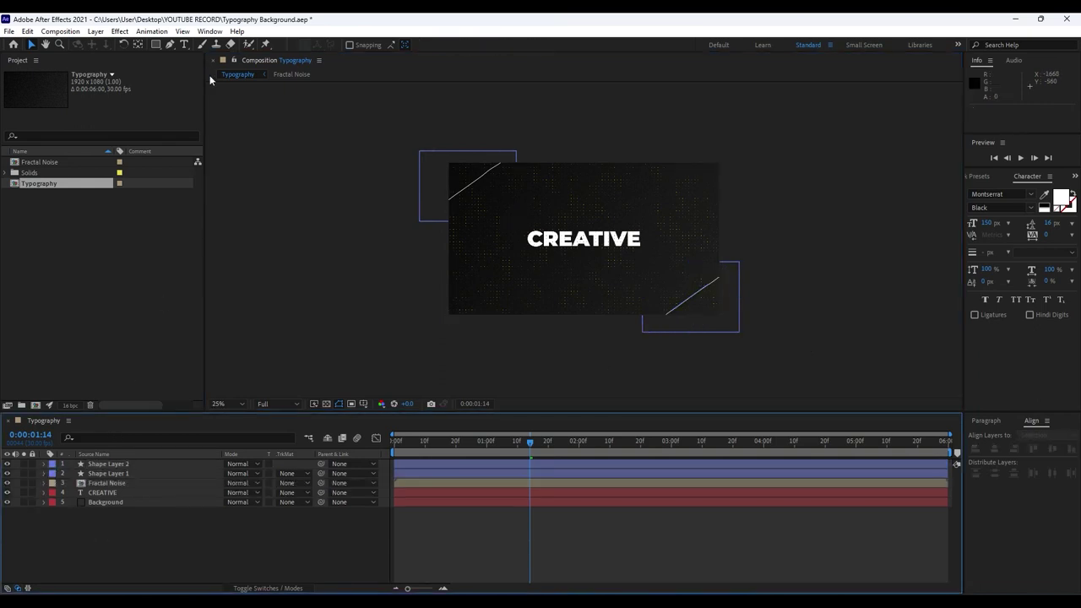
Draw a long diagonal line with the Pen tool from beyond the composition's upper-right corner to beyond its lower-left corner.
click(170, 44)
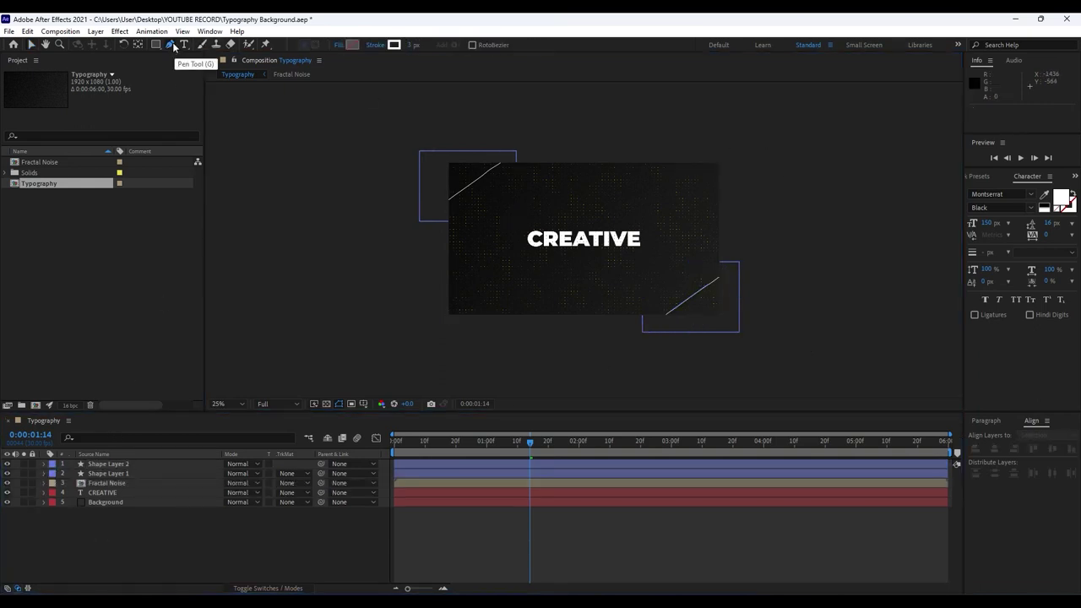
click(737, 148)
click(429, 332)
click(238, 561)
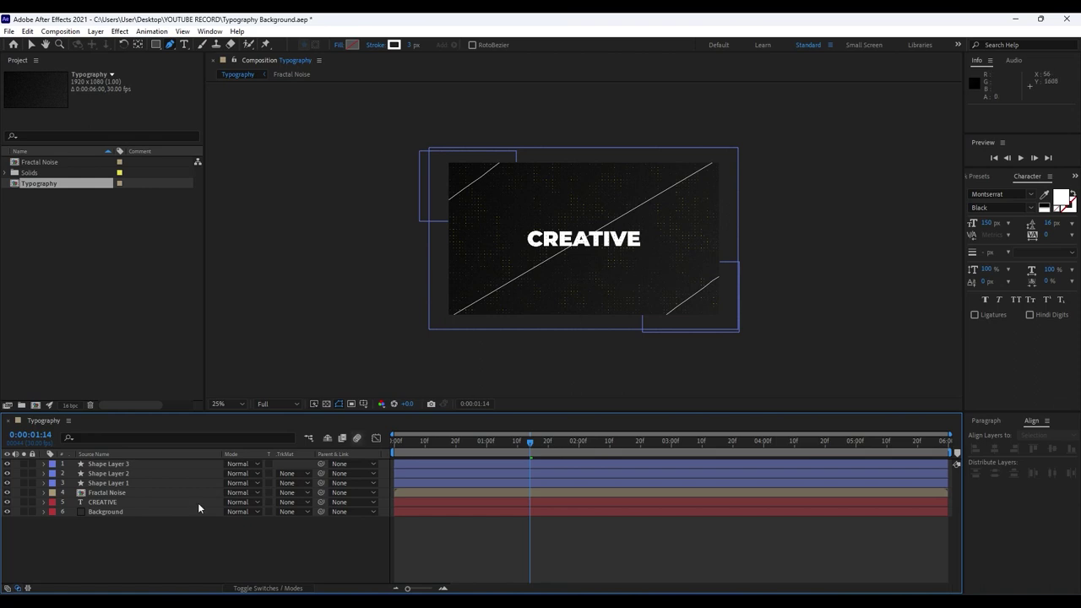
Add Wiggle Paths to the long diagonal line's shape layer and preview the animated lines.
click(44, 464)
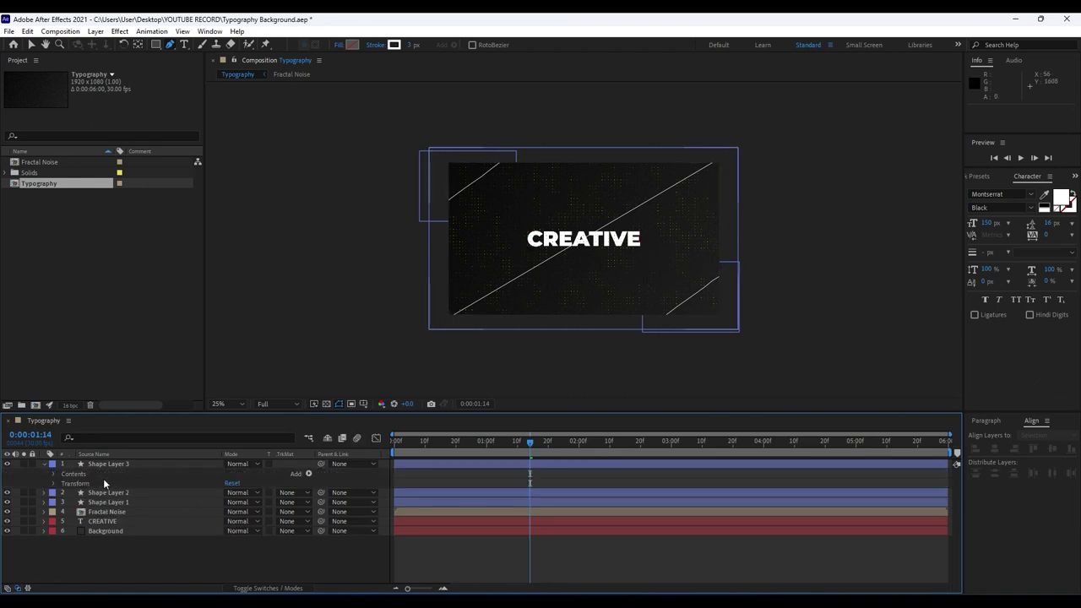
click(308, 474)
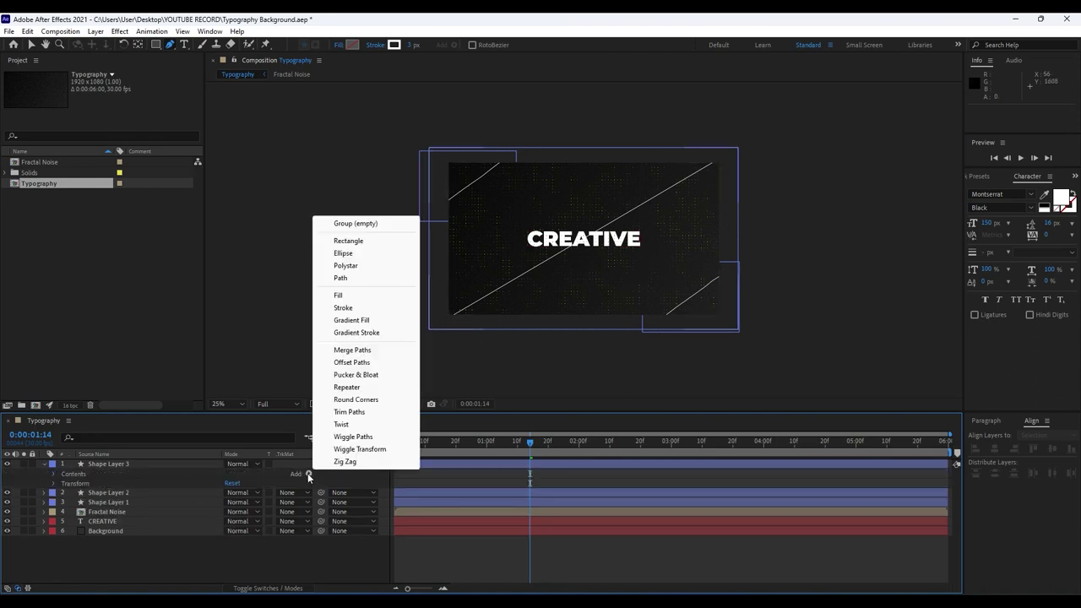
click(353, 437)
key(space)
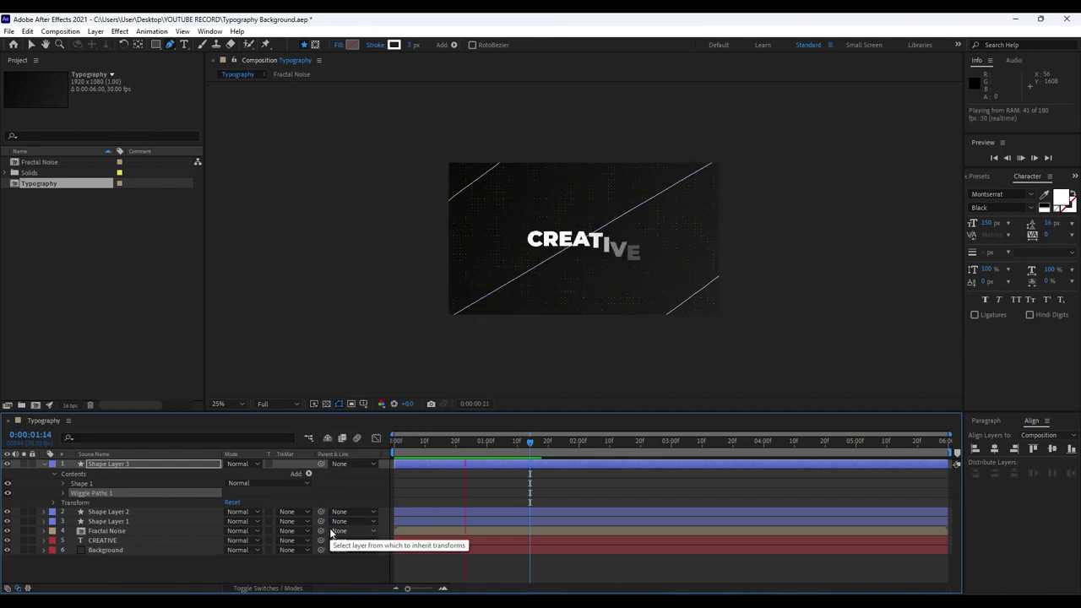
key(period)
key(period)
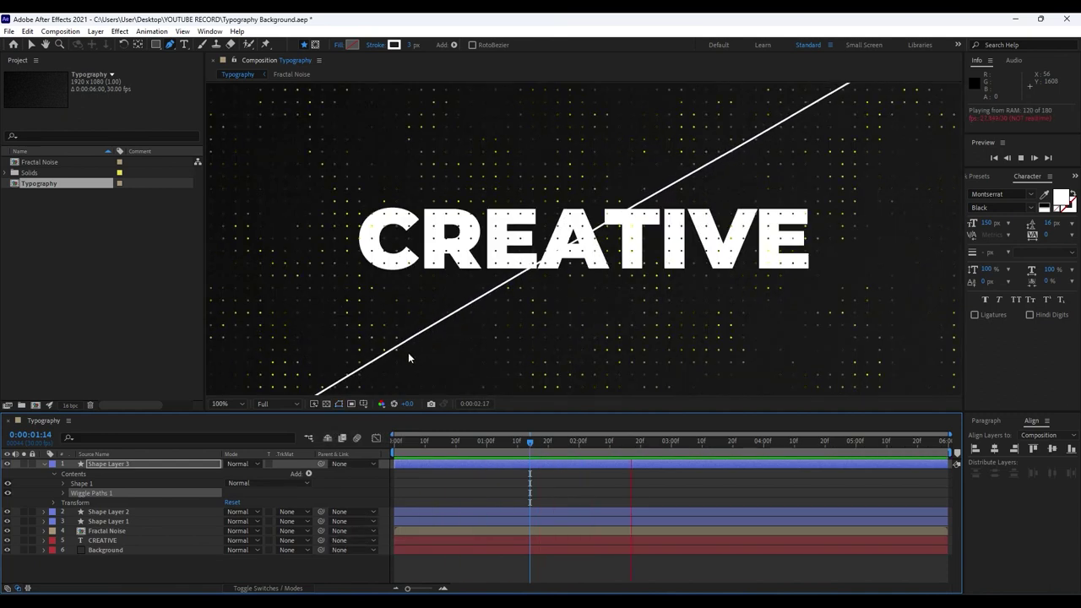
key(comma)
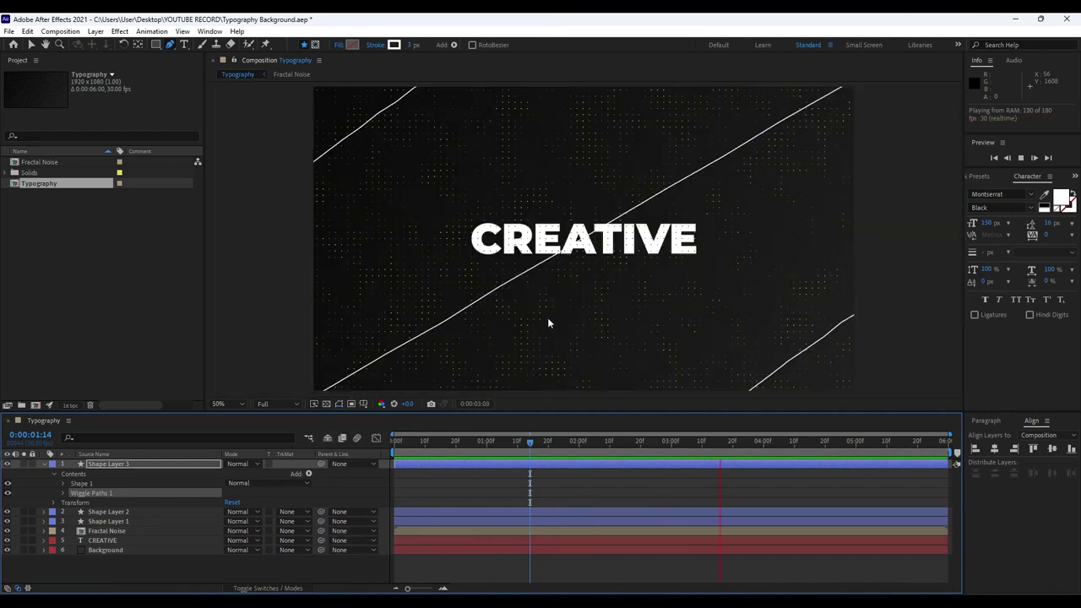
click(506, 446)
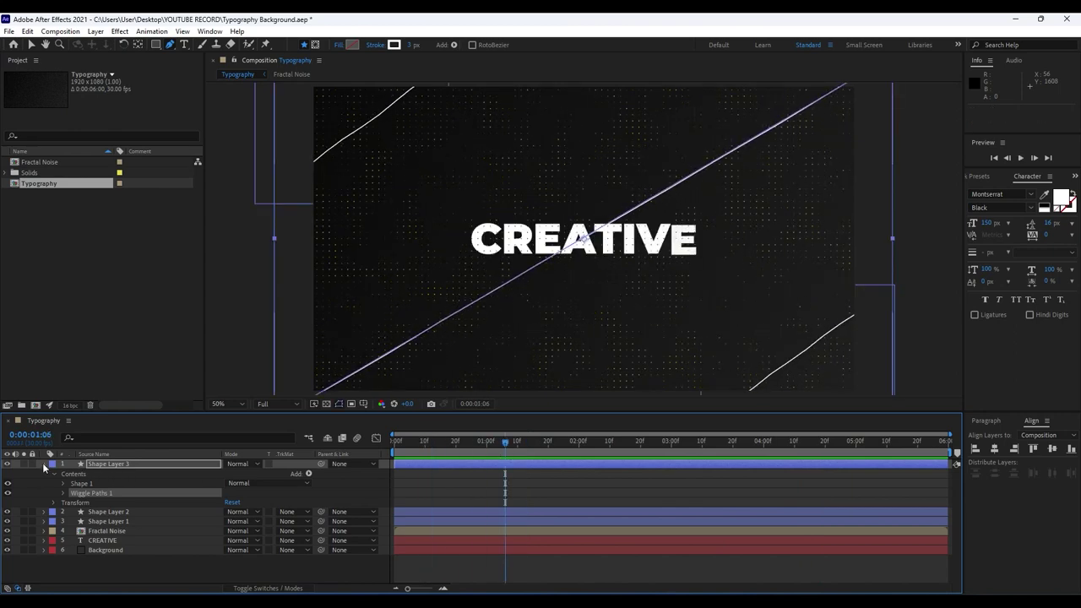
click(44, 465)
Pre-compose the three line shape layers into a new composition named Lines.
click(127, 483)
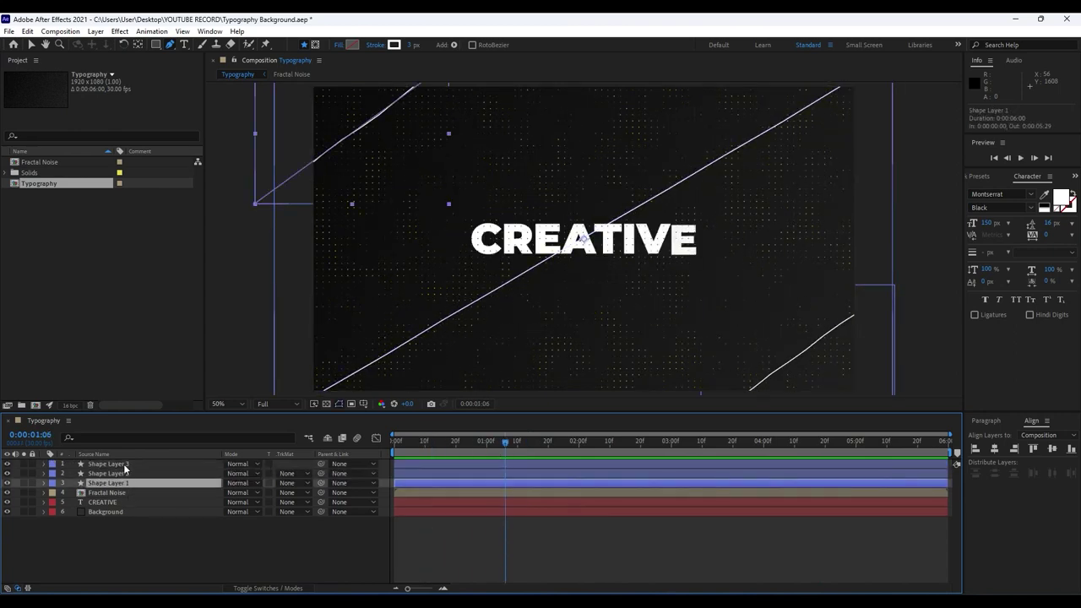
shift+click(125, 464)
right_click(124, 467)
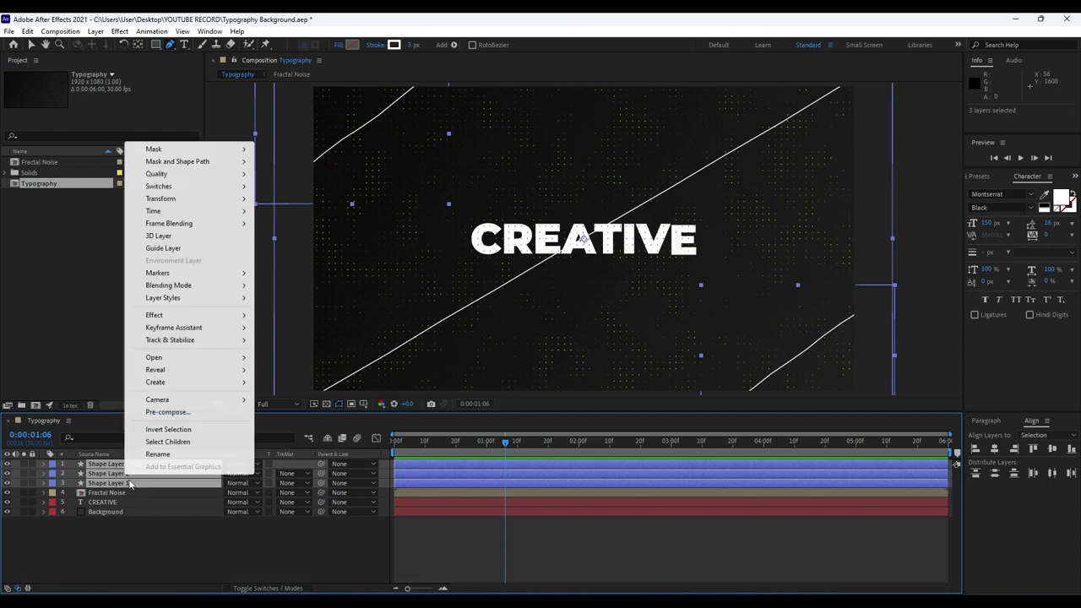
click(196, 415)
text(Lines)
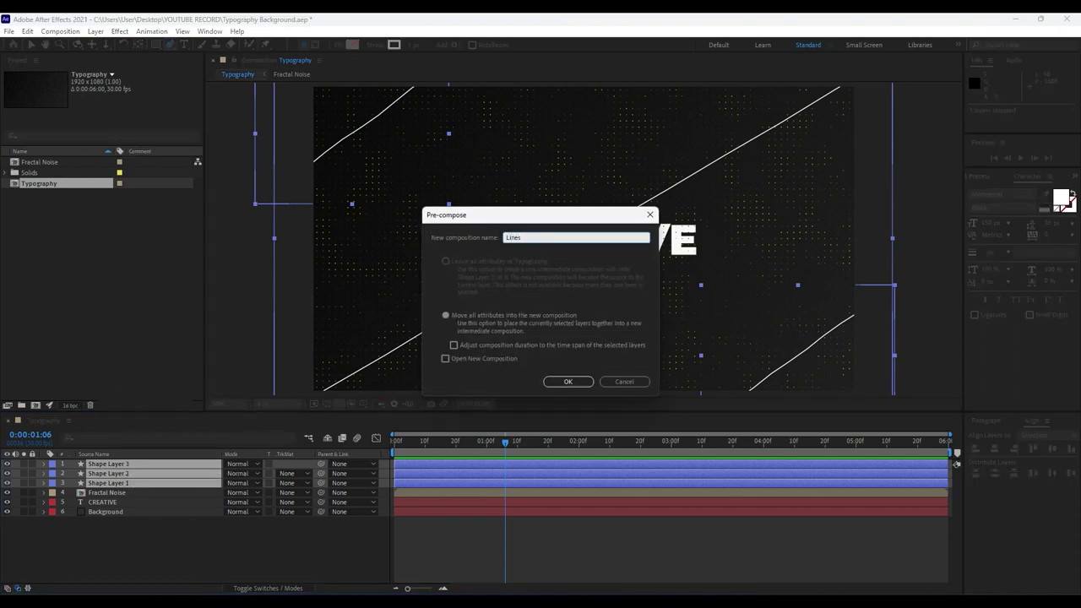
click(567, 381)
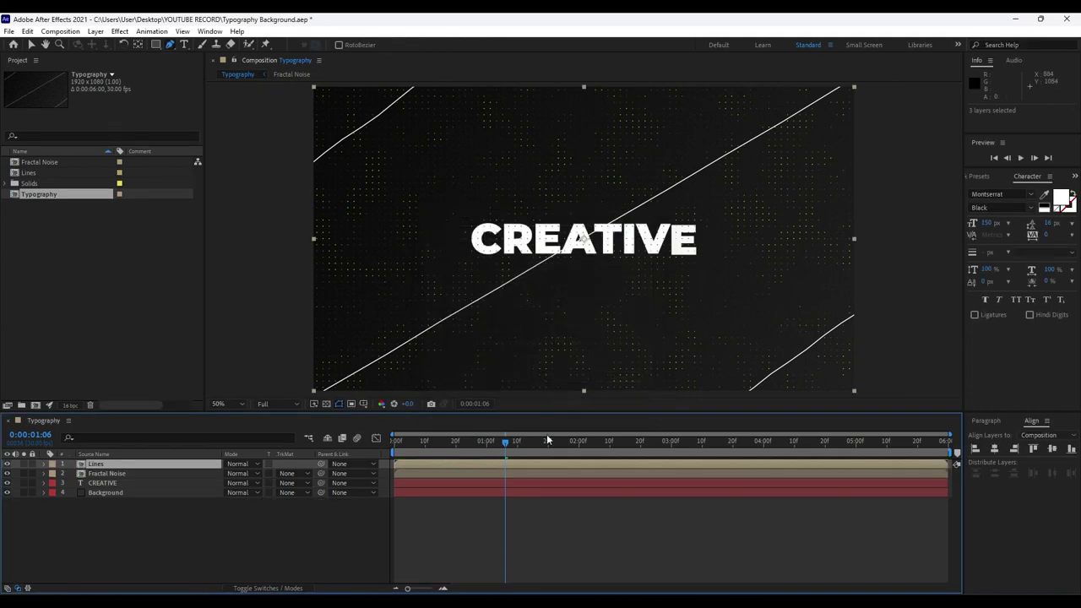
Set the Lines layer's blending mode to Overlay.
click(238, 465)
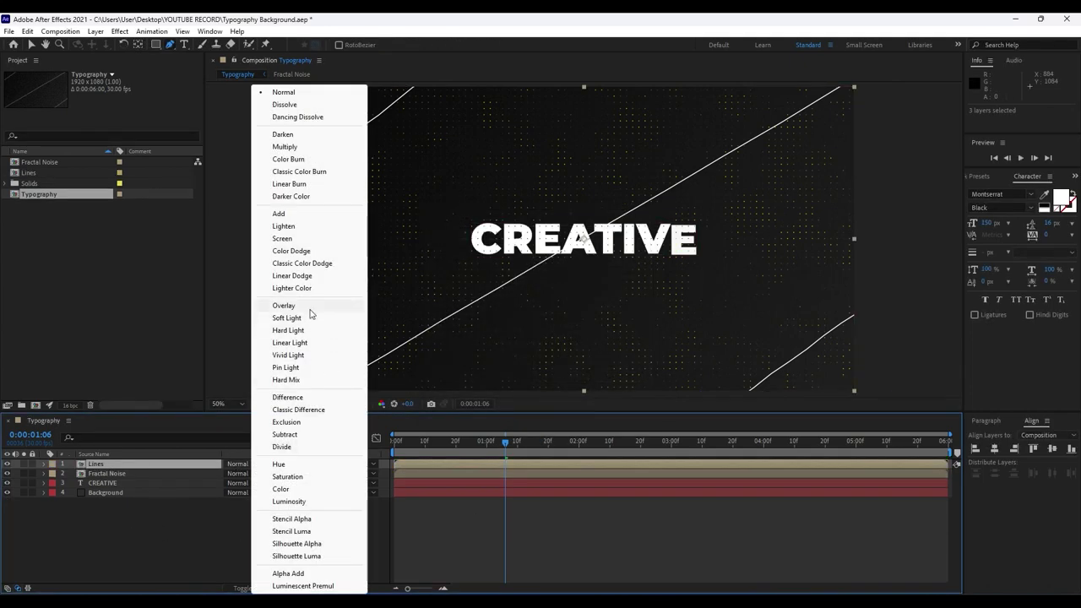
click(308, 307)
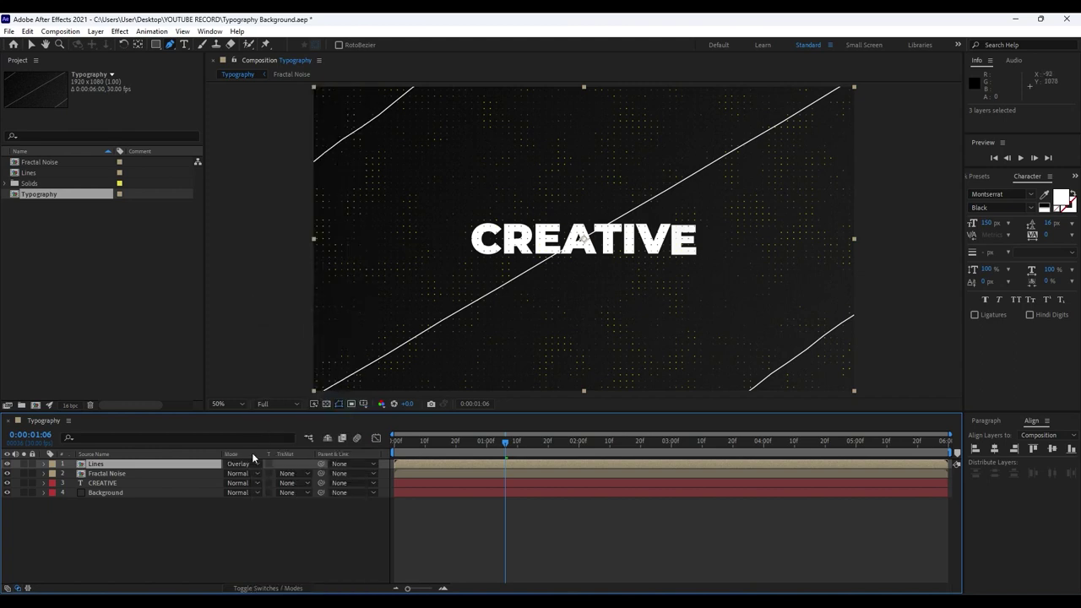
click(222, 540)
Duplicate the Lines layer twice to strengthen the lines and preview the animation.
click(96, 464)
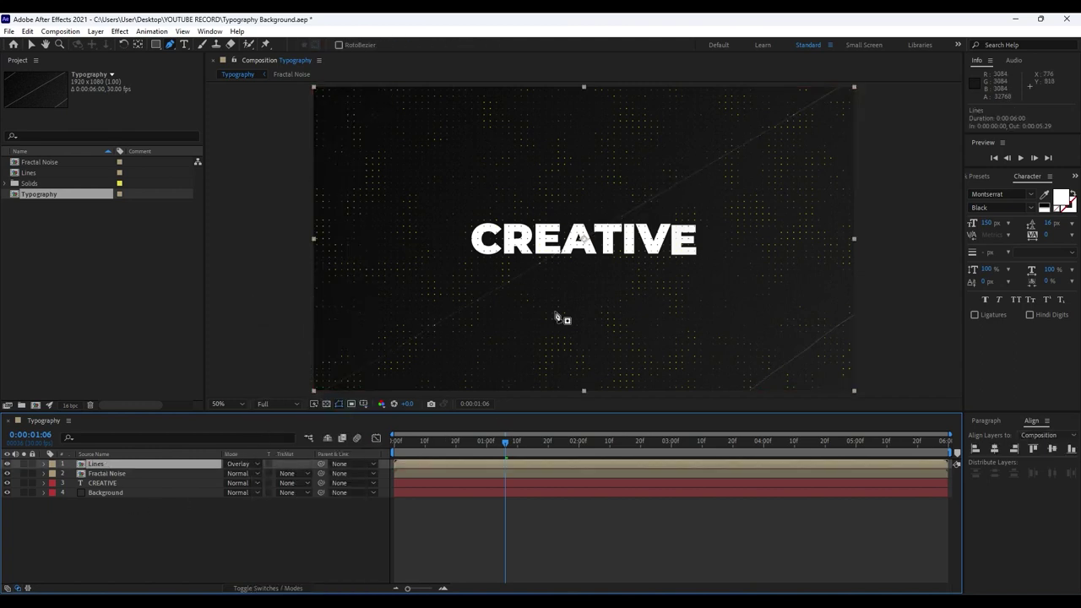
key(ctrl+d)
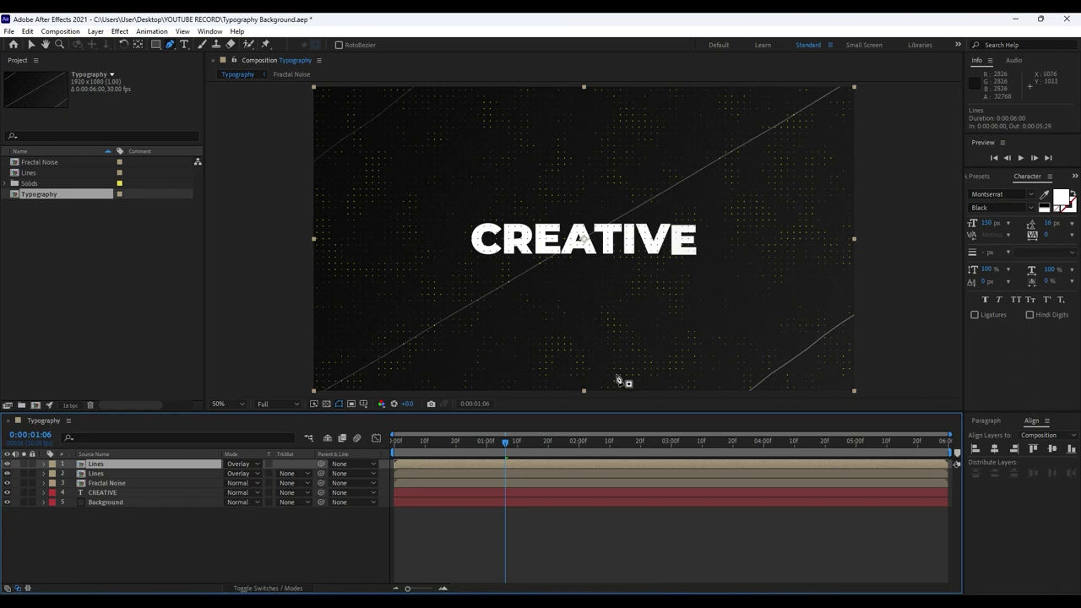
key(ctrl+d)
click(291, 554)
key(space)
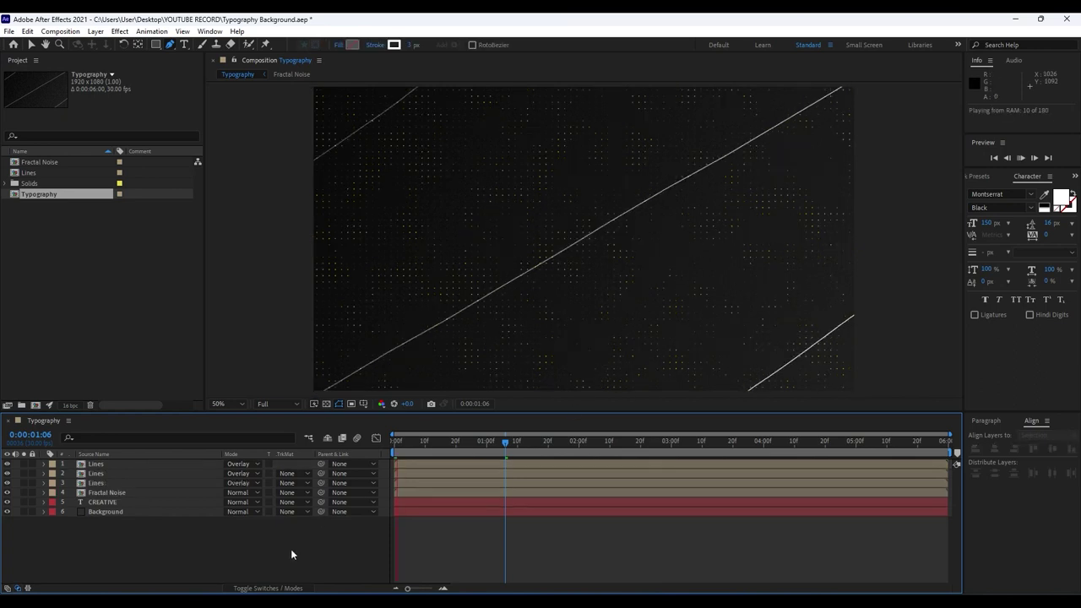
mouse_move(461, 451)
mouse_down()
mouse_move(435, 443)
mouse_move(457, 442)
mouse_up()
key(space)
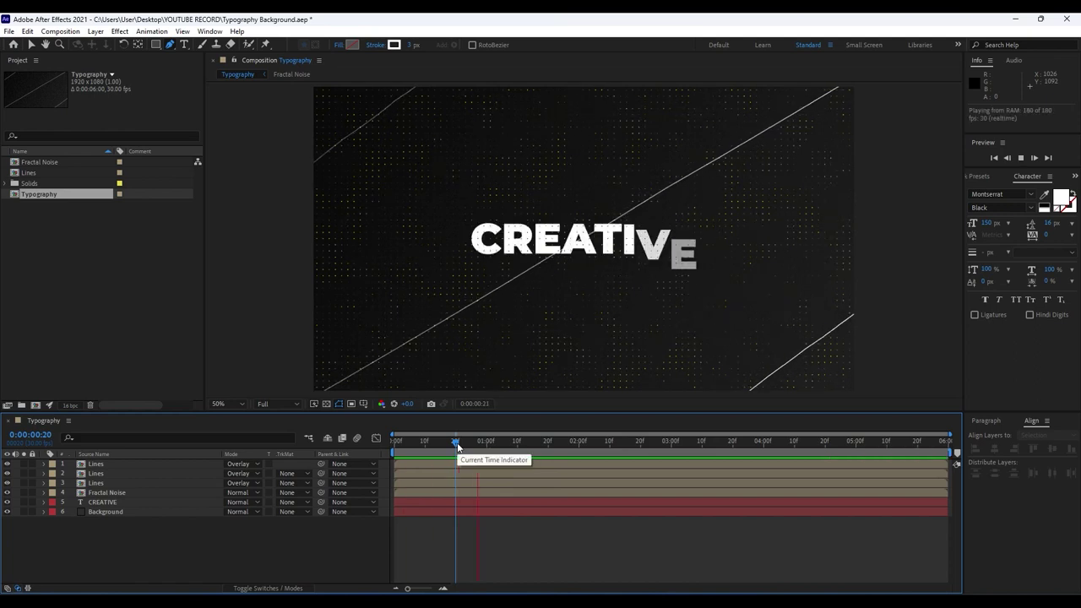
click(560, 446)
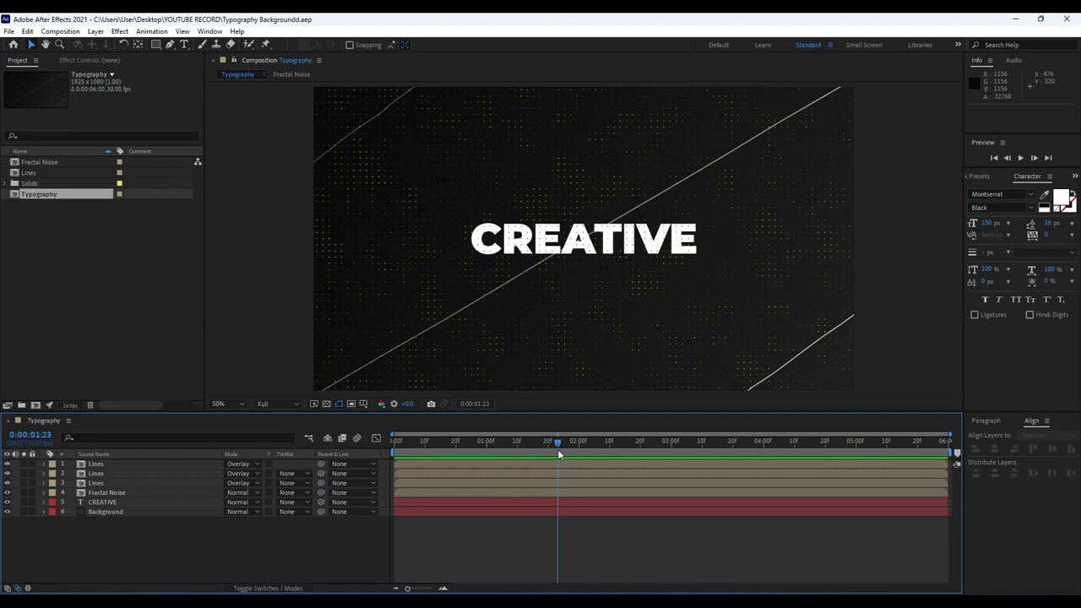
Create a new 1920 x 1080 px solid layer named Checkerboard.
right_click(208, 549)
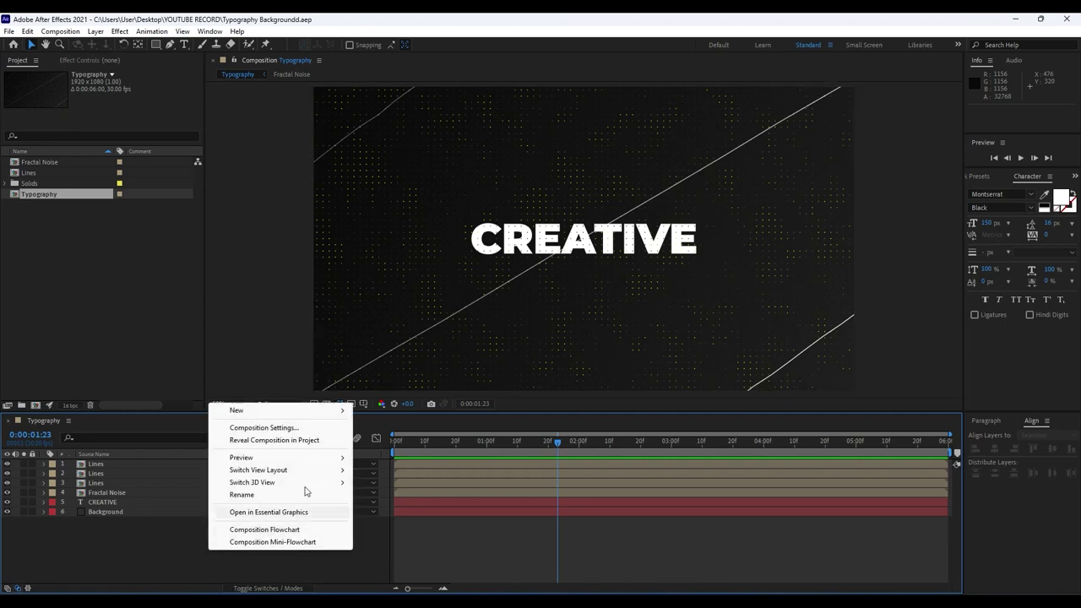
mouse_move(260, 415)
click(393, 440)
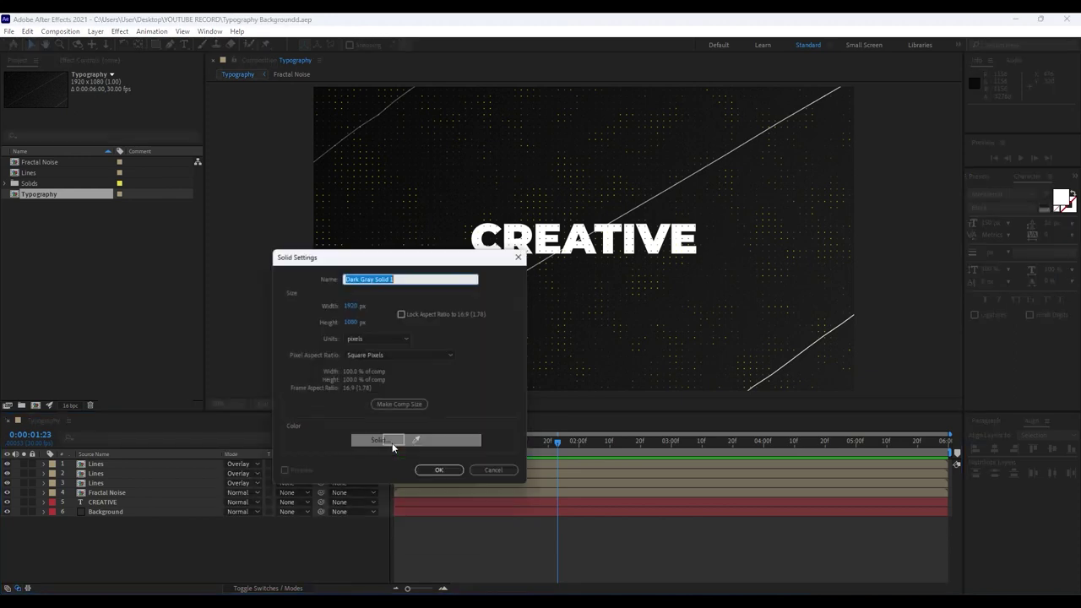
text(Checkerboard)
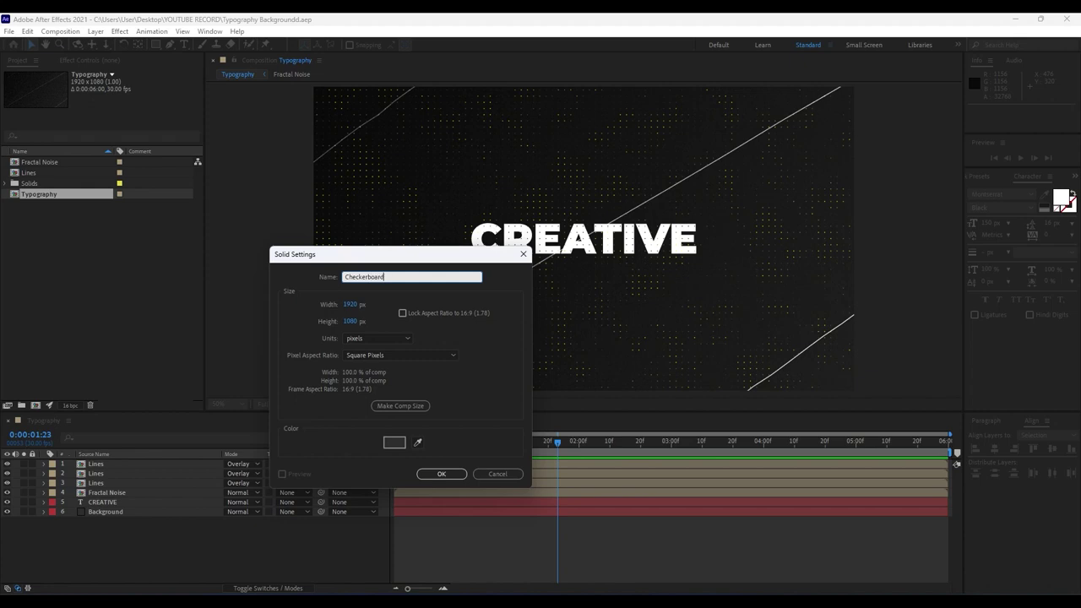
key(Return)
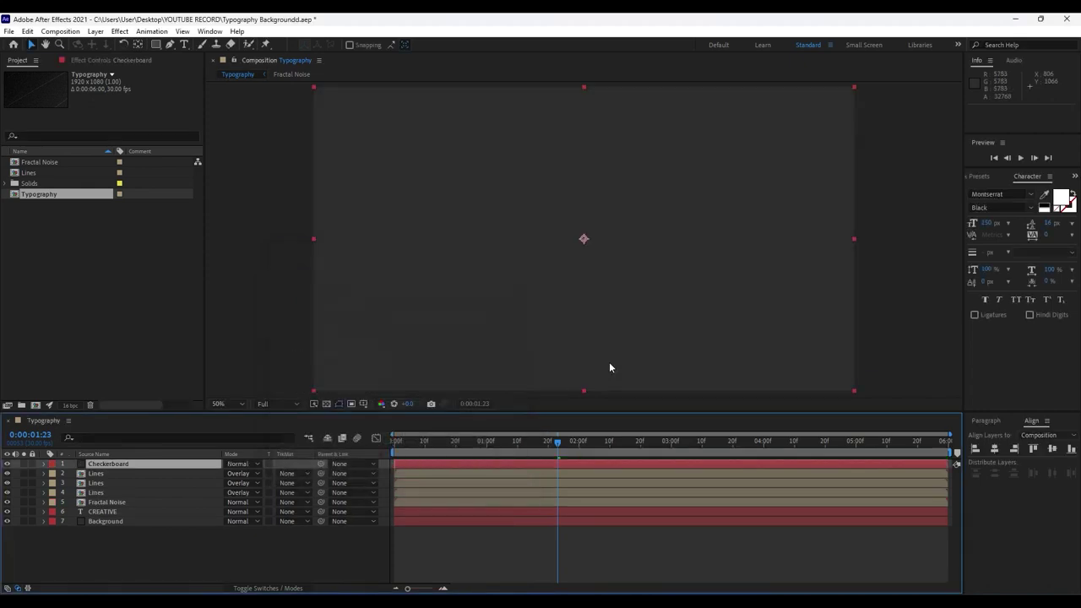
Find the Checkerboard effect with the search term "check" and apply it to the Checkerboard solid.
click(990, 178)
click(1007, 191)
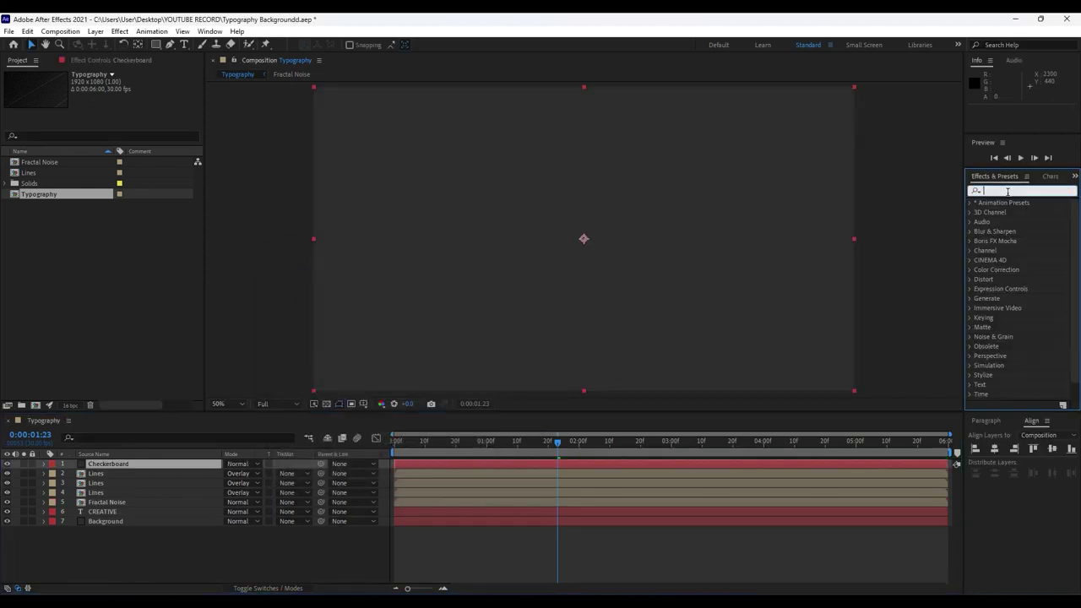
text(check)
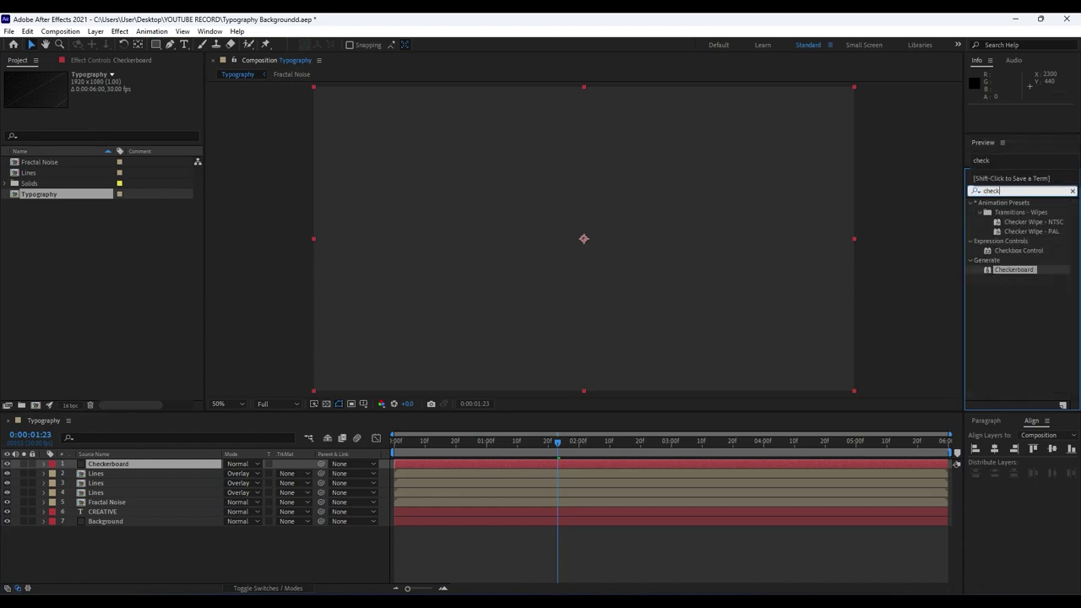
drag(1009, 269, 179, 469)
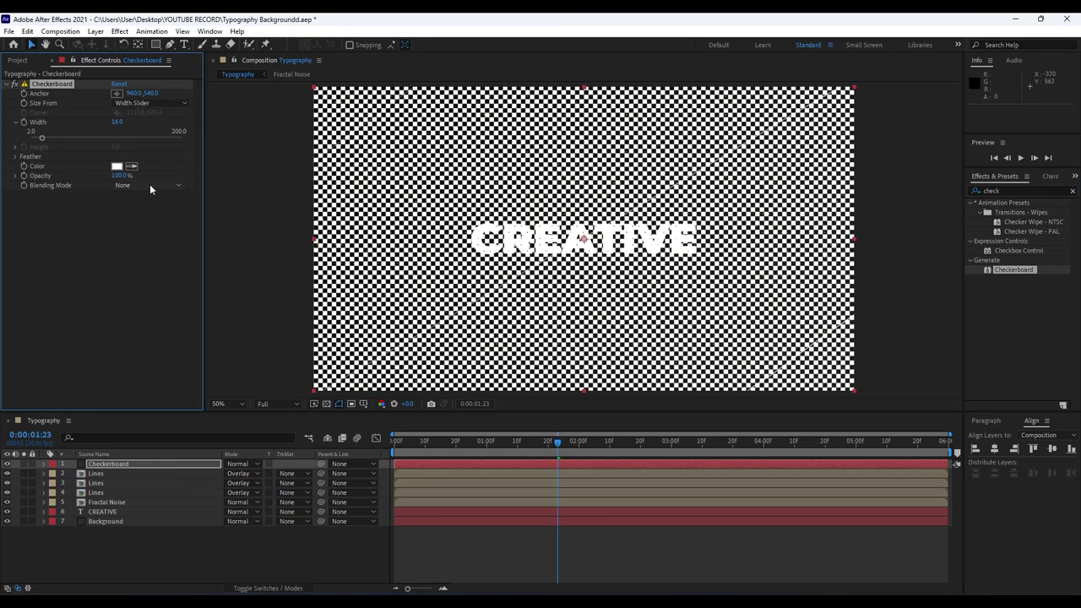
Set the Checkerboard effect's Width to 100.
click(117, 124)
text(100)
key(Return)
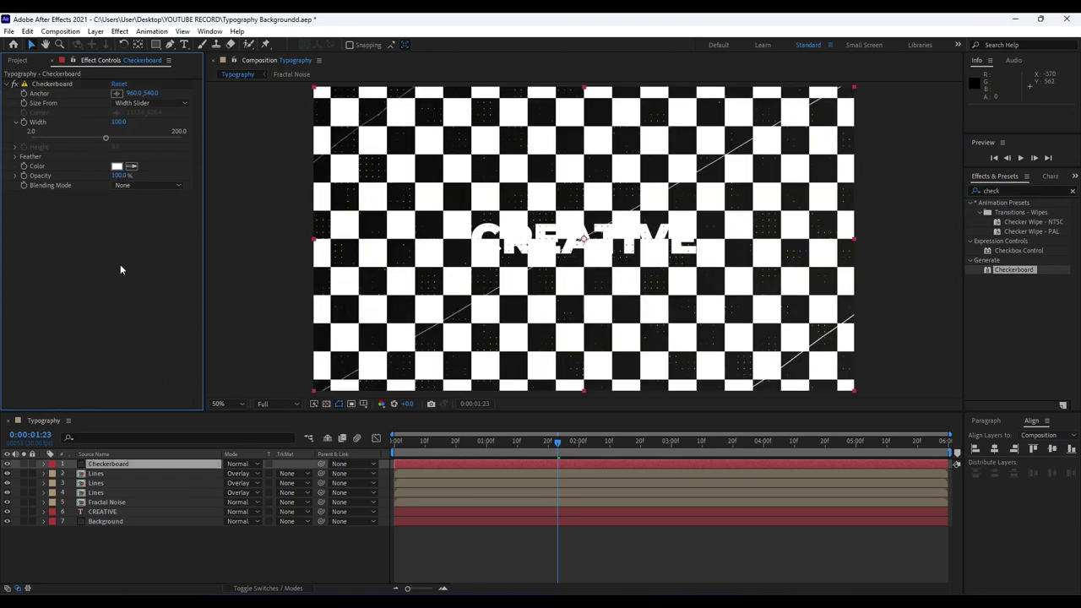
Try the Soft Light blending mode on the Checkerboard layer, and settle on Overlay.
click(250, 464)
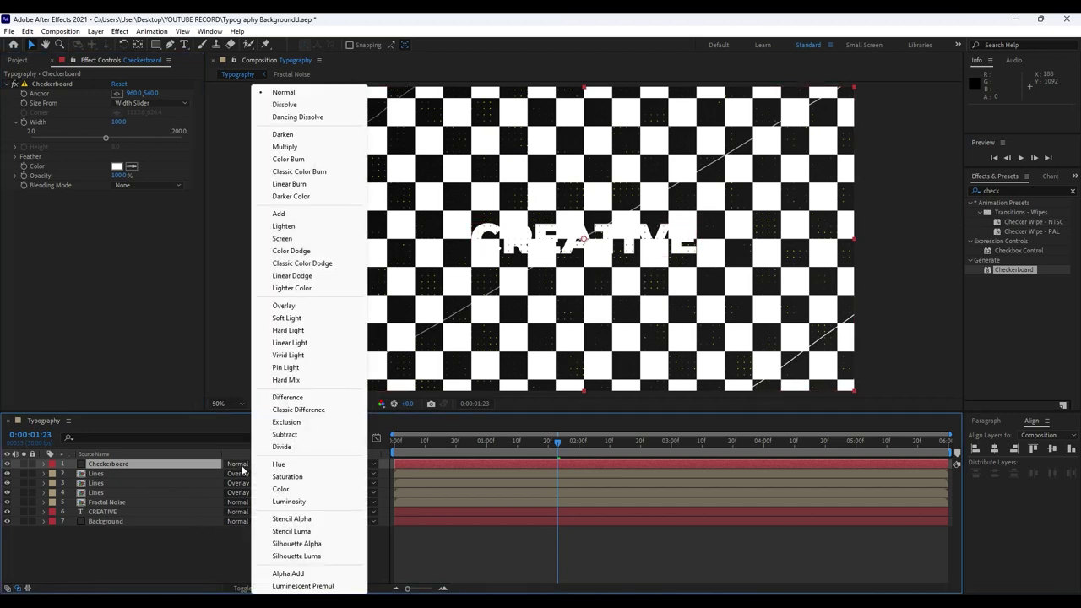
click(284, 317)
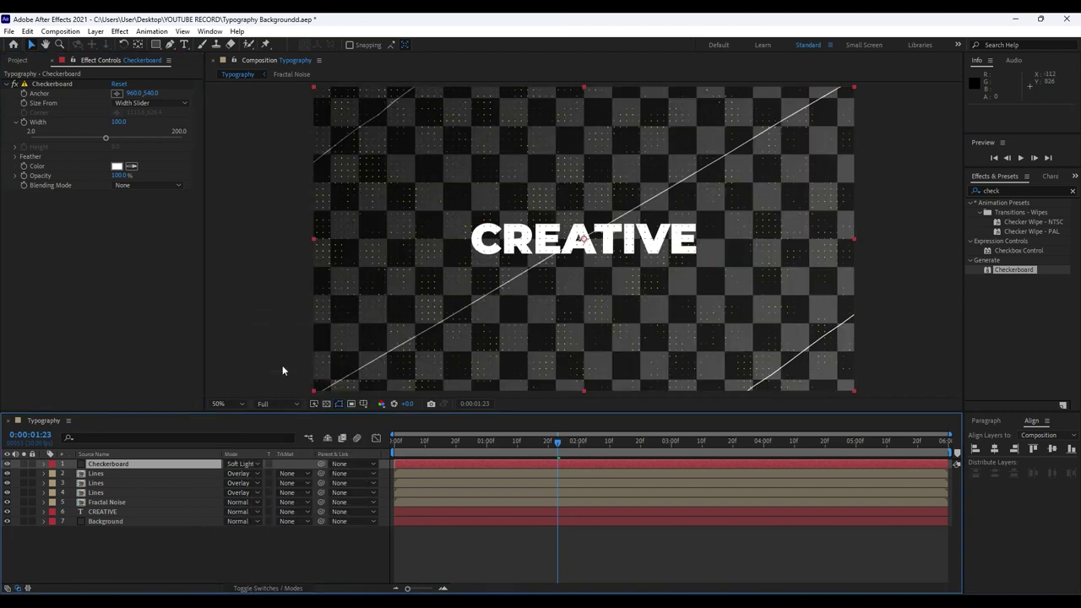
click(247, 466)
click(287, 304)
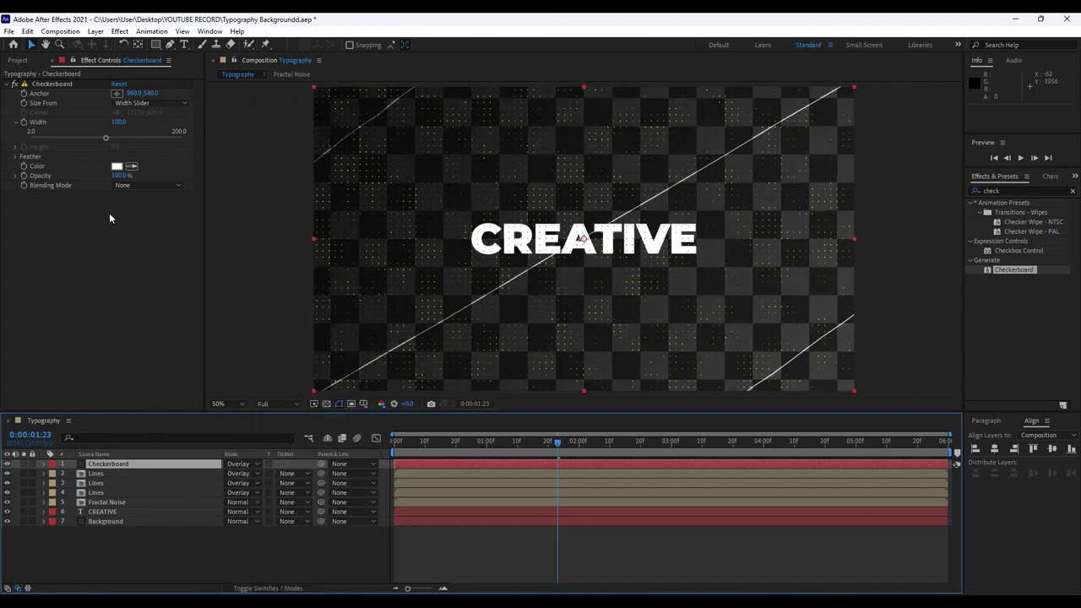
Add the expression wiggle(1,100) to the Checkerboard effect's Opacity and preview the flicker.
click(123, 176)
click(83, 282)
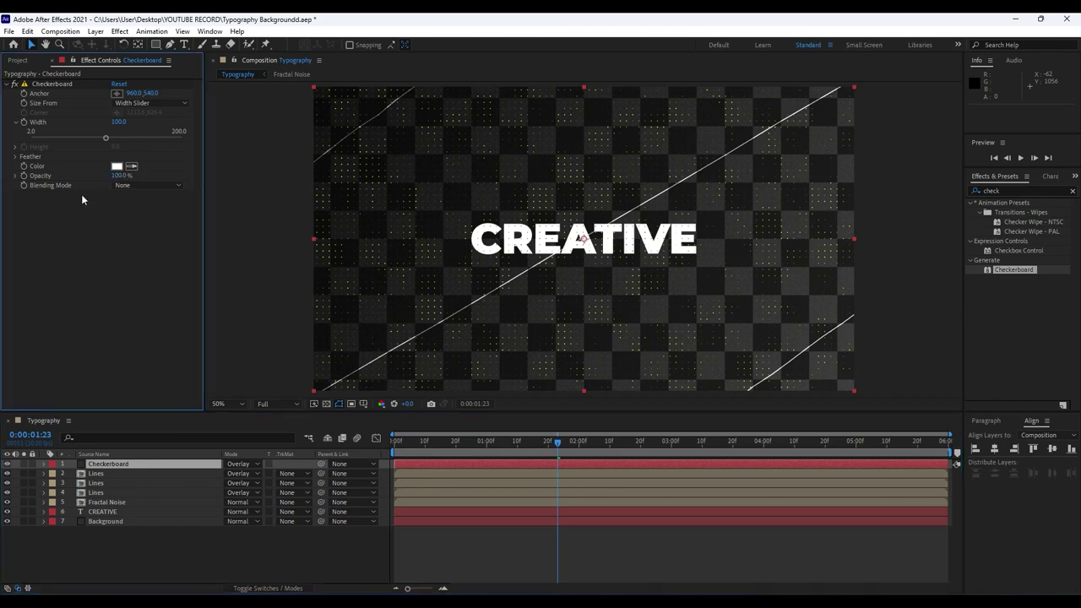
alt+click(23, 175)
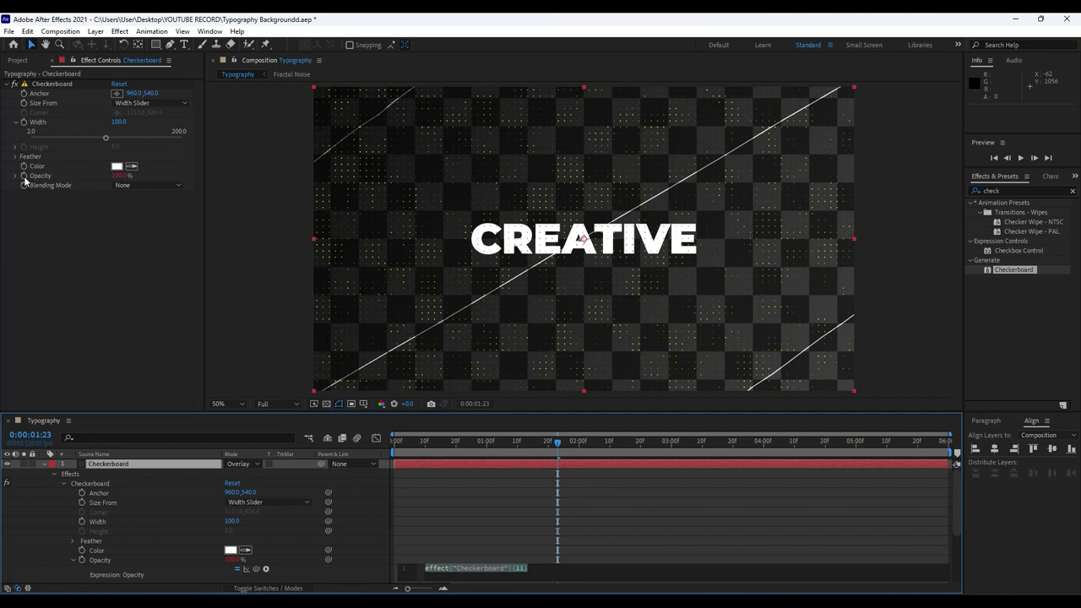
text(wiggl)
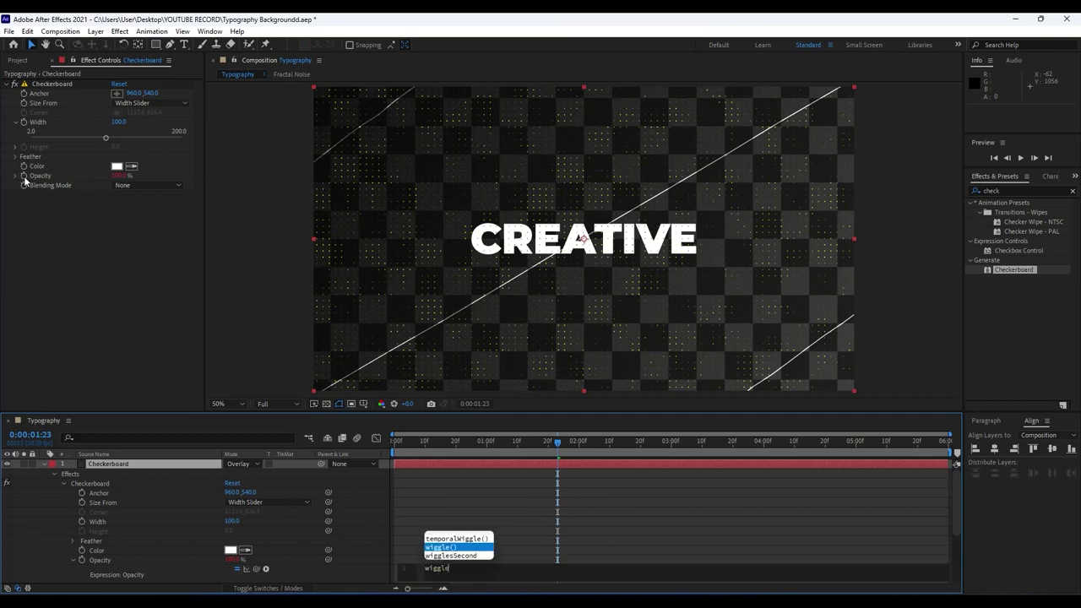
text(e)
key(Return)
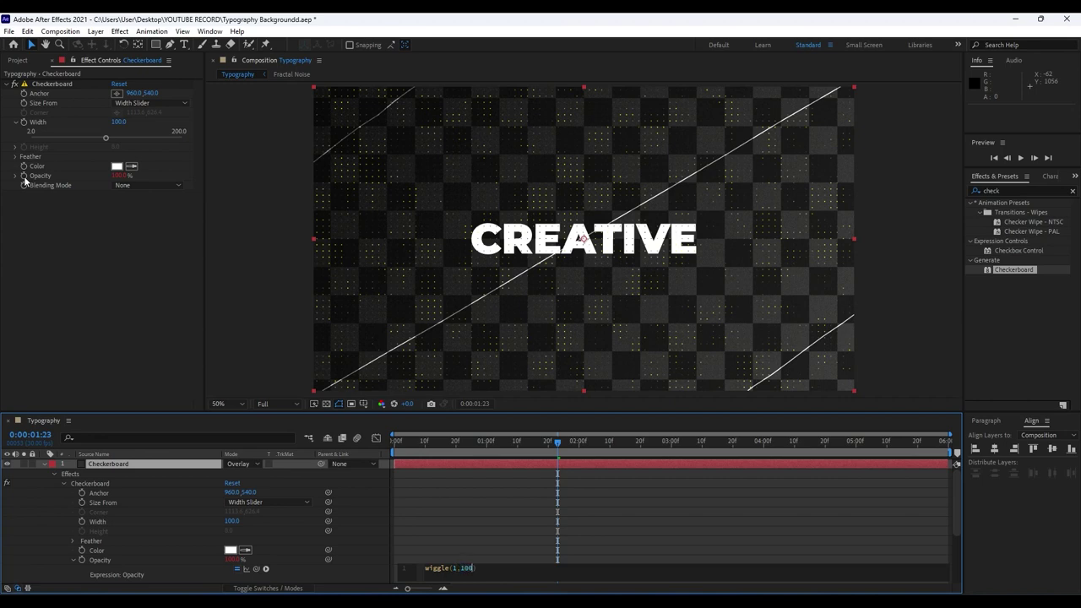
key(KP_Enter)
key(space)
click(482, 448)
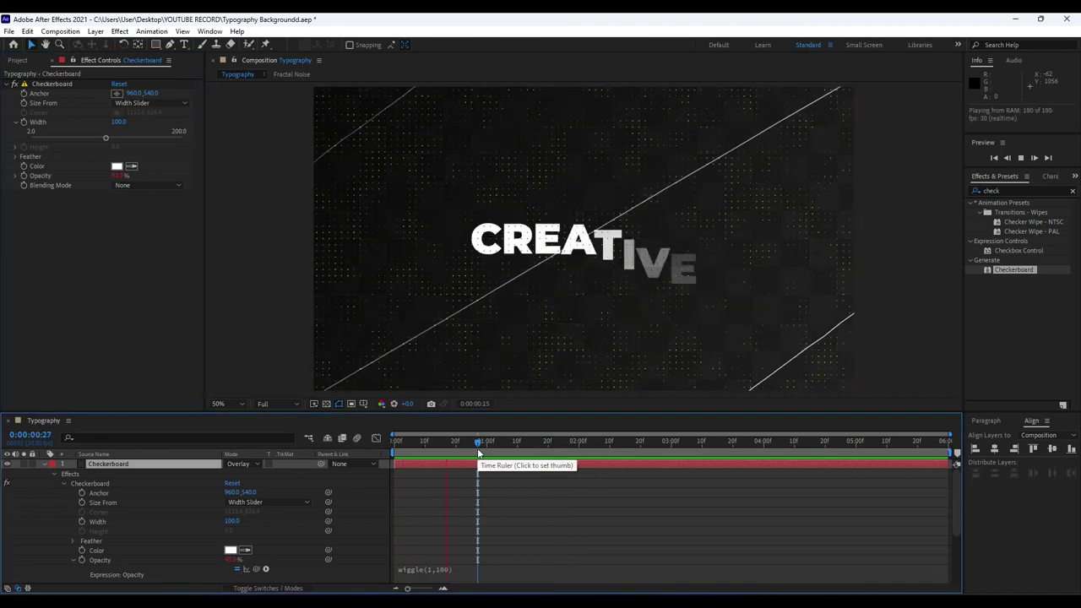
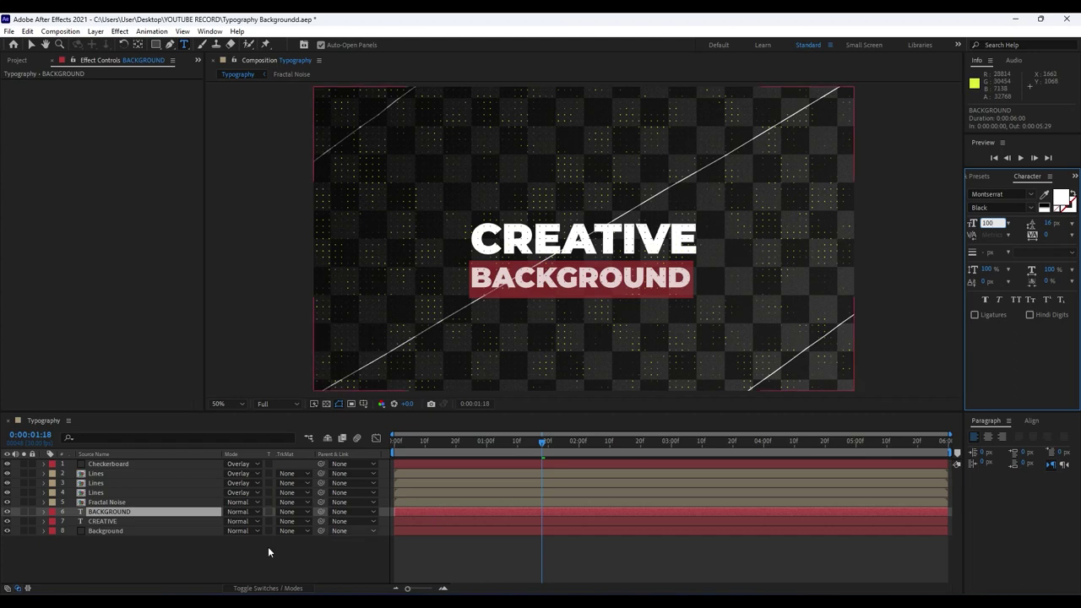
Set the BACKGROUND text's font style to Montserrat Medium.
click(996, 207)
key(Up)
key(Up)
key(Up)
key(Up)
key(Up)
key(Up)
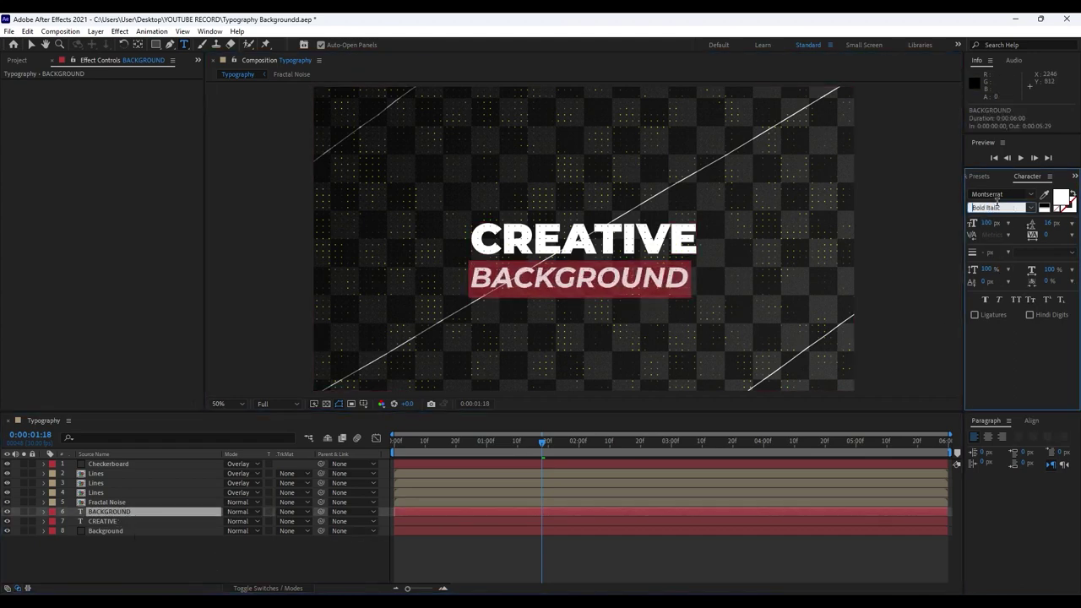
key(Up)
key(Up)
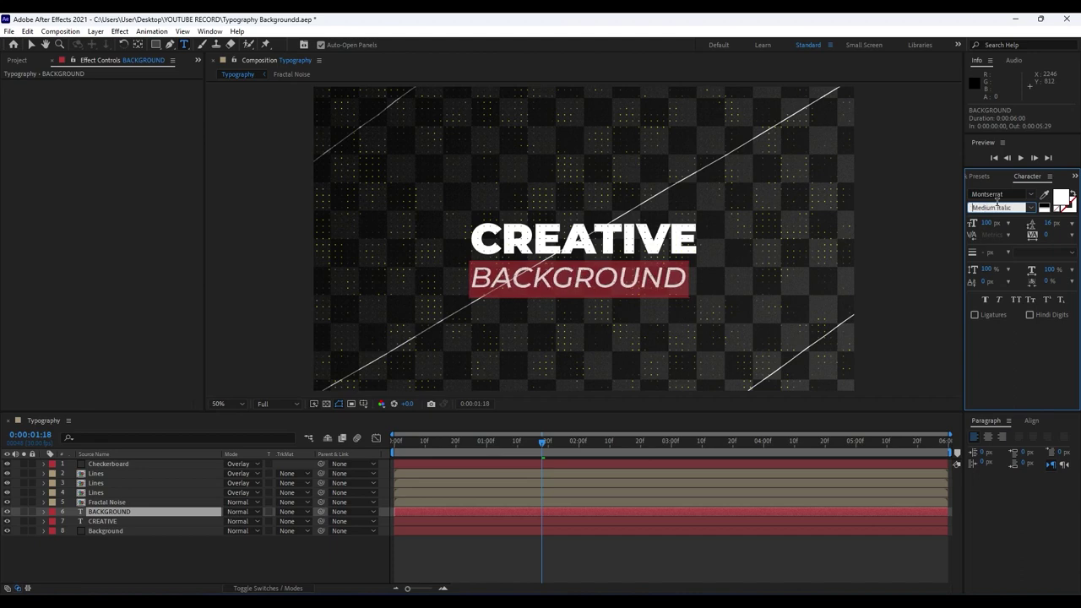
Swap the BACKGROUND text's fill and stroke for an outlined look and set its font size to 80 px.
click(120, 512)
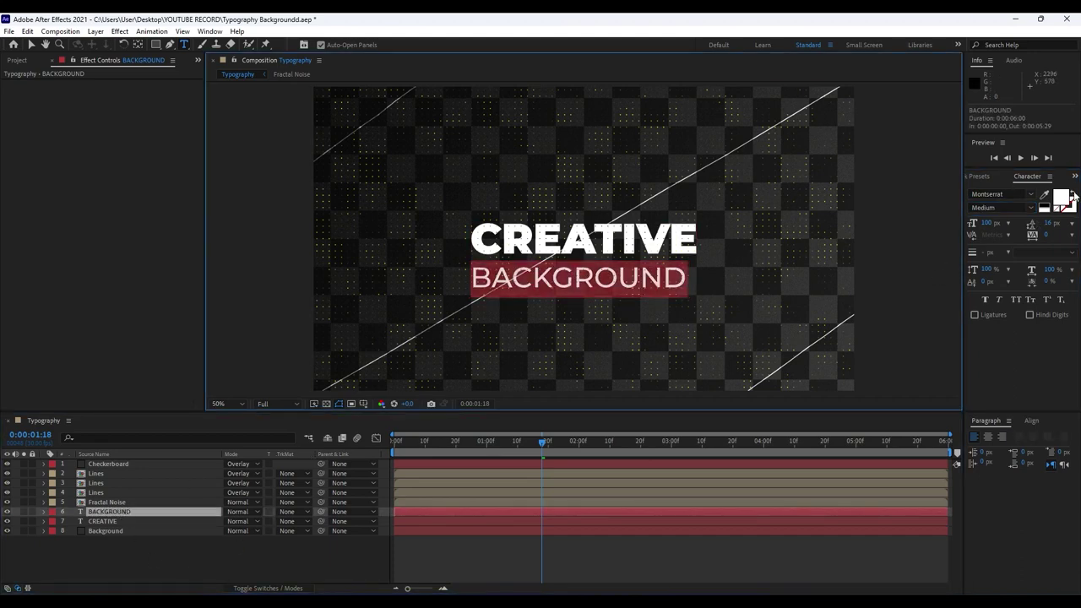
click(1072, 192)
click(121, 512)
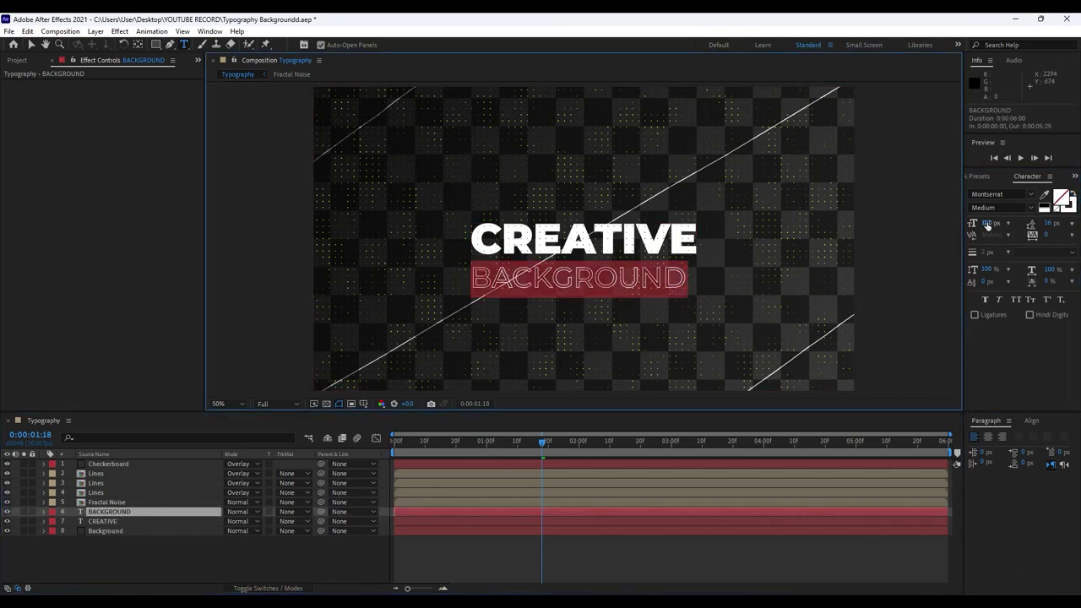
drag(990, 224, 977, 224)
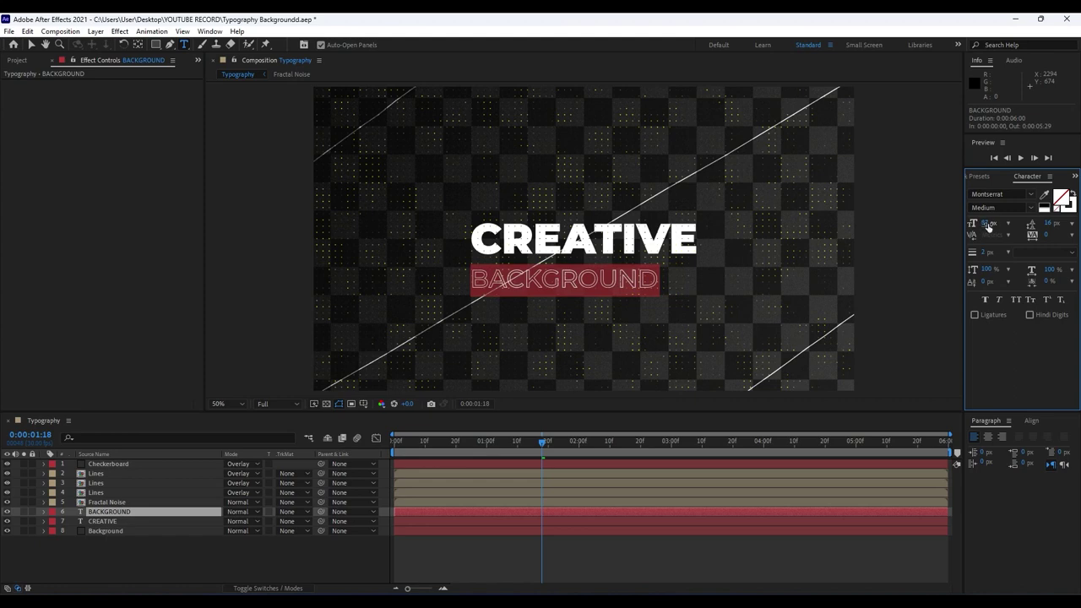
click(118, 513)
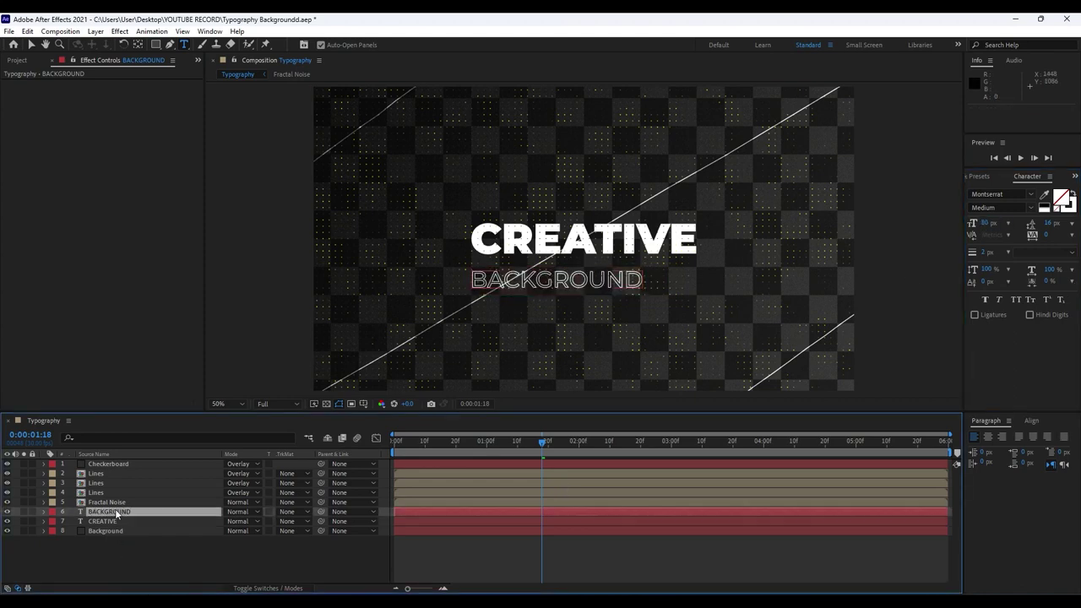
Center the BACKGROUND text closely beneath CREATIVE, nudge both text layers slightly upward, and preview the animation.
key(v)
drag(583, 280, 607, 267)
click(114, 522)
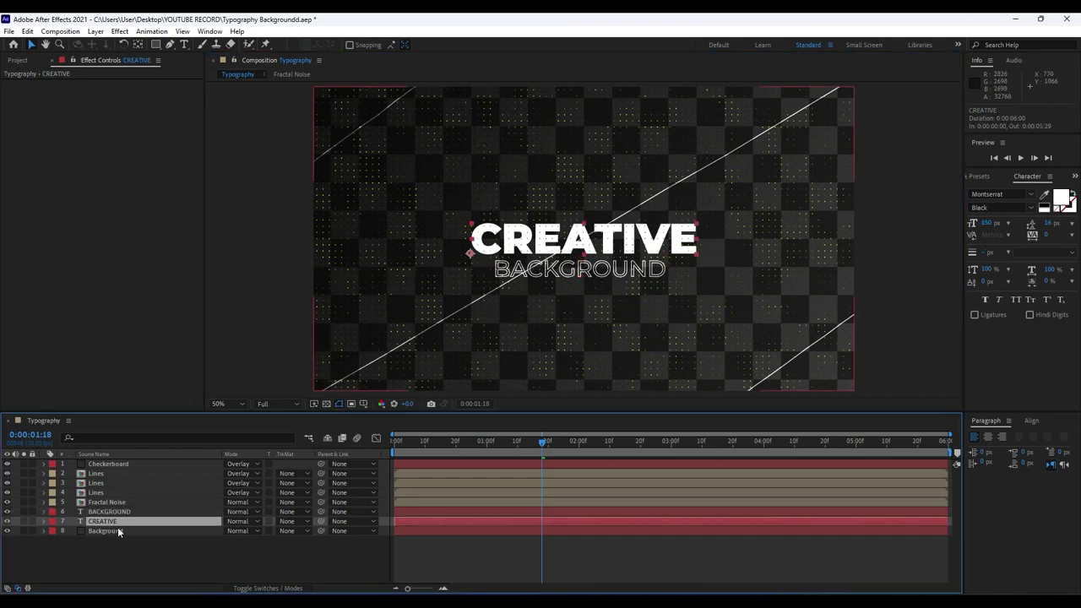
ctrl+click(119, 511)
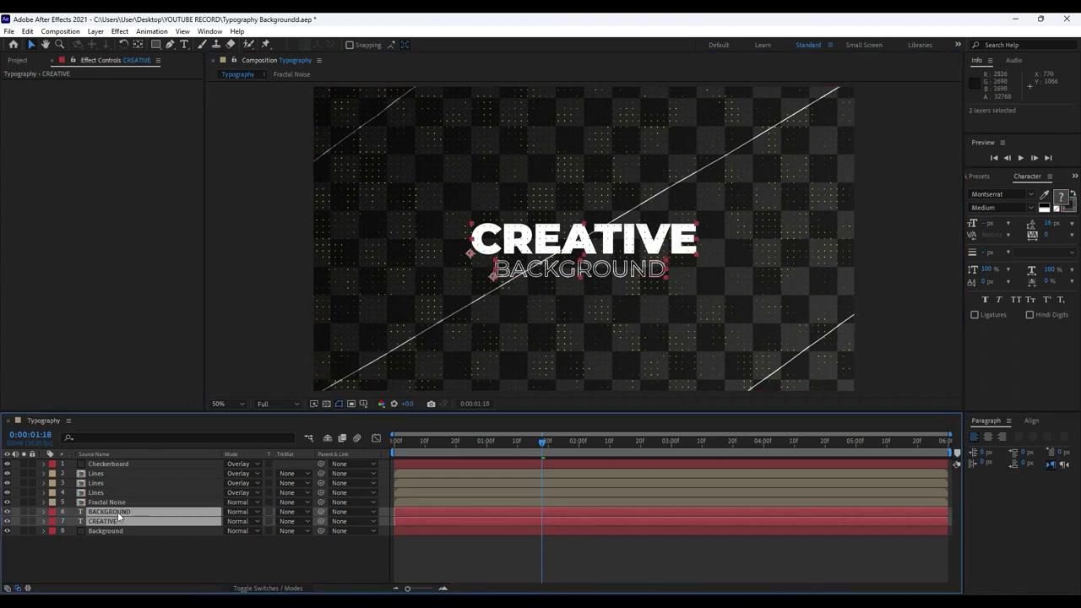
key(shift+Up)
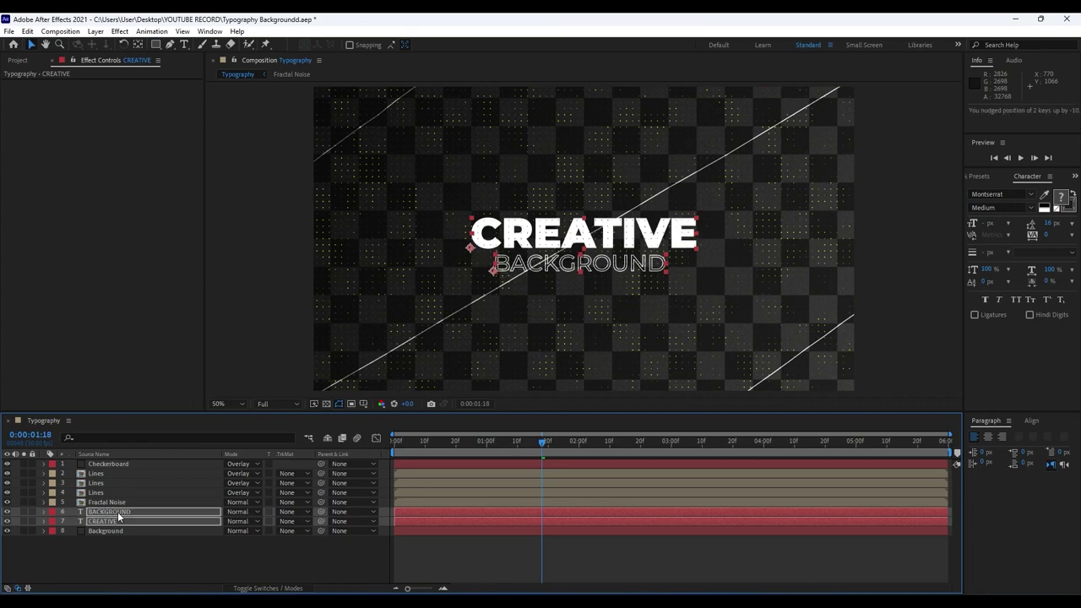
key(space)
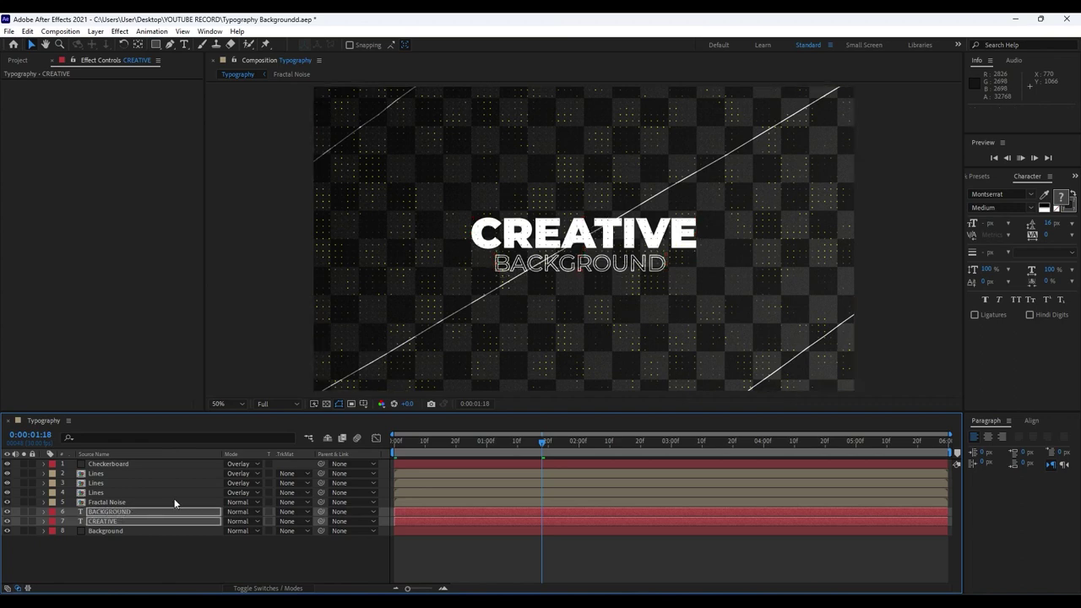
drag(469, 448, 498, 443)
click(169, 561)
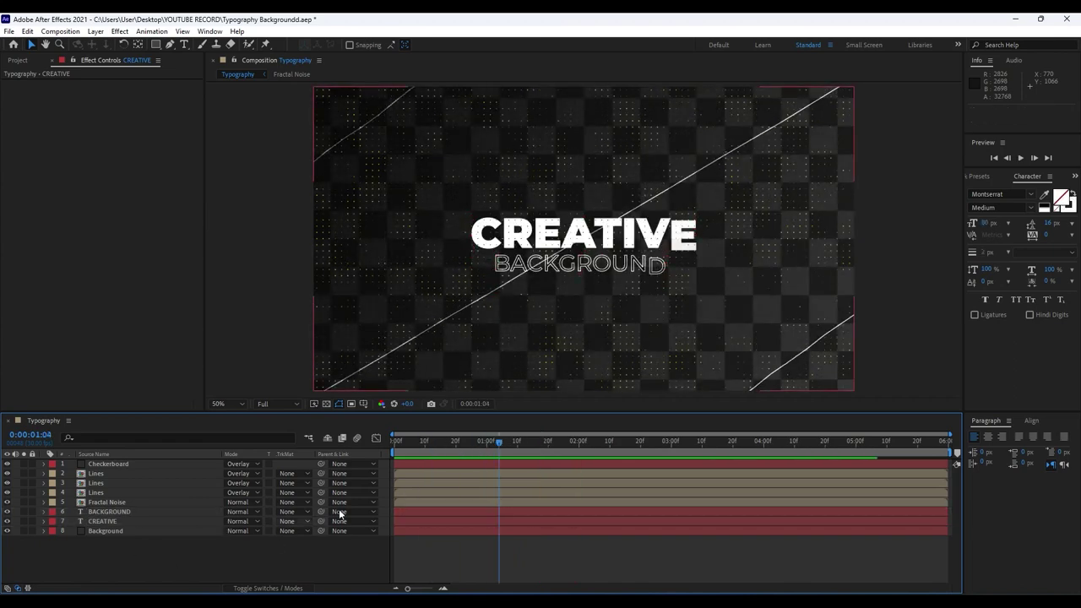
Shift the BACKGROUND layer in time to start at frame 10 and preview its staggered entrance.
click(132, 514)
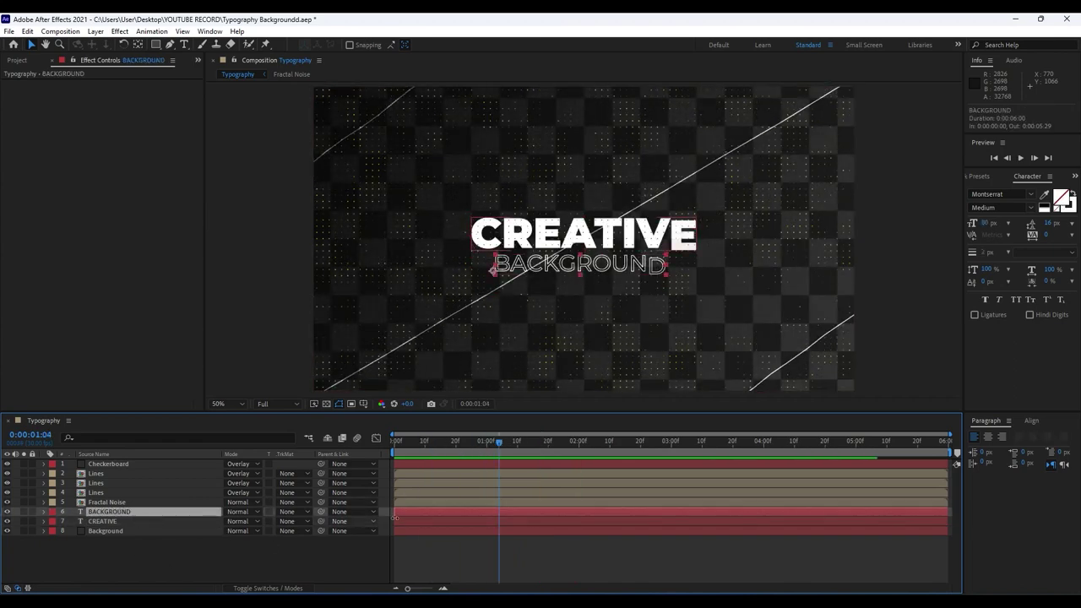
key(Home)
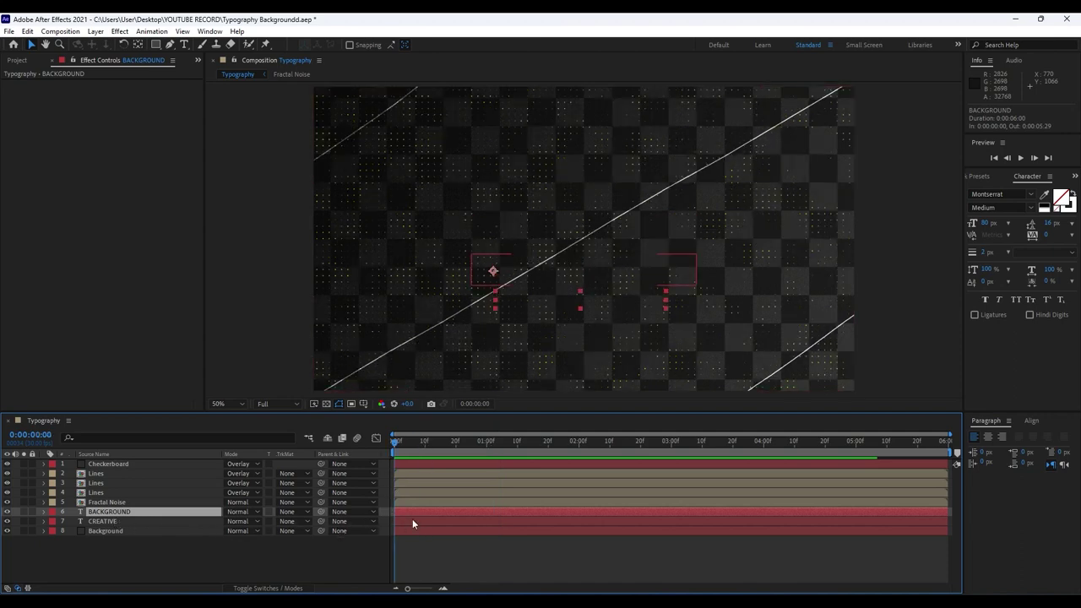
drag(416, 513, 448, 512)
key(space)
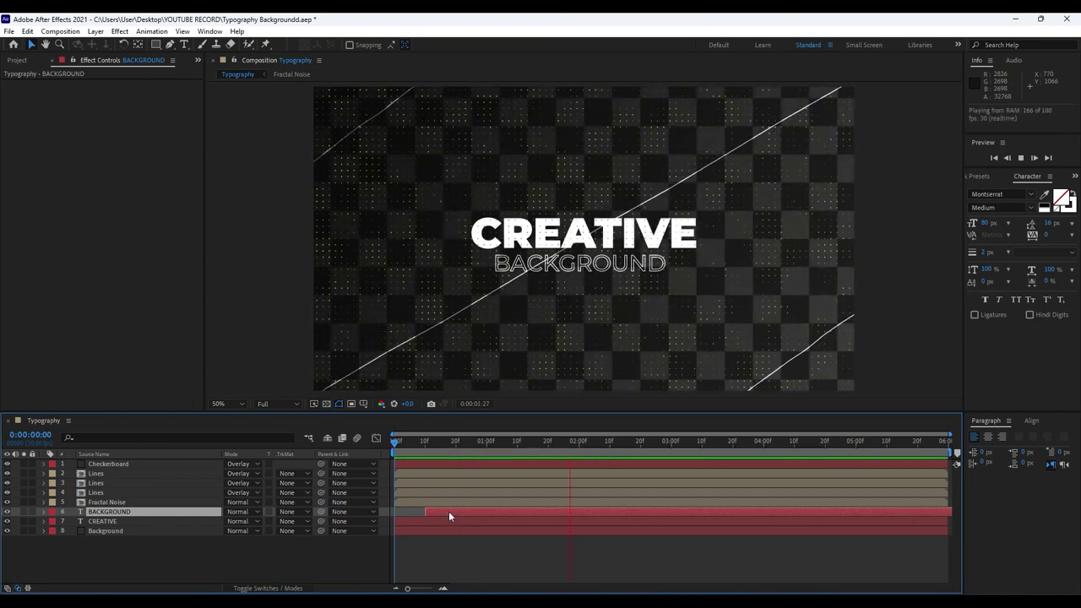
drag(408, 444, 504, 444)
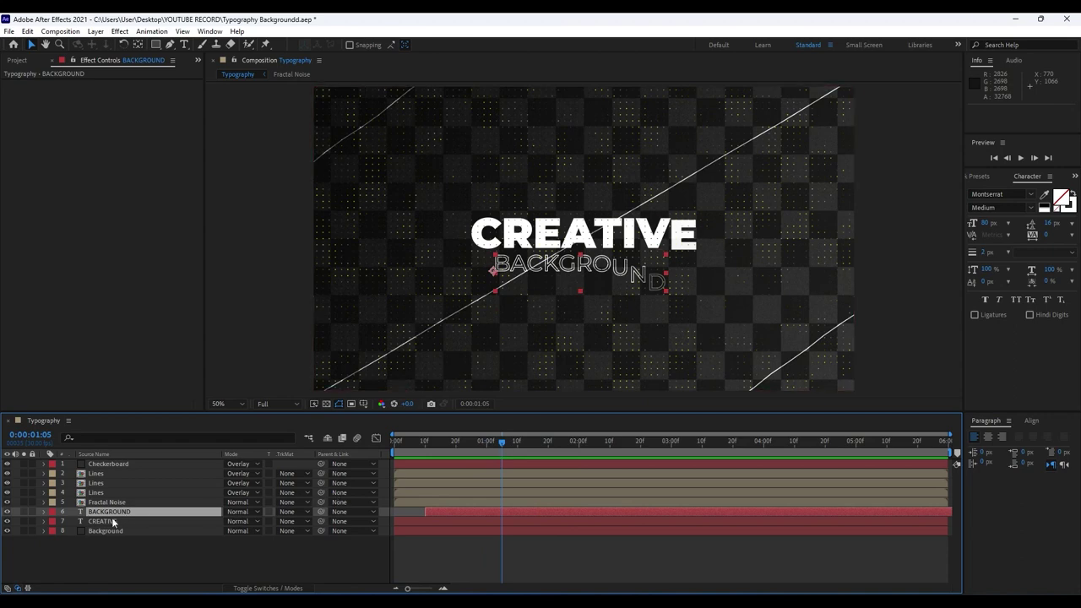
Swap the BACKGROUND text's fill and stroke back to a solid white fill and check the animation.
double_click(108, 511)
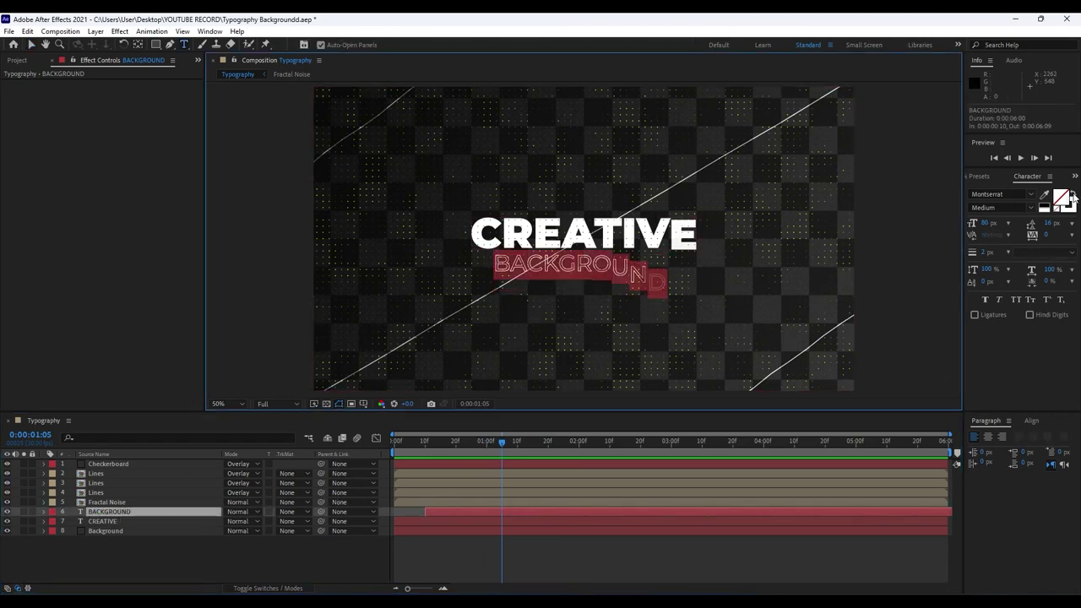
click(1072, 192)
click(241, 545)
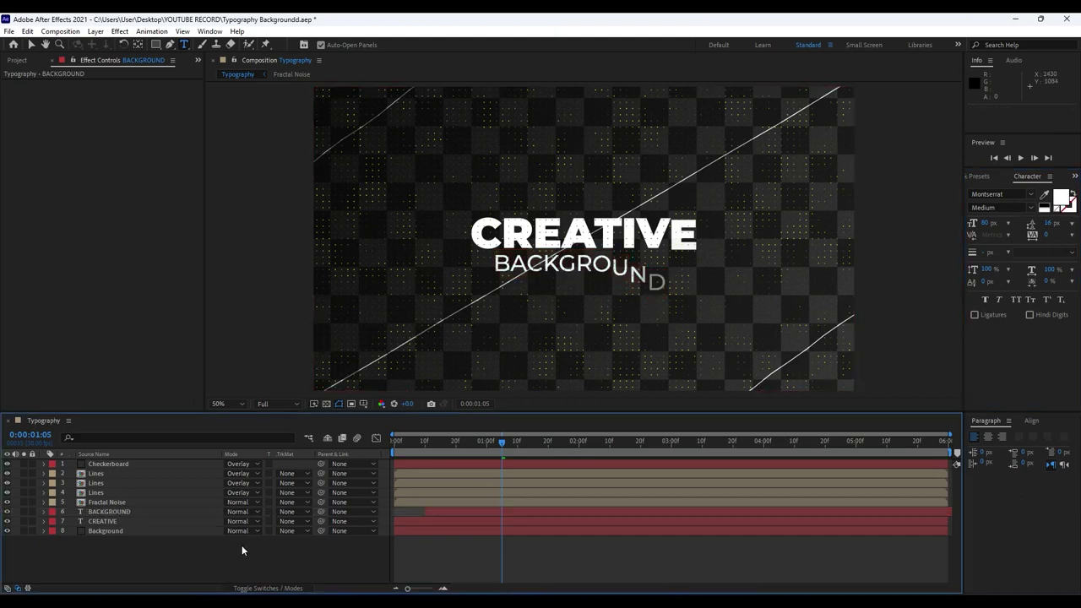
drag(466, 447, 594, 449)
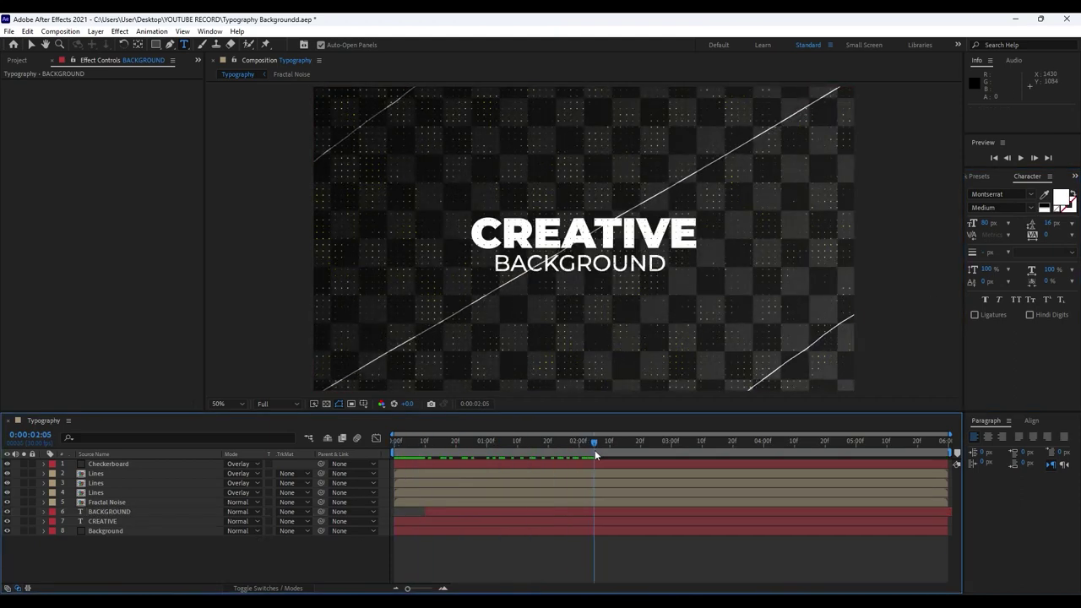
Set the BACKGROUND text's font style to Light and check it partway through the animation.
click(109, 511)
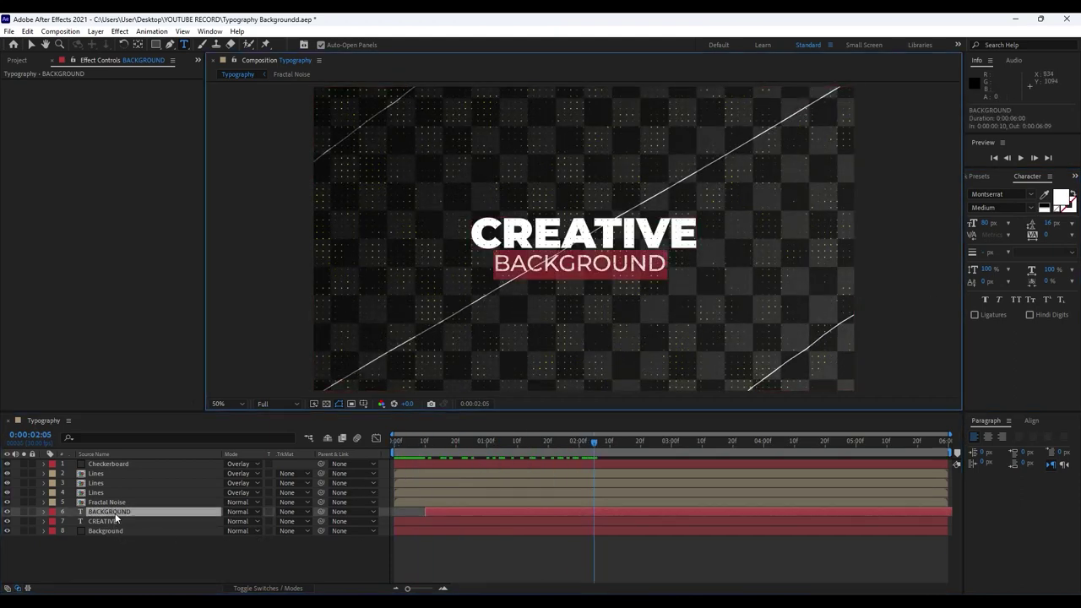
click(1000, 207)
text(Light)
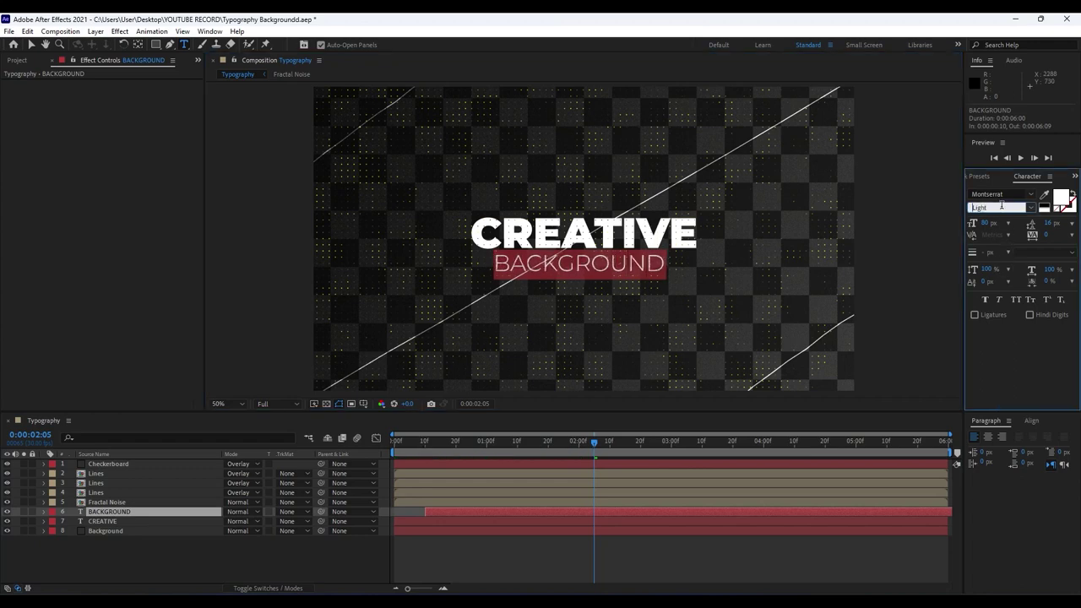
text(v)
click(522, 434)
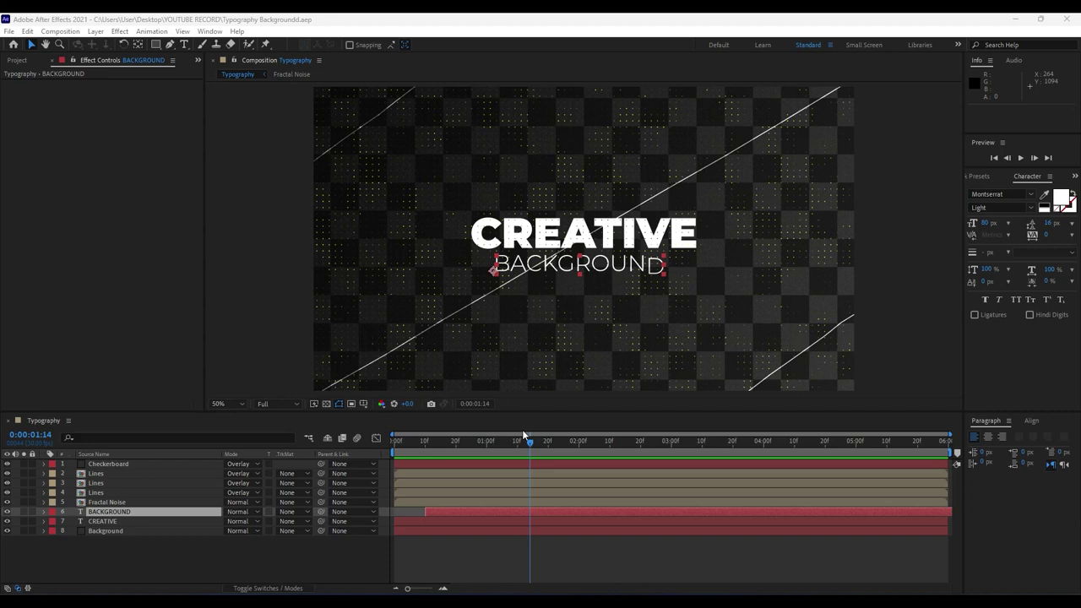
Create a new 500 x 500 px composition named Text 02 with a six-second duration at 30 fps.
click(53, 61)
click(35, 406)
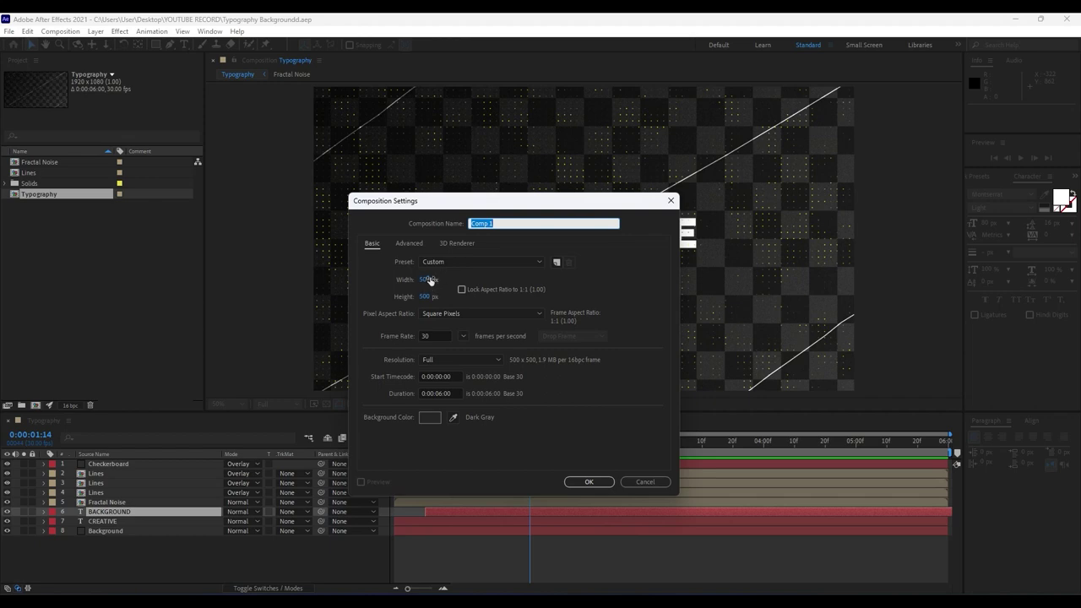
text(Text 02)
click(596, 481)
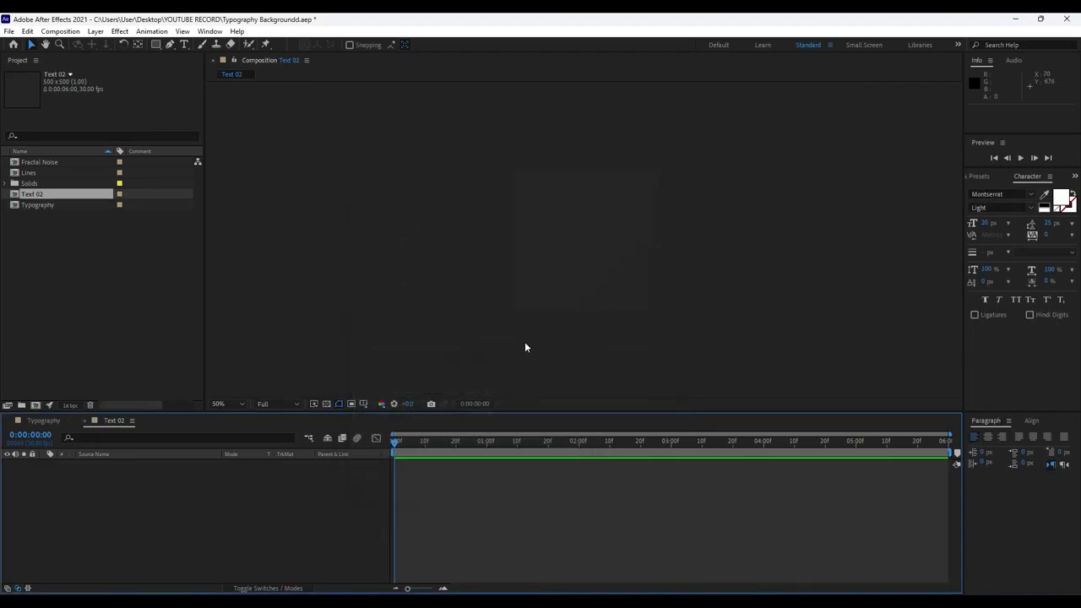
Draw a paragraph text box nearly filling the Text 02 composition and fill it with the Lorem Ipsum dummy text.
key(slash)
click(185, 44)
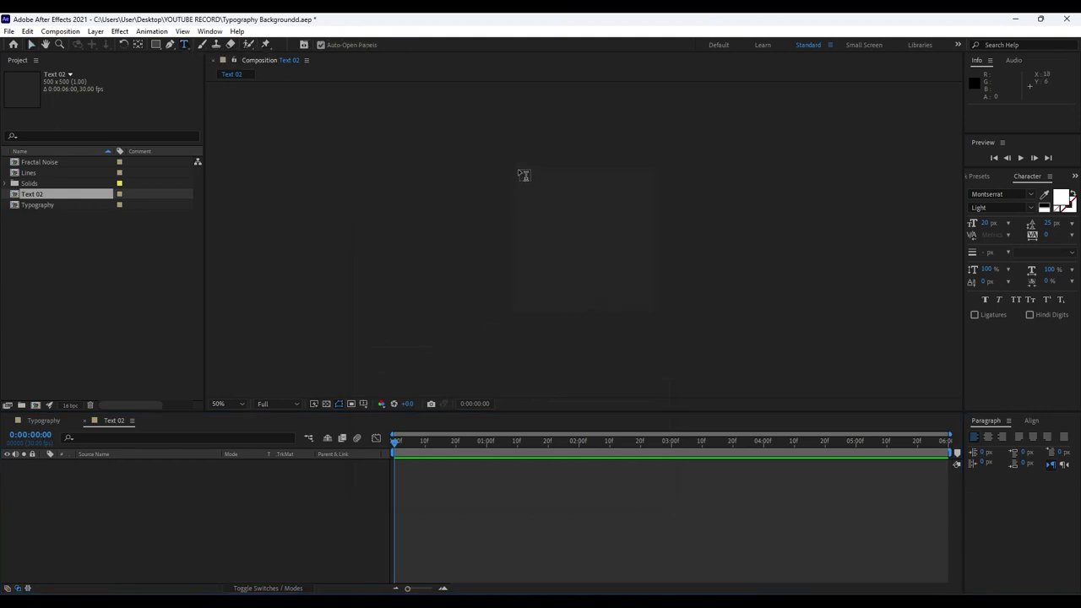
drag(517, 172, 652, 308)
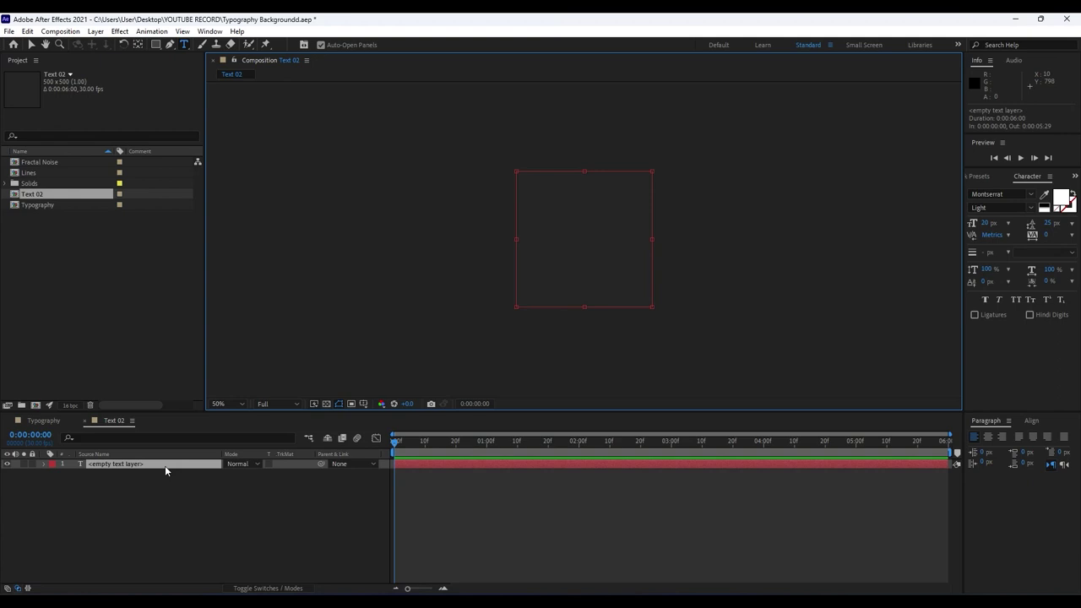
text(orem Ipsum is simply dummy text of the printing and typesetting industry. Lorem Ipsum has been the industry's standard dummy text ever since the 1500s, when an unknown printer took a galley of type and scrambled it to make a type specimen book. It has survived not only five centuries, but also the leap into electronic typesetting, remaining essentially unchanged. It was popularised in the 1960s with the release of Letraset sheets containing Lorem Ipsum passages, and more recently with desktop publishing software like Aldus PageMaker including versions of Lorem Ipsum.)
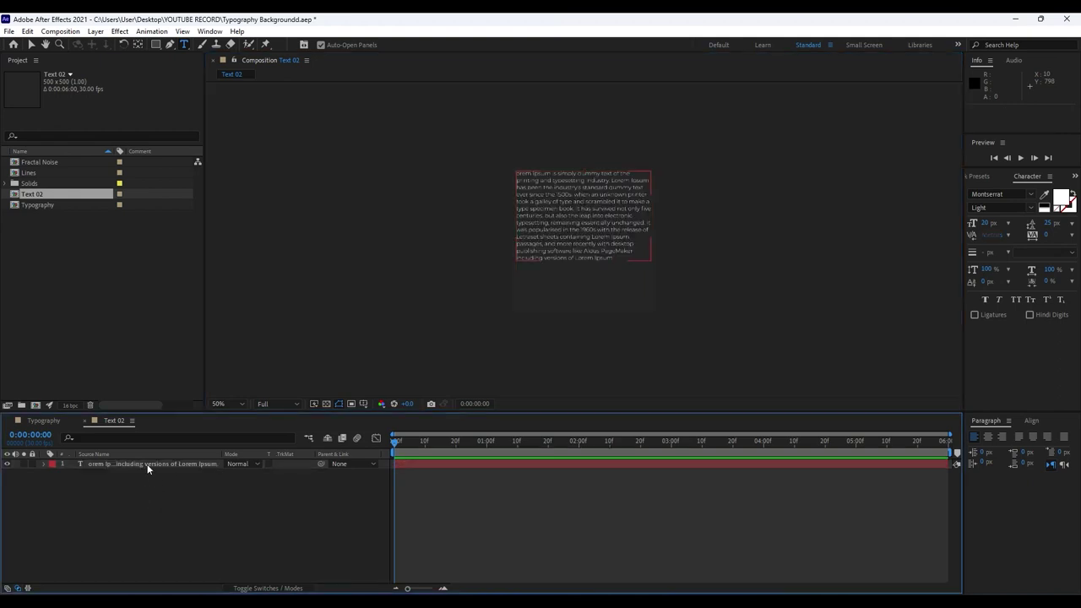
Try a wider line spacing on the Lorem Ipsum paragraph and set it back to 25 px.
double_click(148, 463)
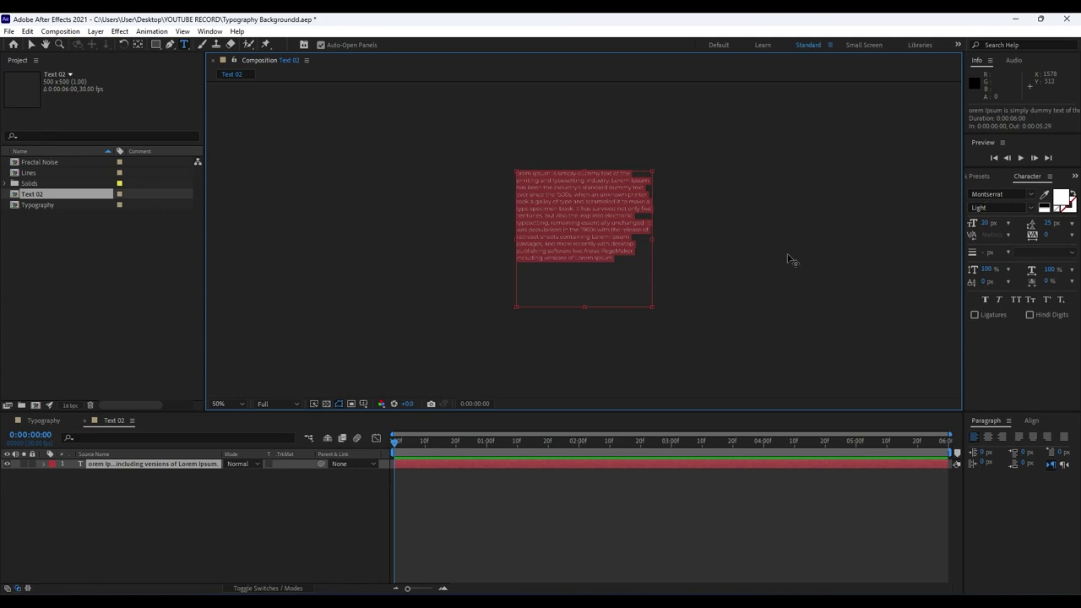
scroll(936, 228, up, 2)
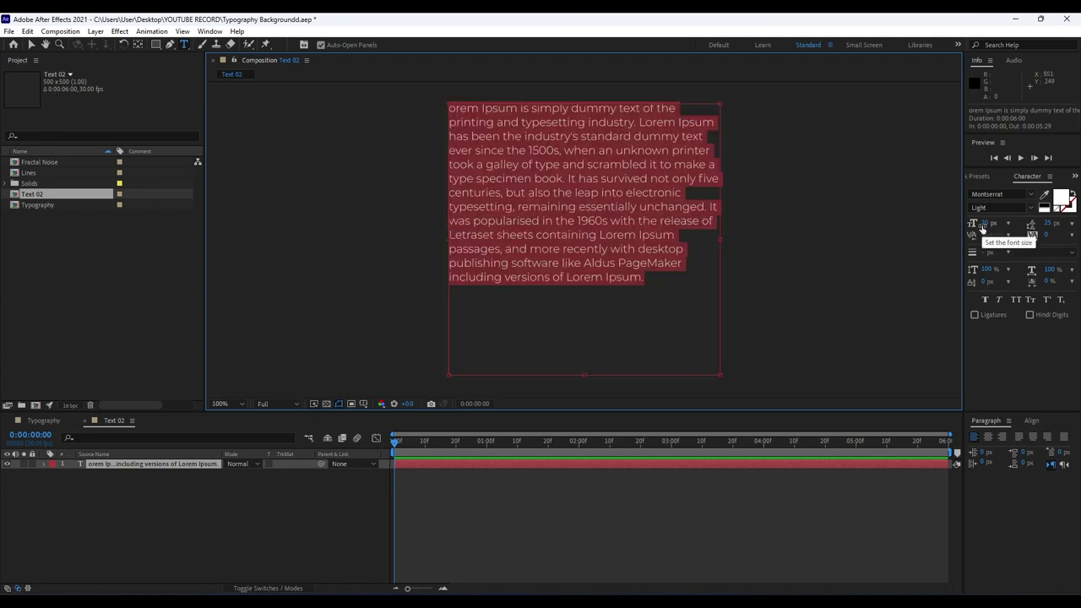
drag(1049, 224, 1080, 223)
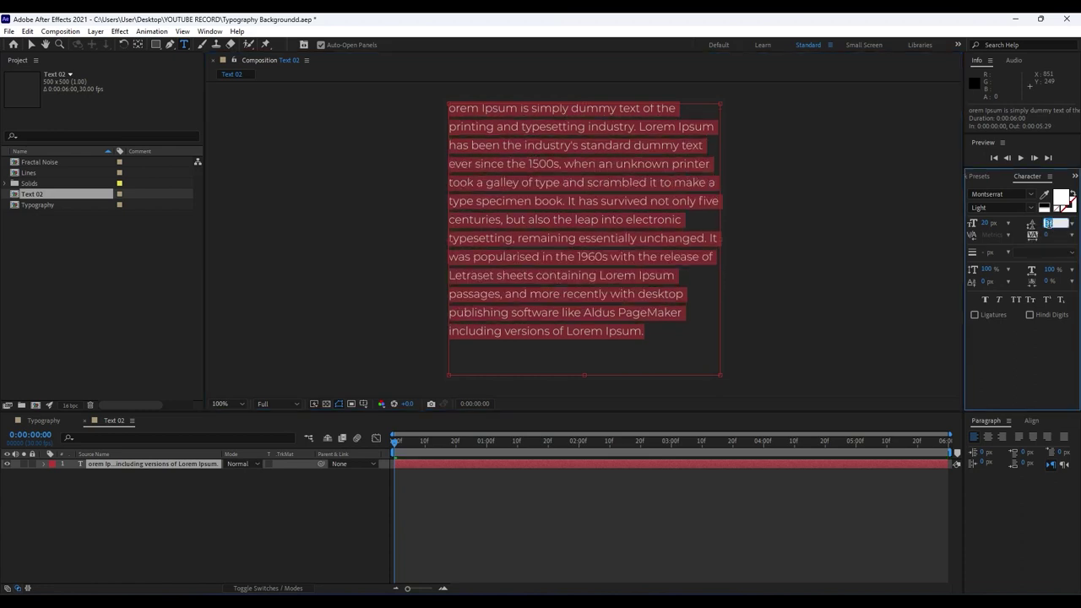
text(25)
key(Return)
click(233, 549)
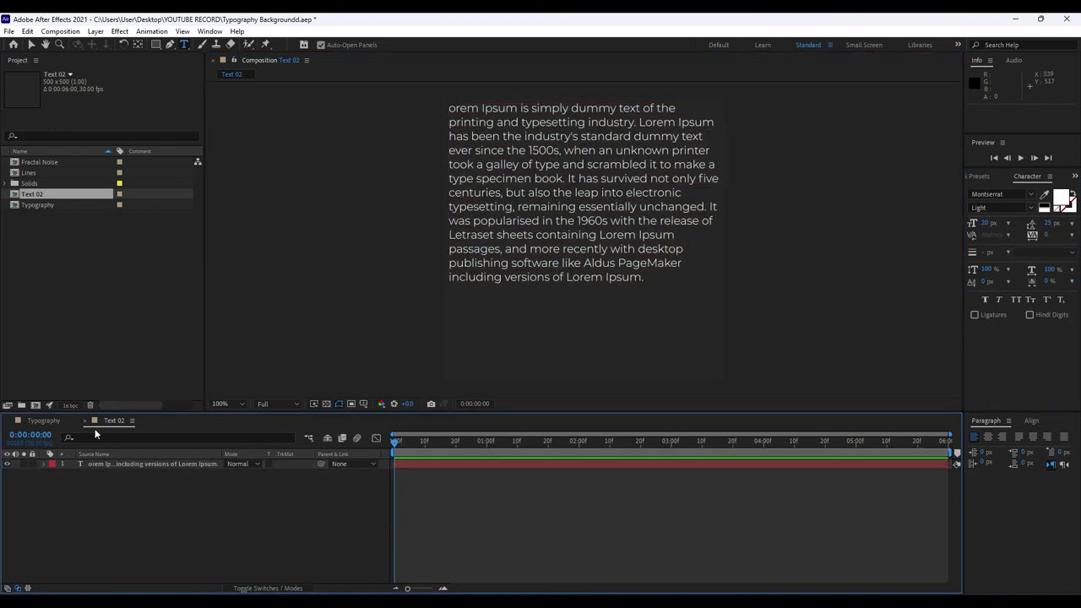
Add the Text 02 composition as the topmost layer of the Typography composition and move it to the frame's upper-left area.
click(43, 419)
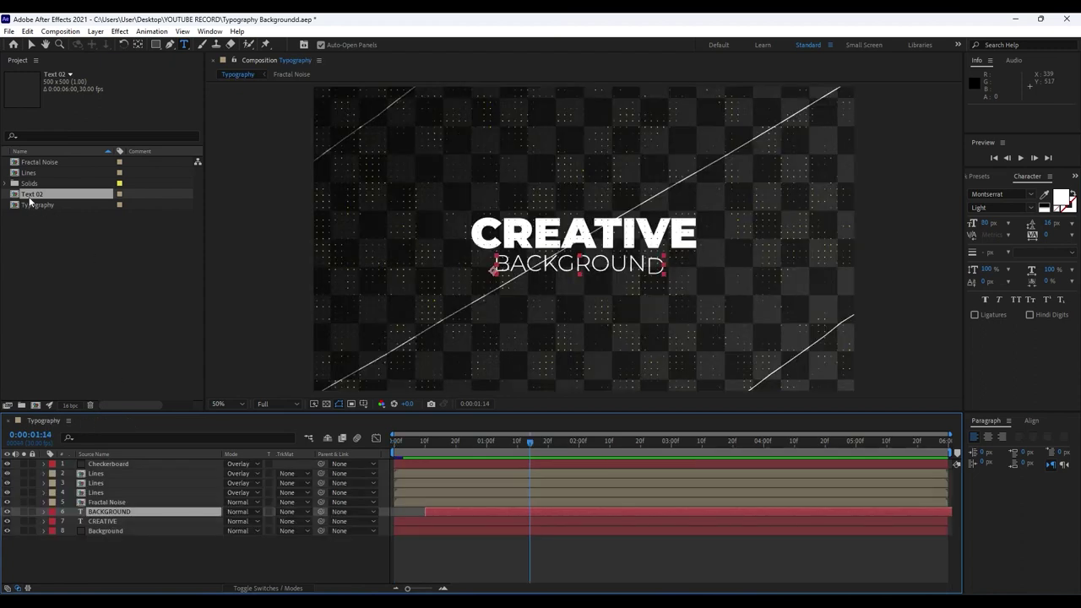
click(102, 516)
drag(26, 196, 152, 464)
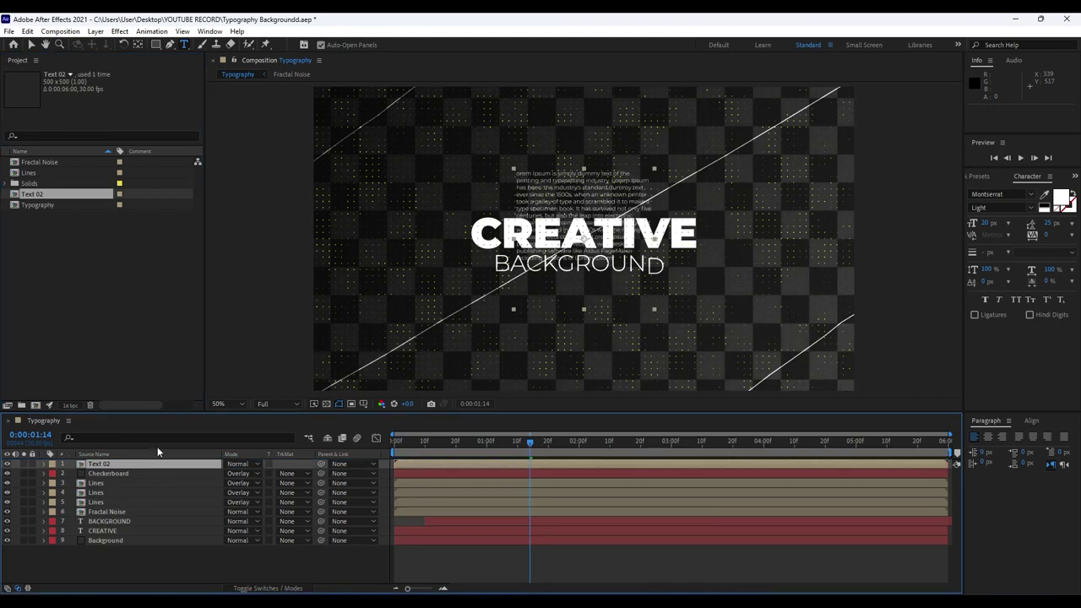
drag(633, 189, 434, 143)
Open the Text 02 composition and apply the Typewriter animation preset to its paragraph layer at the first frame.
double_click(111, 463)
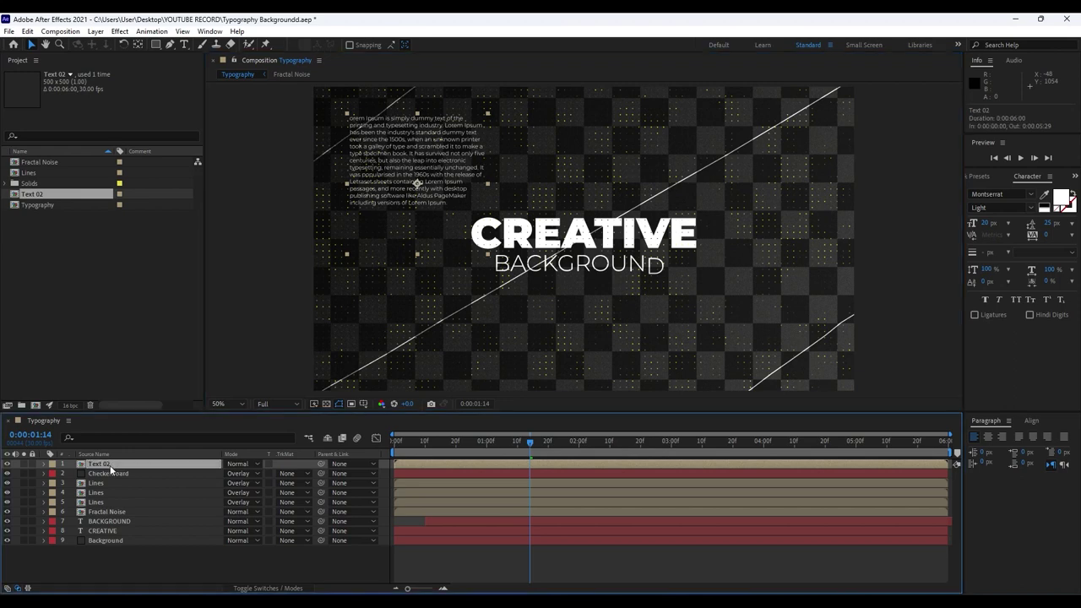
drag(439, 448, 376, 444)
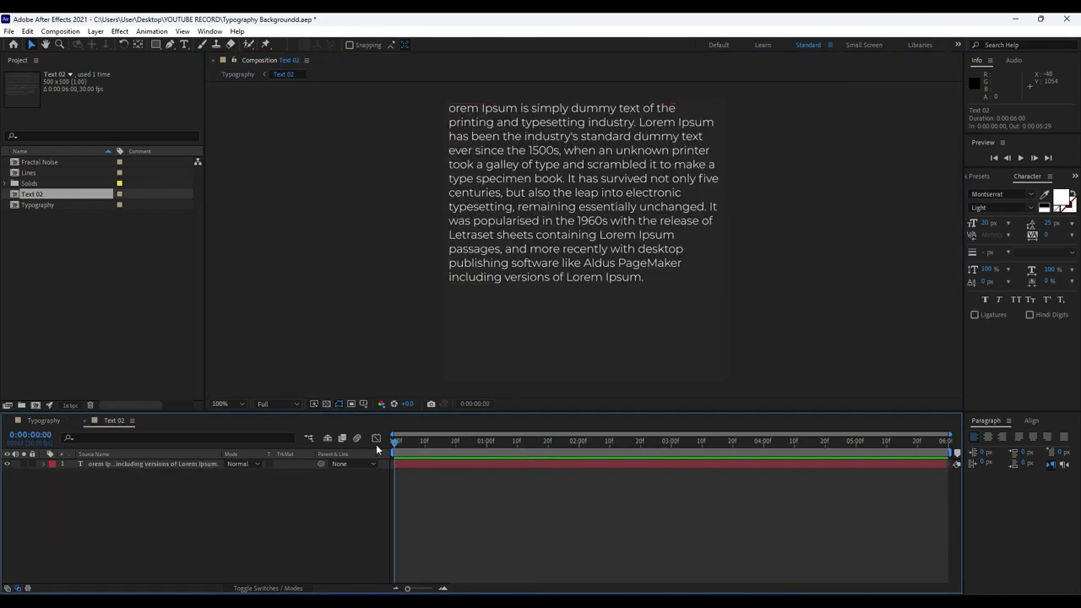
click(976, 177)
click(1000, 189)
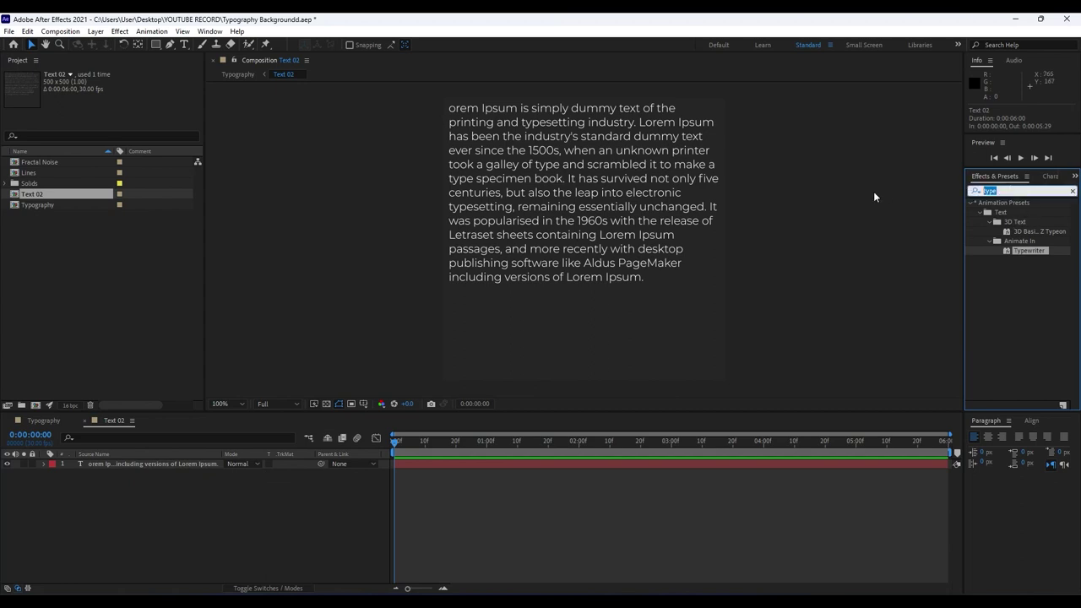
text(typ)
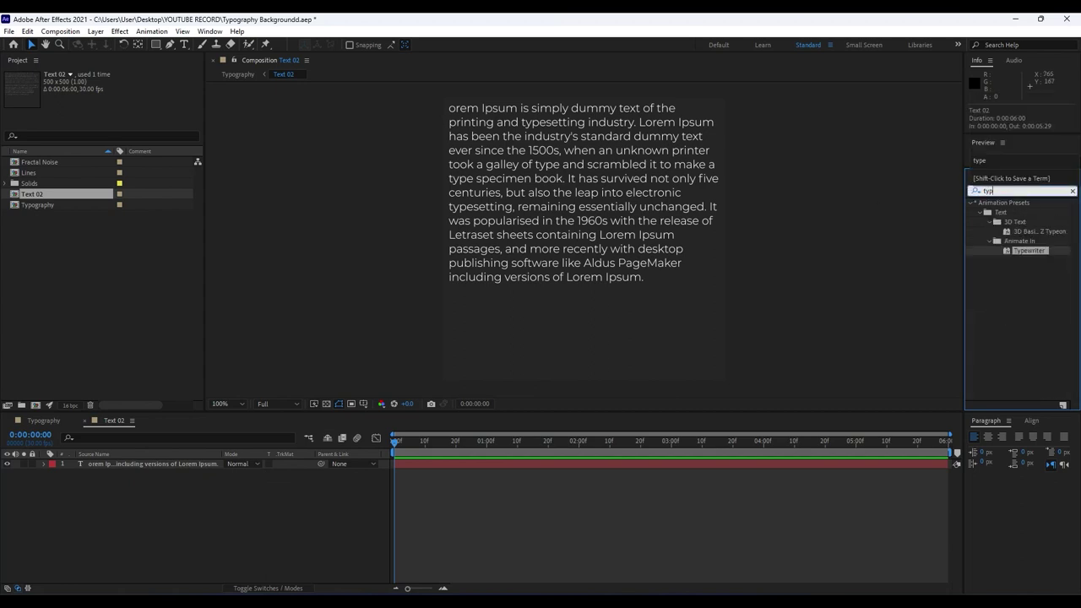
drag(1040, 253, 165, 471)
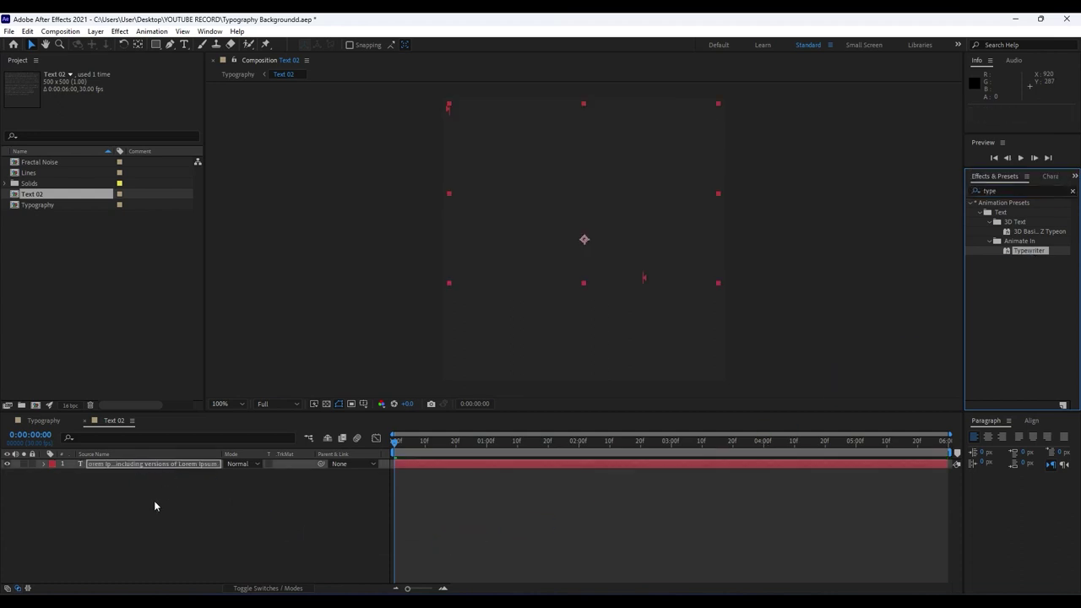
Slow the typewriter effect by moving its ending Range Selector Start keyframe to 0:00:03:02.
click(137, 464)
key(u)
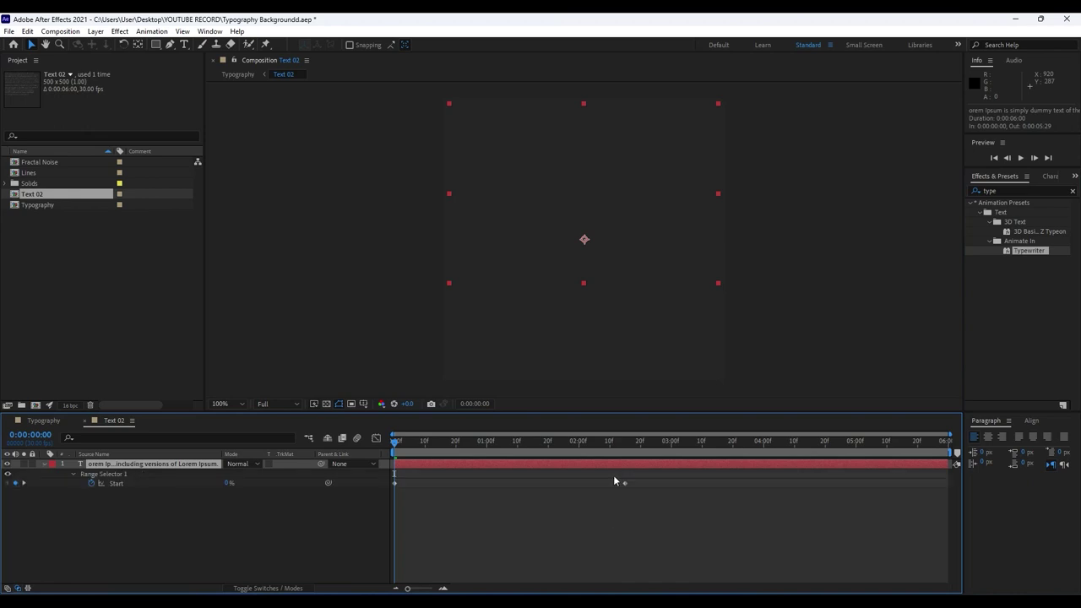
drag(397, 451, 532, 452)
click(624, 485)
drag(624, 485, 676, 483)
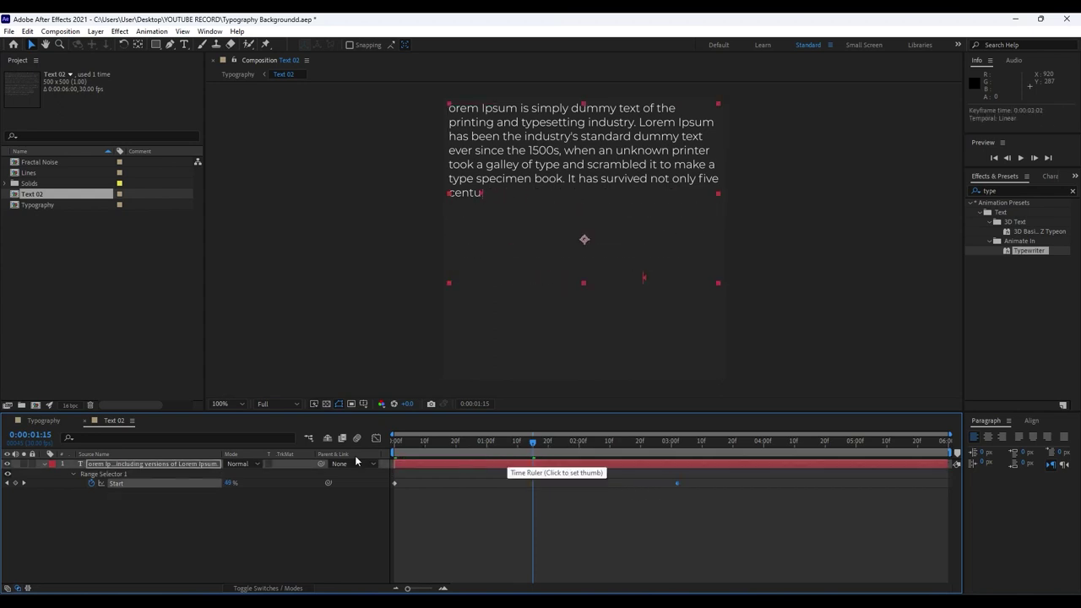
click(44, 463)
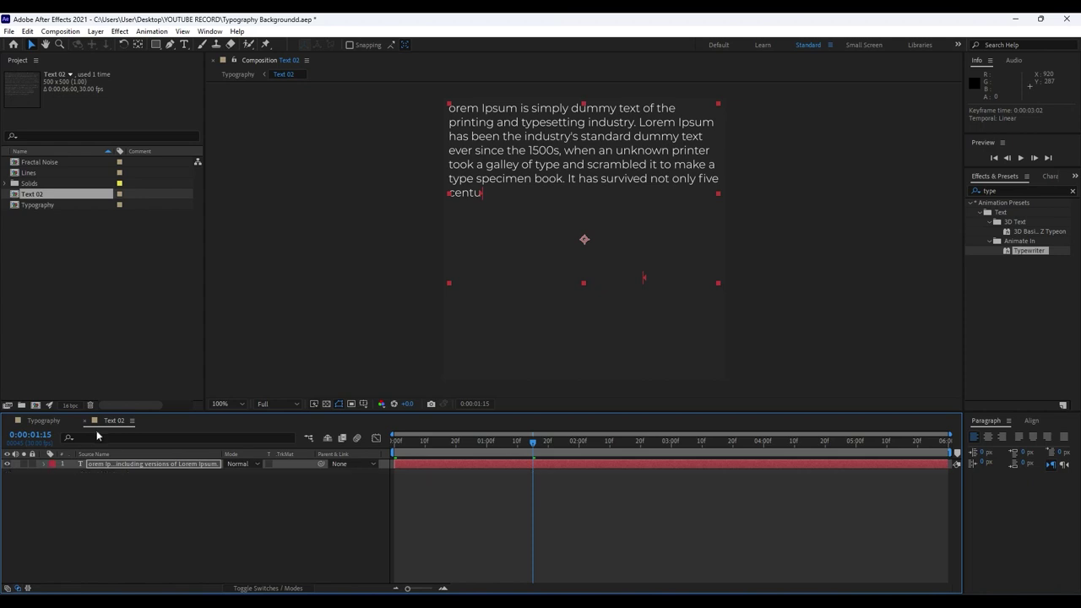
Return to the Typography composition and preview the typing animation up to 0:00:02:12.
click(85, 421)
key(space)
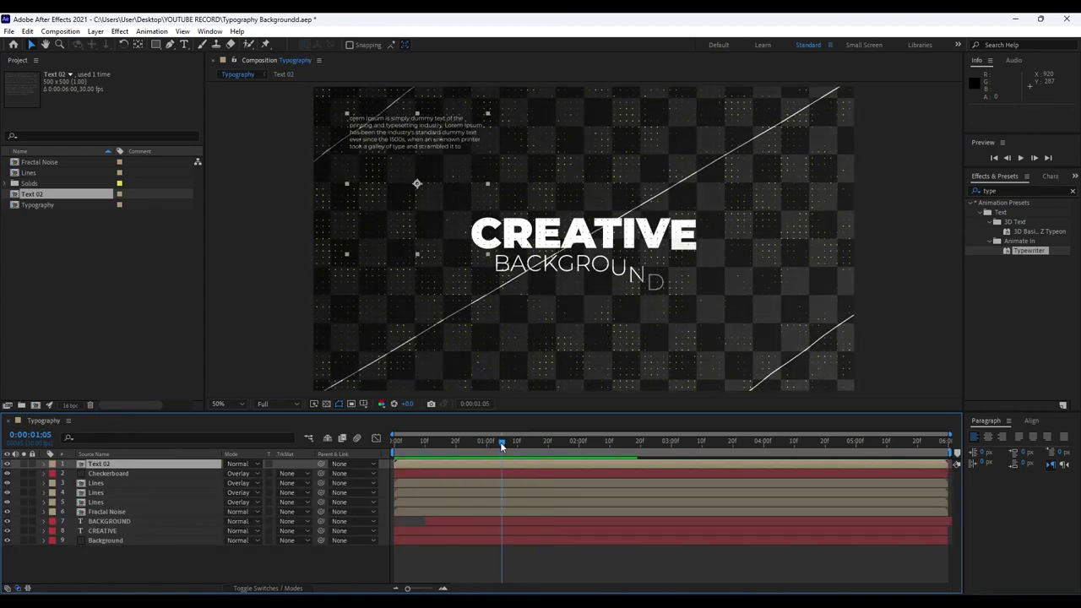
click(617, 440)
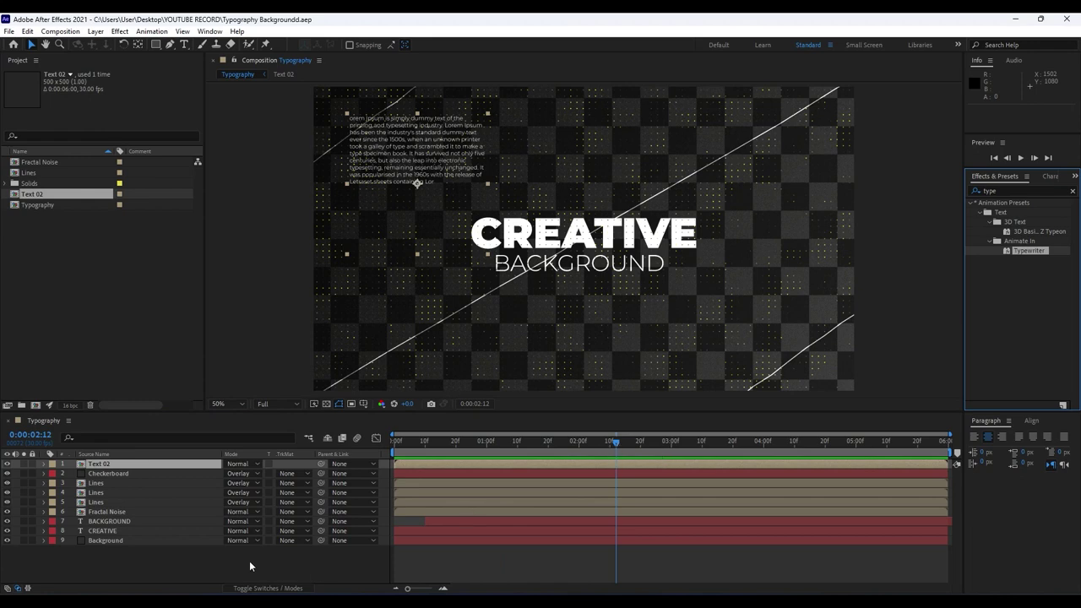
Duplicate the Text 02 layer, scale the copy to 56%, and place it in the frame's lower-right corner.
click(124, 464)
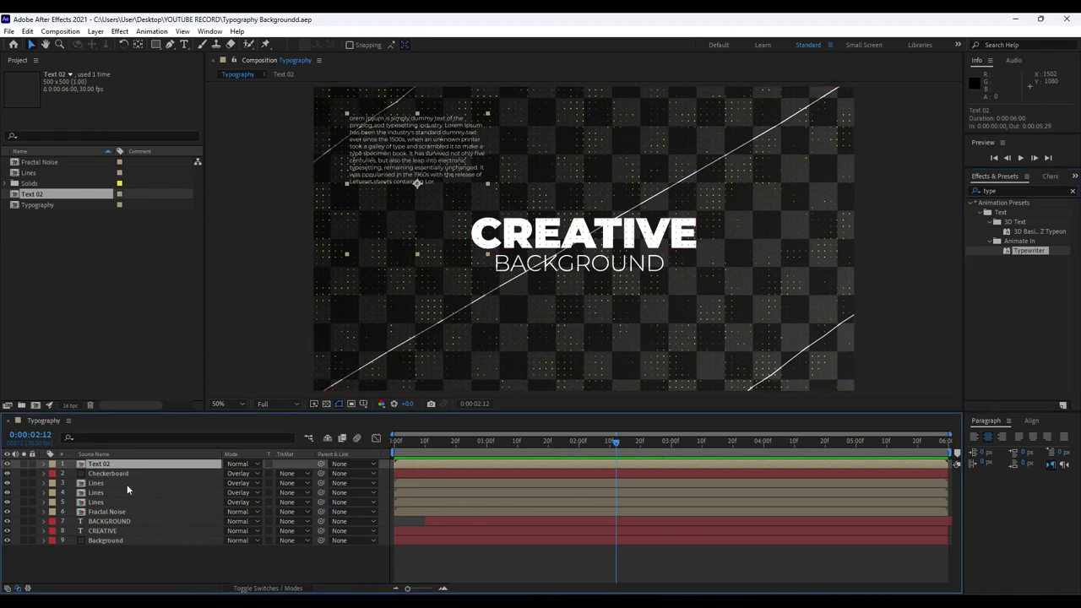
click(28, 31)
click(110, 182)
drag(411, 157, 772, 366)
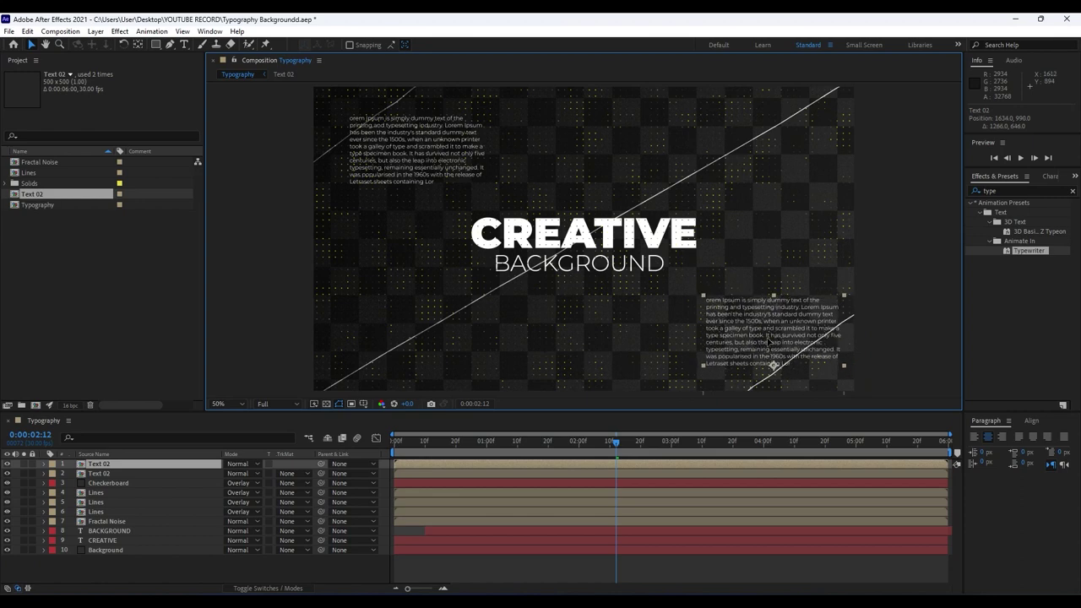
key(s)
drag(245, 473, 217, 472)
drag(763, 357, 780, 352)
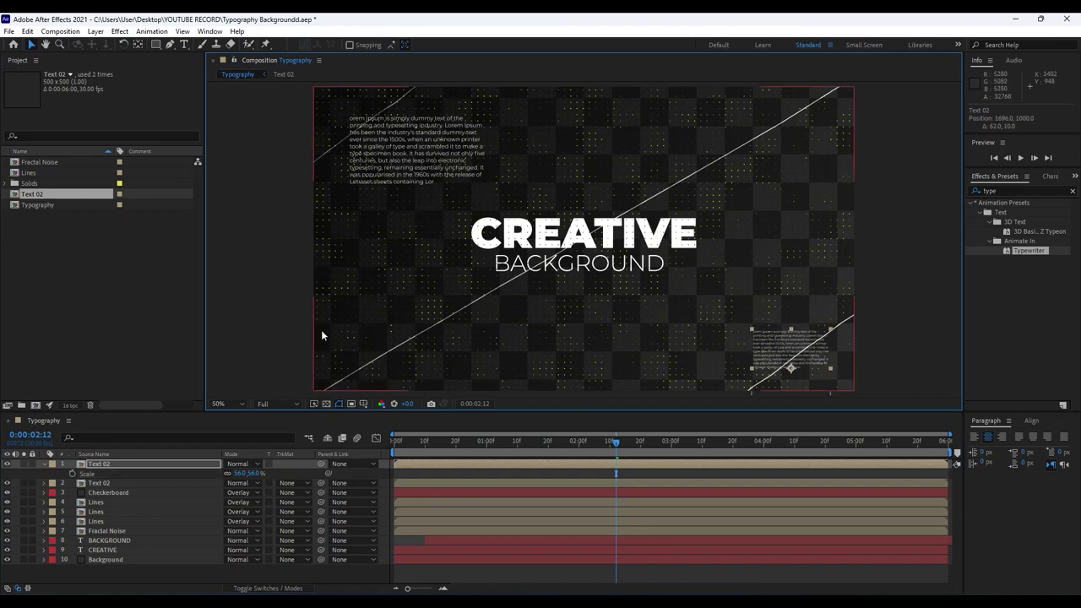
Duplicate the original Text 02 layer, scale the copy to 67%, and place it in the frame's lower-left corner.
click(121, 482)
key(ctrl+d)
drag(416, 204, 368, 401)
key(s)
drag(245, 492, 218, 496)
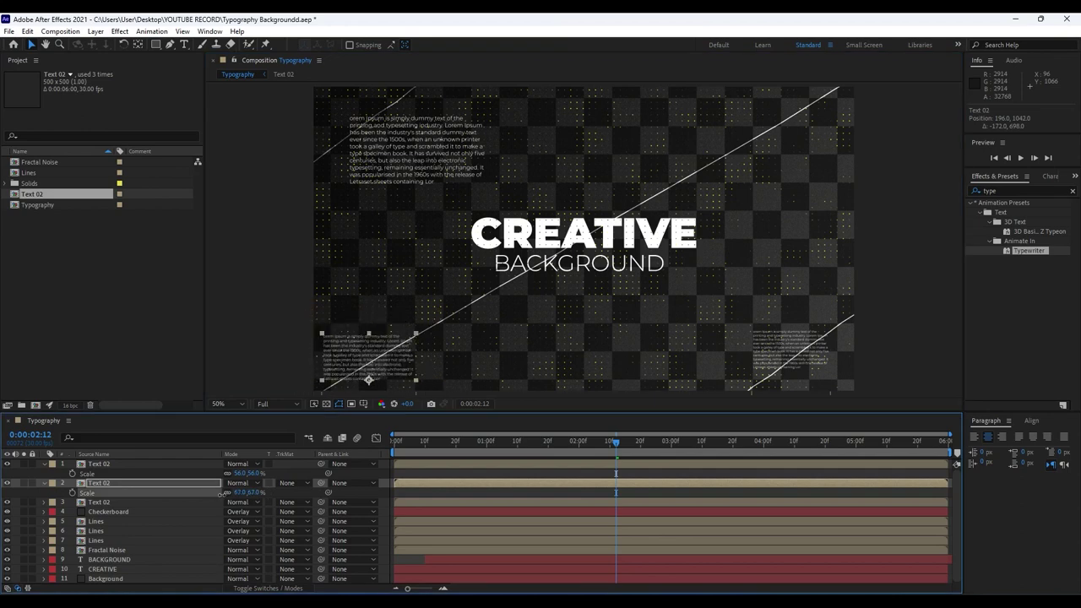
drag(387, 357, 359, 352)
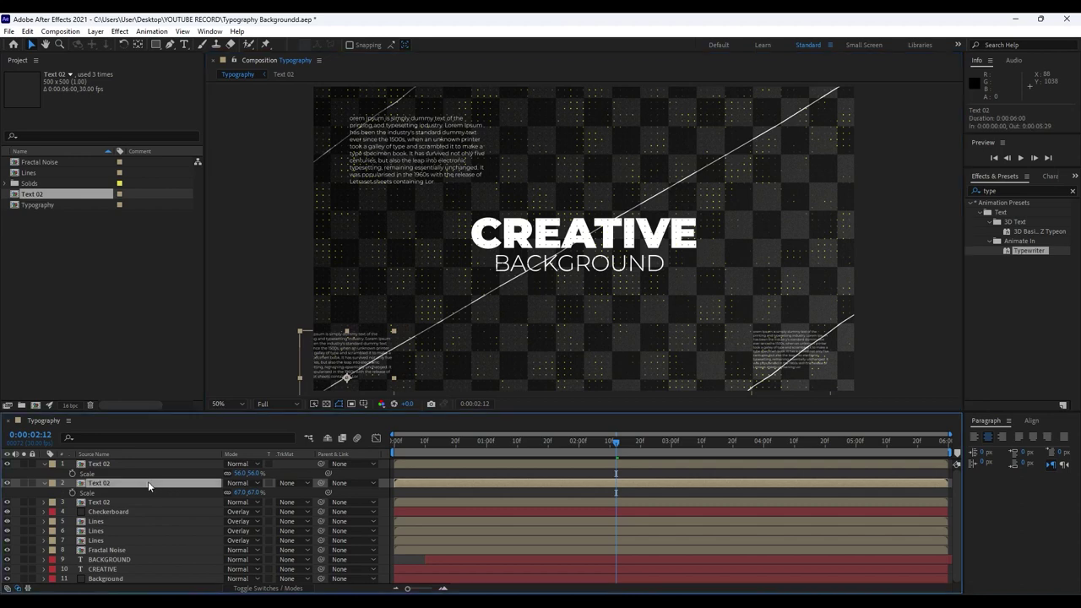
Duplicate the 67% Text 02 layer, scale the new copy to 47%, and place it in the frame's upper-right area.
key(ctrl+d)
drag(800, 143, 767, 153)
key(s)
drag(241, 491, 227, 490)
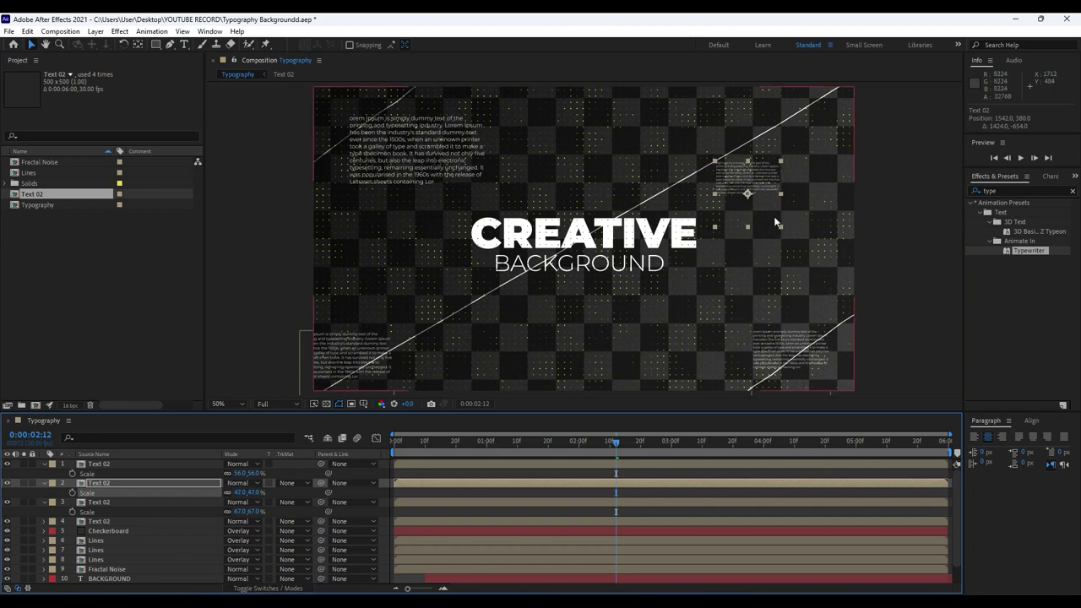
Duplicate the 47% Text 02 layer, scale the new copy to 30%, and place it below the BACKGROUND title.
key(ctrl+d)
drag(747, 181, 560, 335)
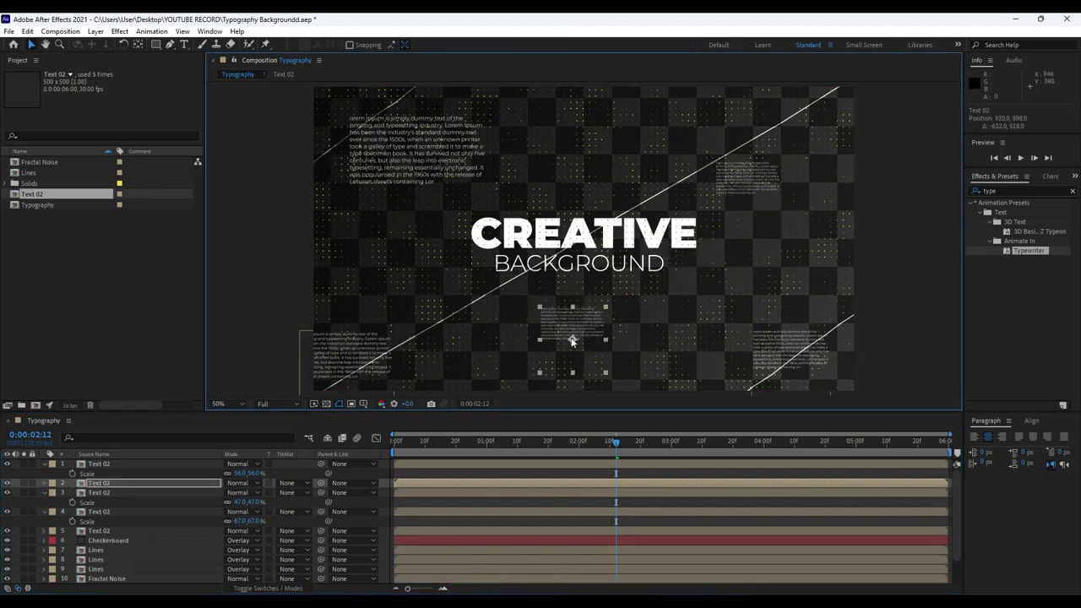
key(s)
drag(240, 492, 230, 492)
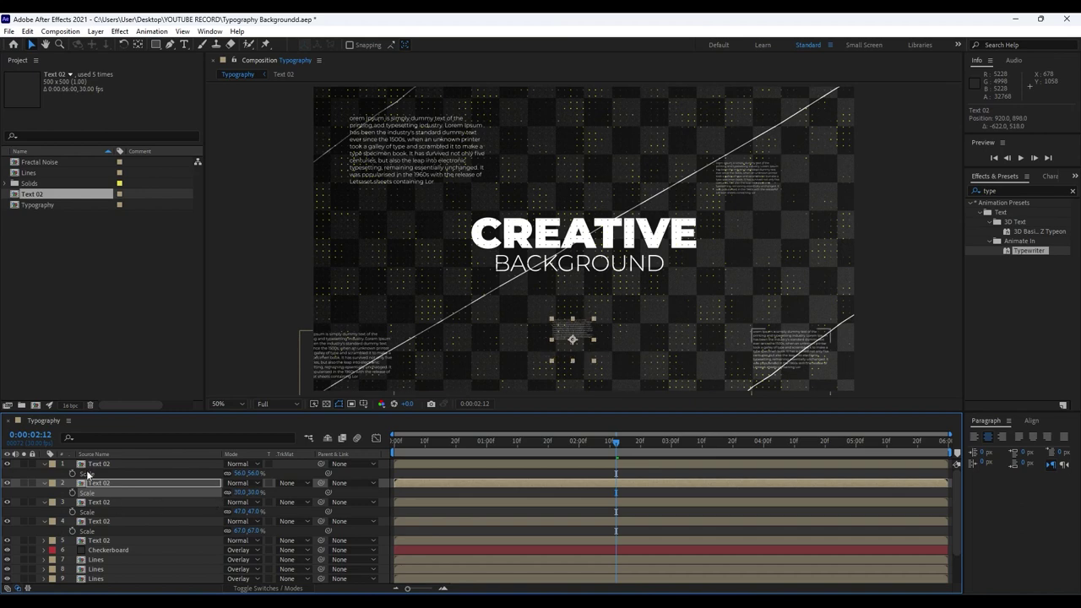
Move the original upper-left Text 02 block slightly upward and scale it to 90%.
click(410, 153)
drag(404, 168, 420, 152)
key(s)
click(242, 550)
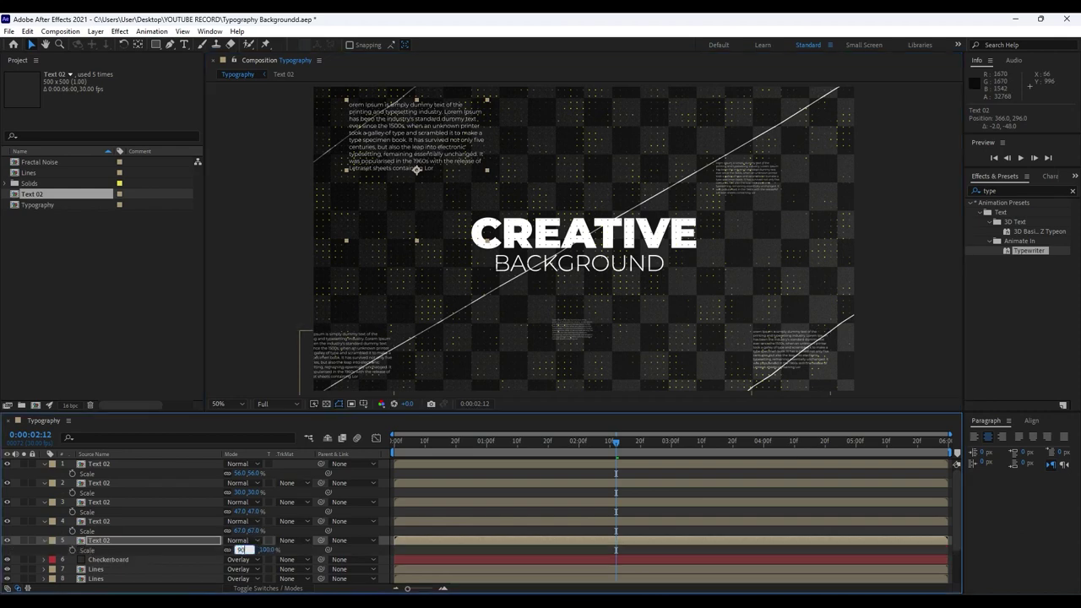
click(203, 507)
Open the Text 02 composition and center-align its Lorem Ipsum paragraph.
click(121, 522)
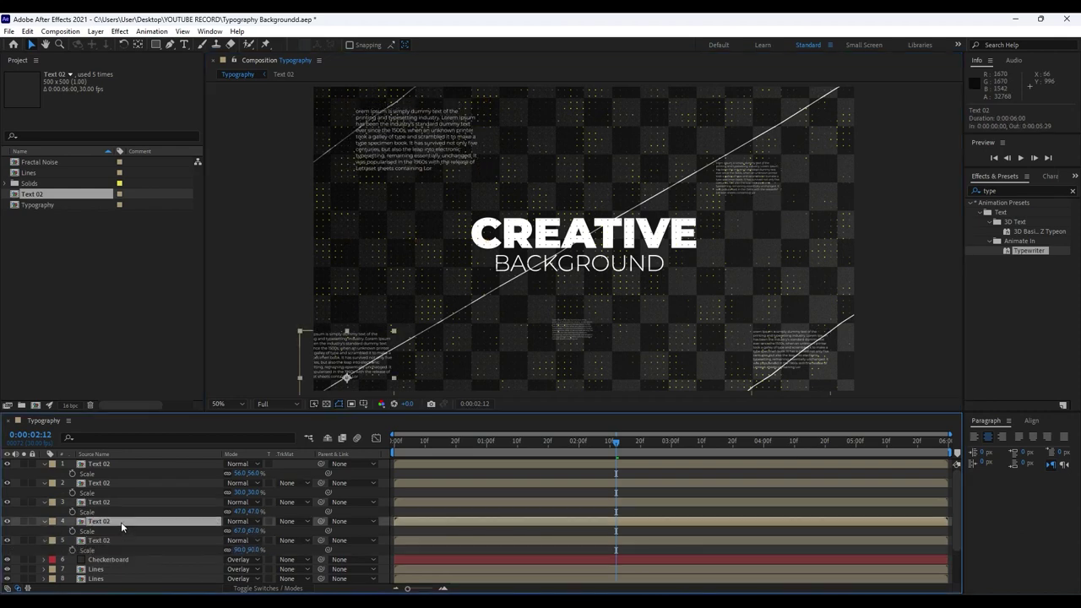
double_click(110, 465)
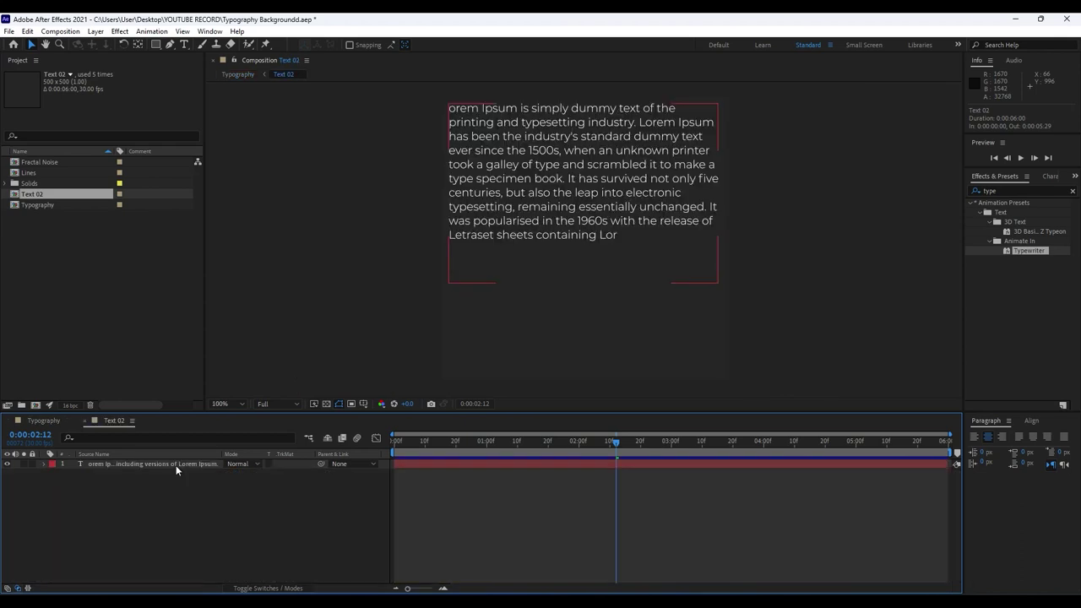
double_click(176, 467)
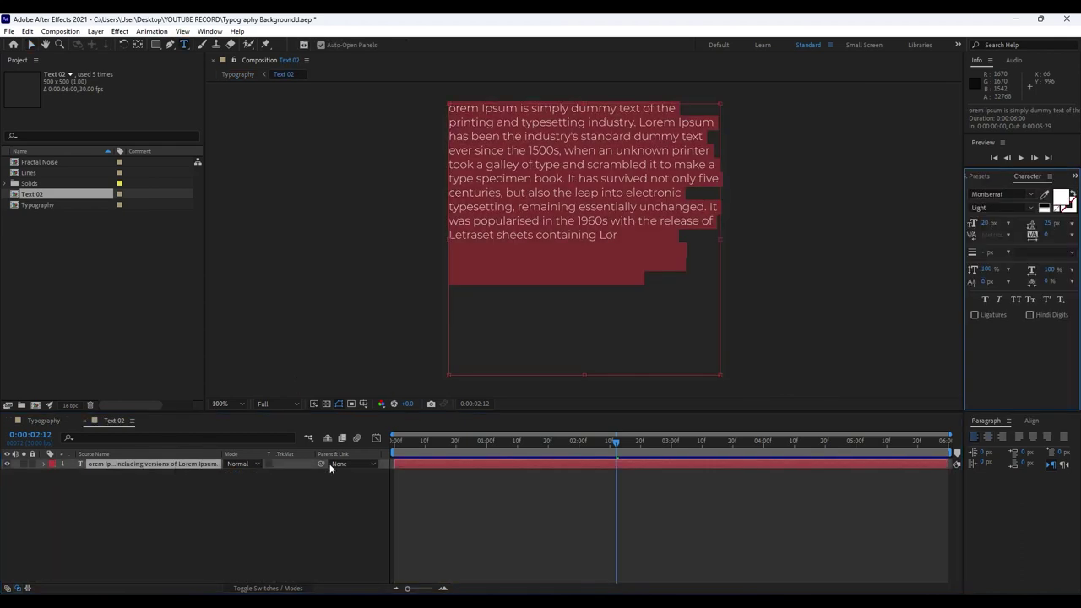
click(988, 437)
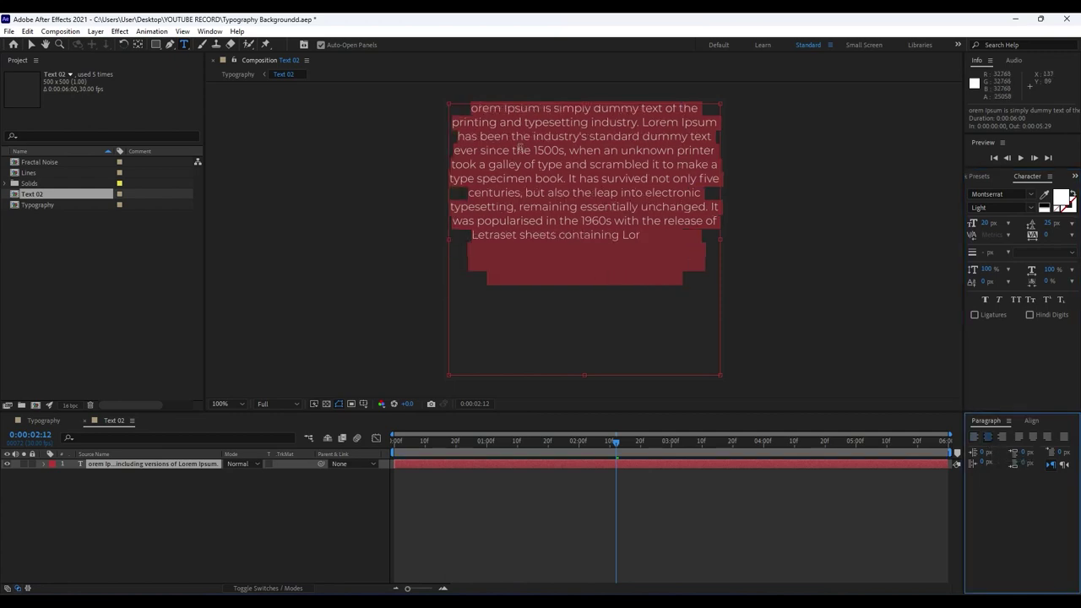
key(Escape)
At 0:00:03:11 in the Typography composition, reposition the lower-left, upper-left and upper-right text blocks around the title.
click(44, 420)
drag(455, 440, 662, 440)
drag(513, 440, 705, 440)
key(v)
drag(342, 363, 371, 342)
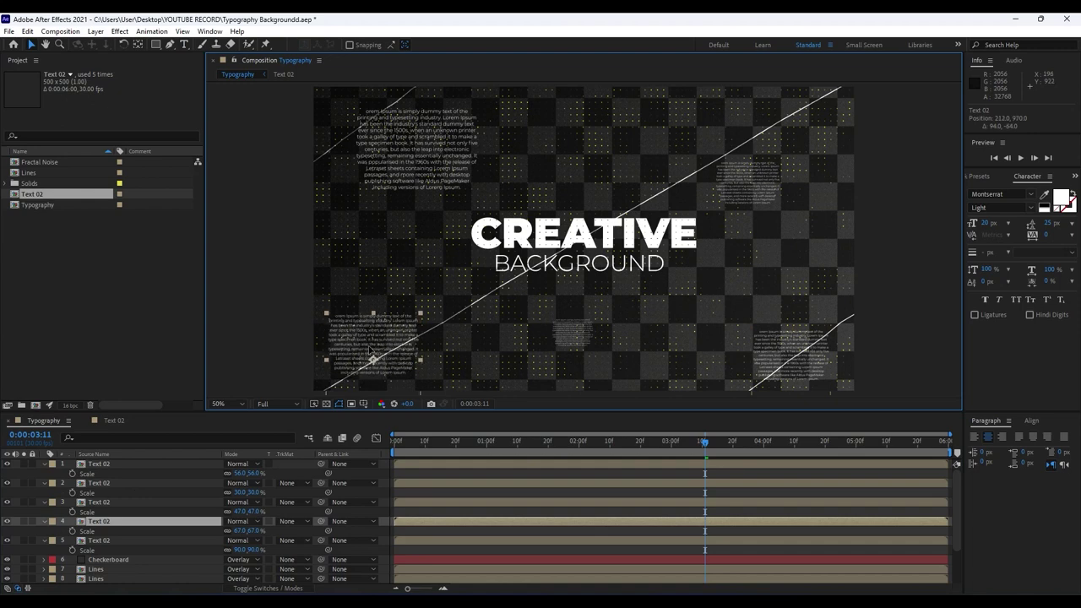
drag(413, 150, 431, 137)
drag(742, 196, 731, 180)
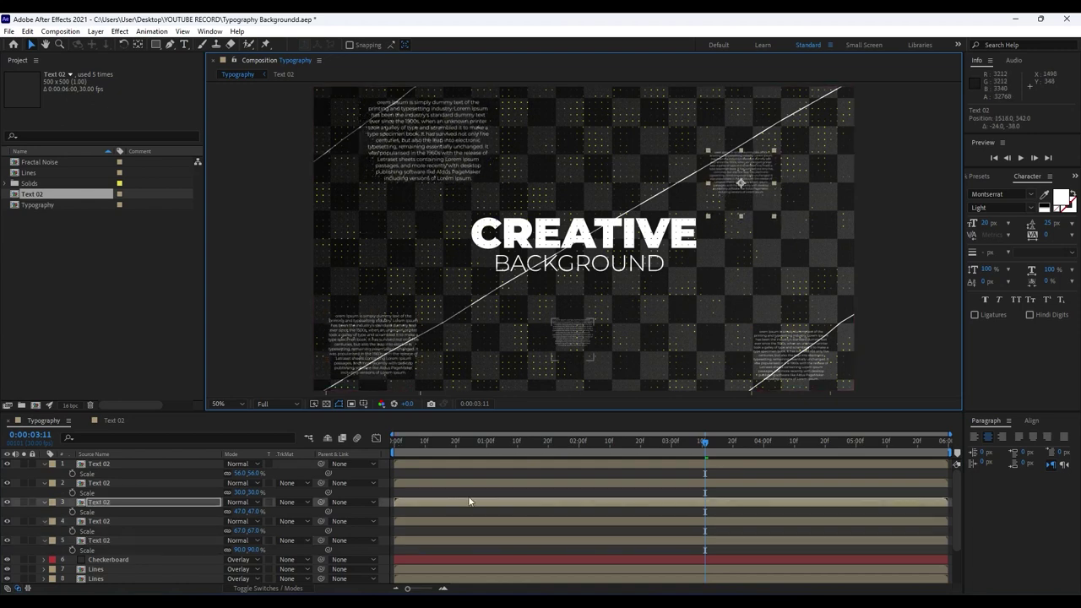
Stagger the start times of the five Text 02 layers, with the 30% copy starting at 0:00:01:14.
click(408, 590)
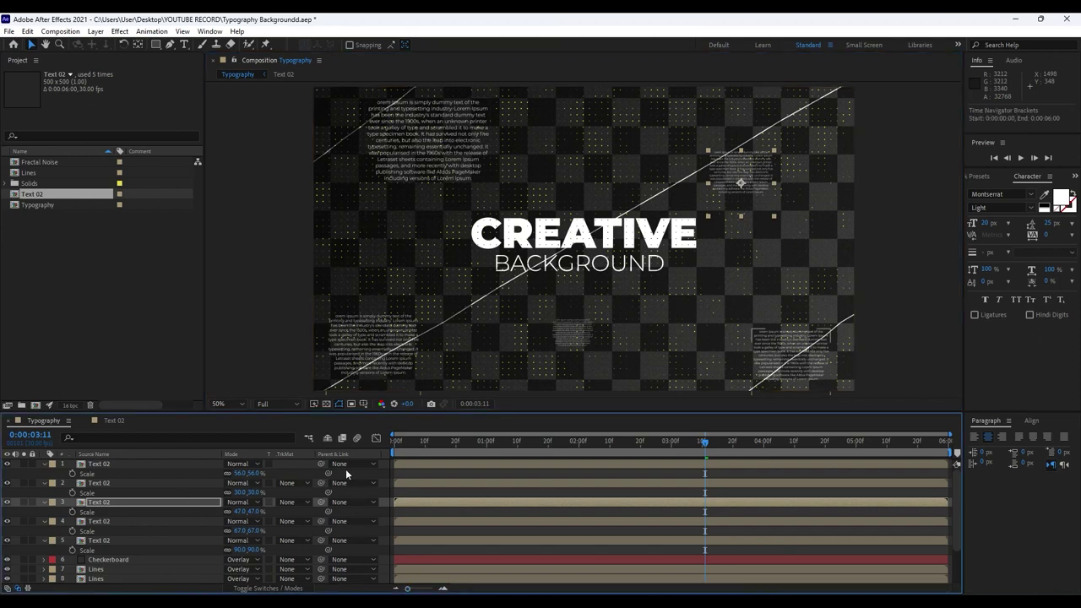
drag(418, 462, 541, 462)
drag(451, 480, 611, 502)
drag(474, 520, 553, 522)
drag(448, 541, 694, 540)
drag(578, 502, 557, 479)
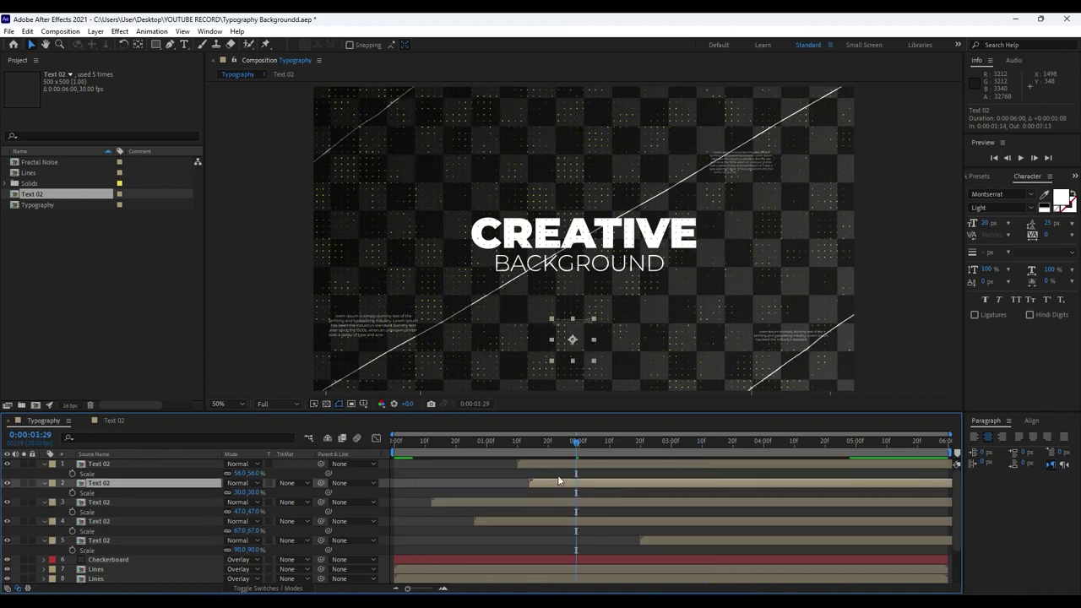
Start the 90% Text 02 layer at about 21 frames and the 47% layer at about 18 frames, and preview the animation.
drag(659, 543, 477, 544)
drag(502, 502, 658, 509)
key(space)
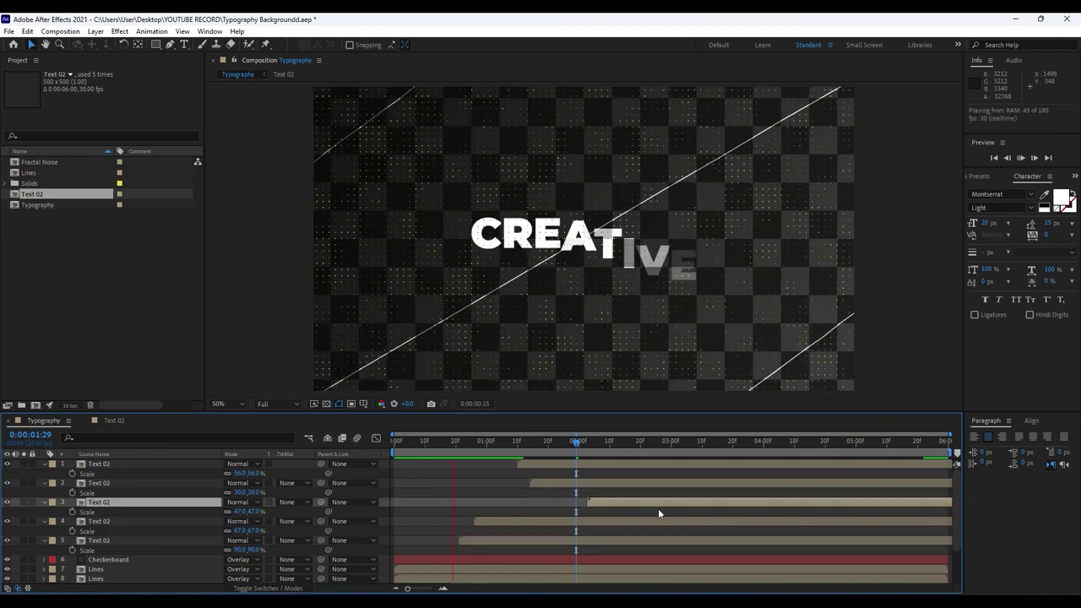
click(511, 453)
drag(610, 501, 469, 498)
key(space)
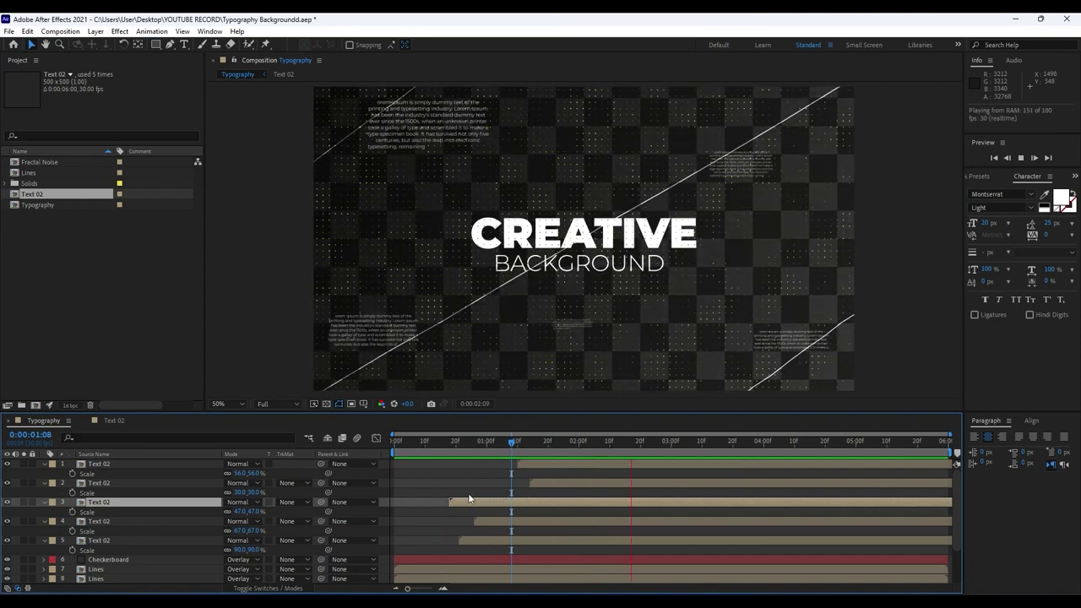
Collapse the expanded Scale properties of the five Text 02 layers, with the current time at 0:00:01:16.
drag(475, 442, 535, 442)
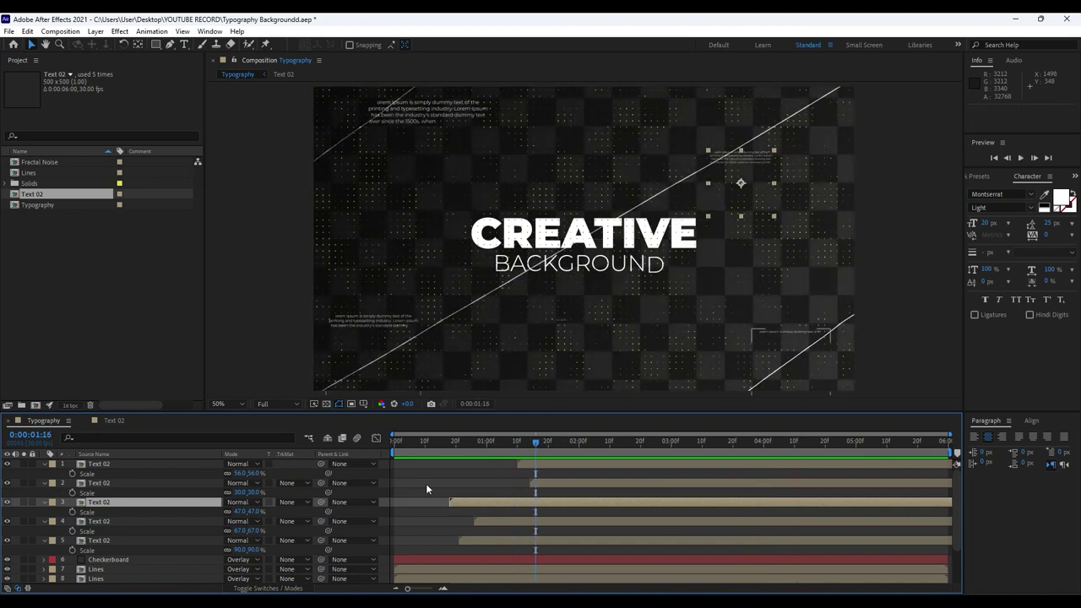
click(45, 464)
click(43, 475)
click(44, 485)
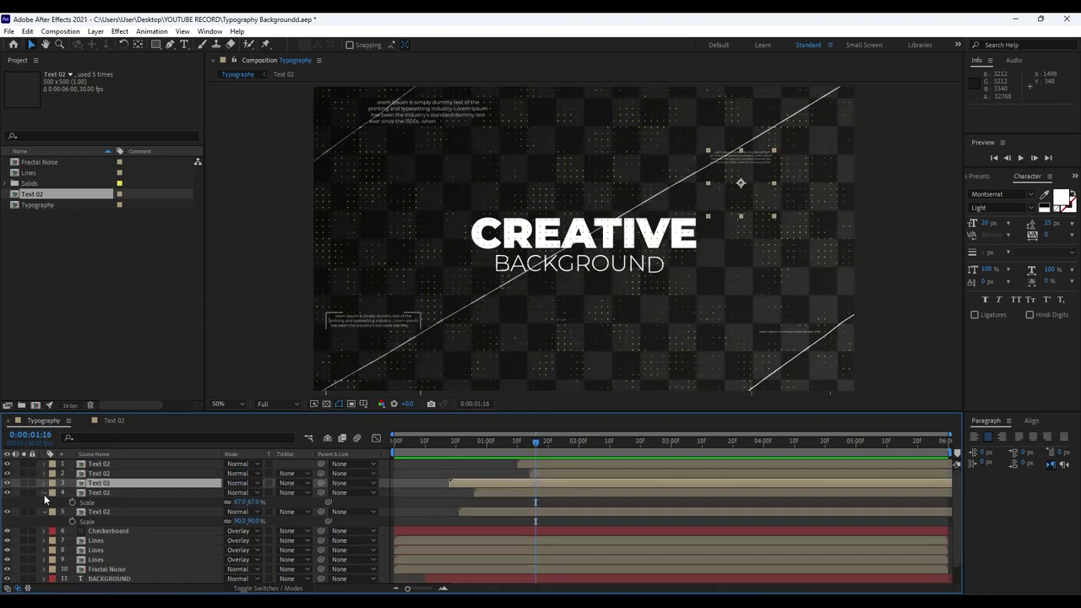
click(44, 494)
click(45, 500)
Pre-compose the five Text 02 layers as "Text 02 + Elements", moving all attributes into the new composition.
click(101, 501)
shift+click(105, 465)
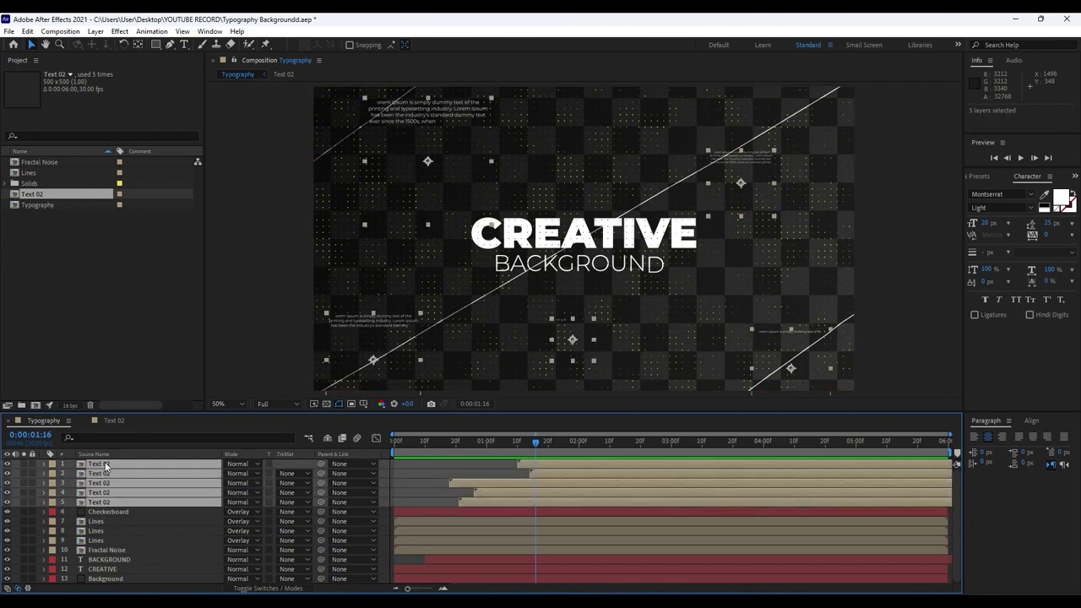
right_click(130, 490)
click(196, 426)
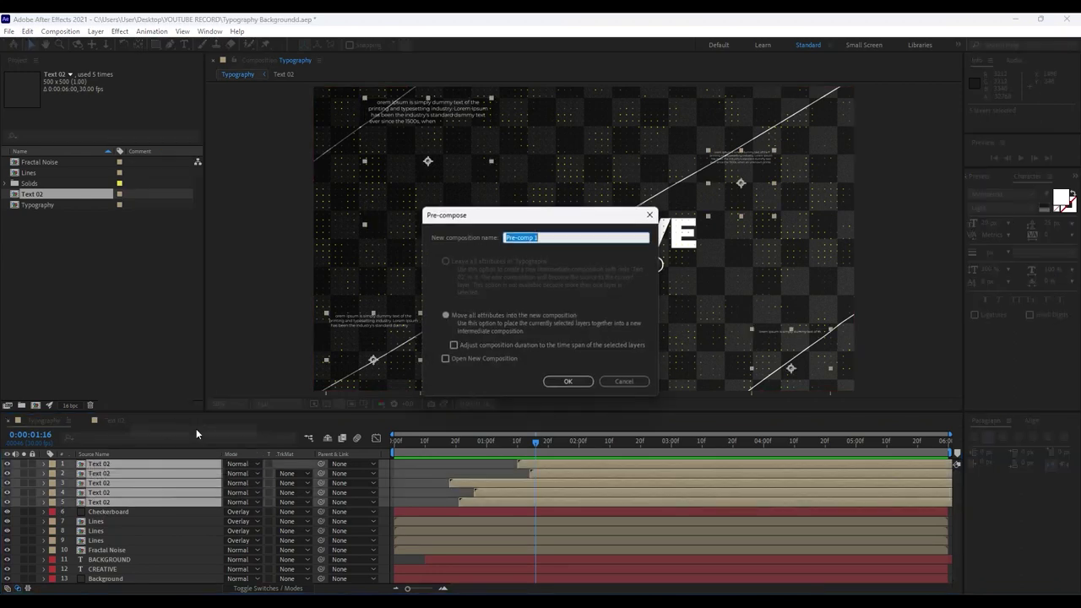
click(446, 316)
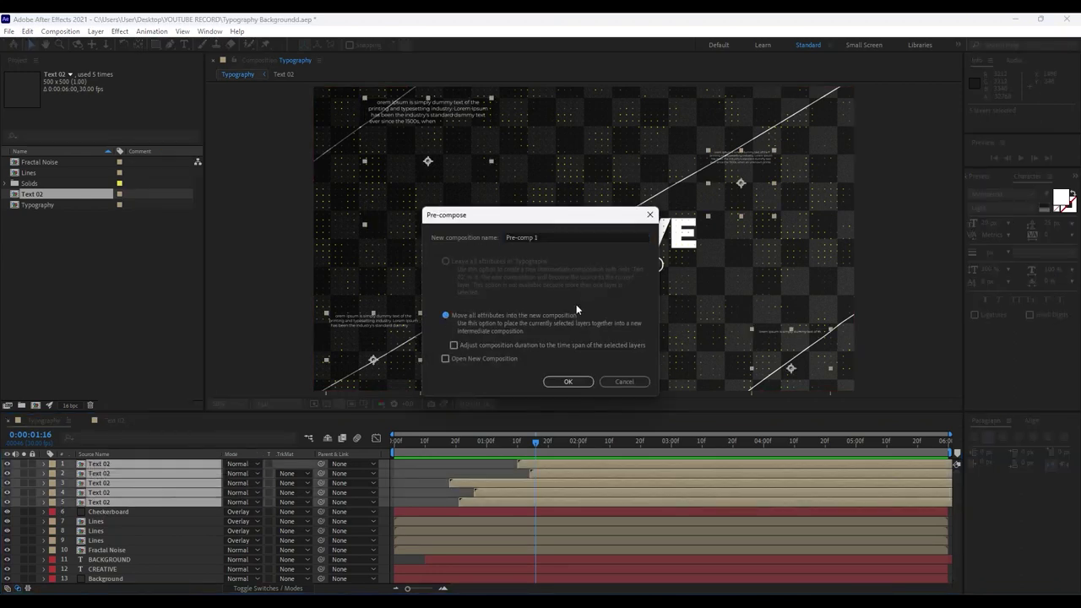
click(557, 237)
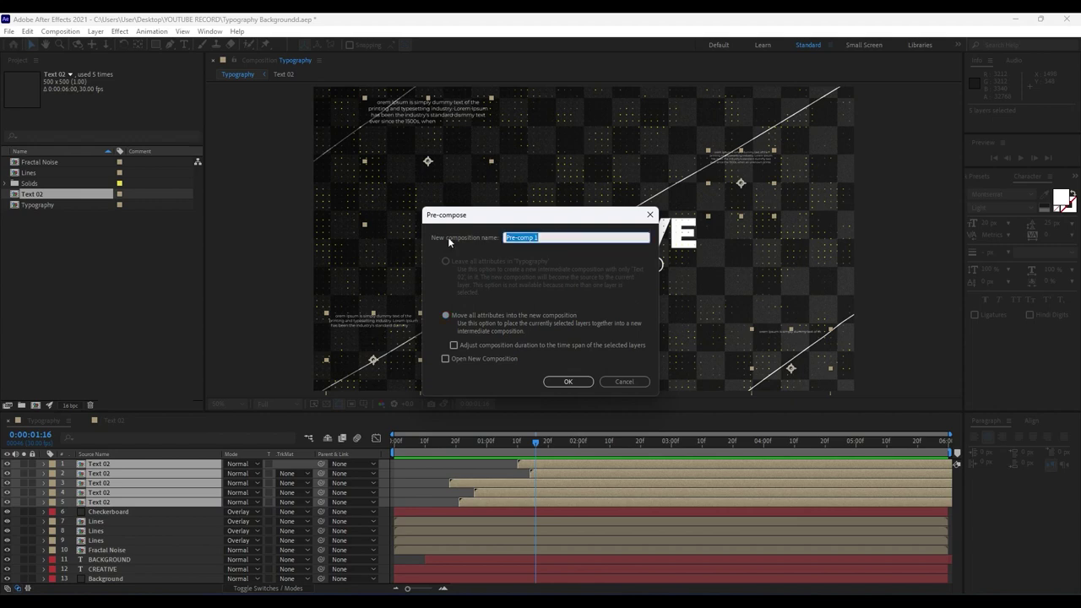
text(Text 02 + Elements)
key(Return)
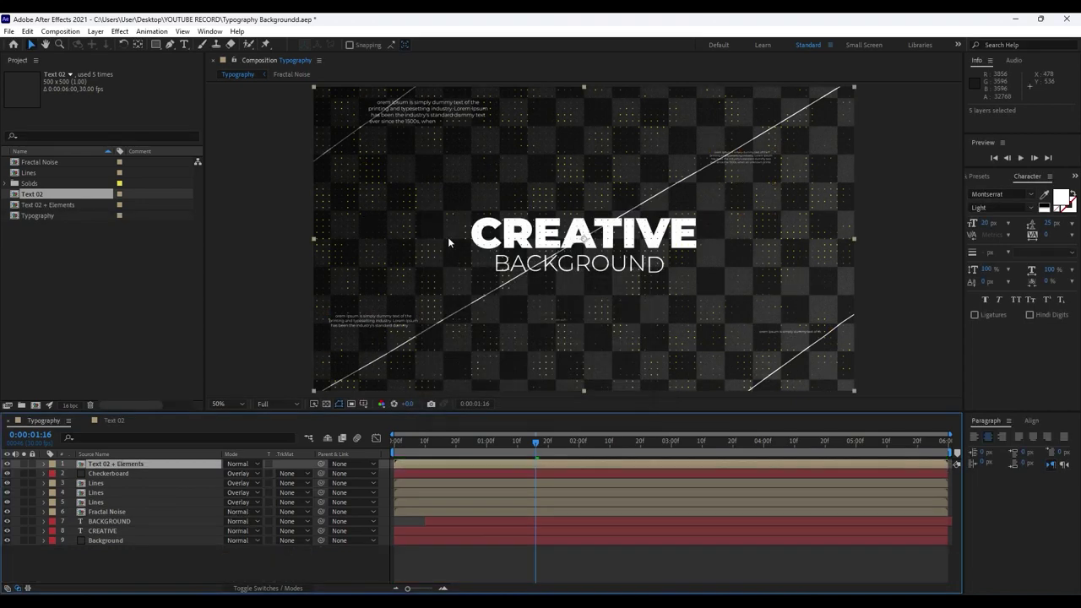
click(237, 463)
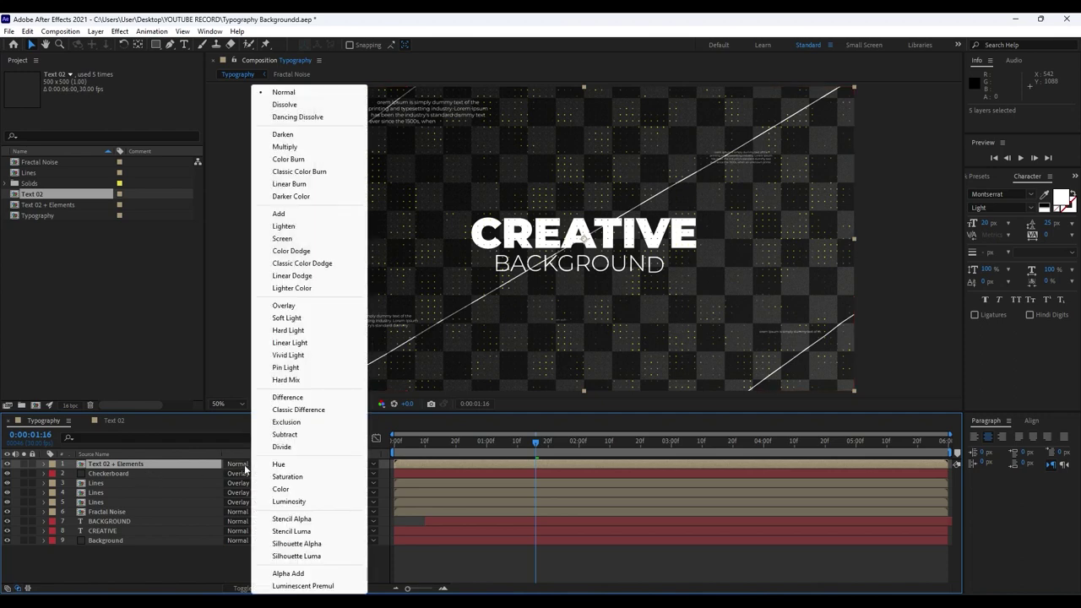
click(140, 548)
click(152, 546)
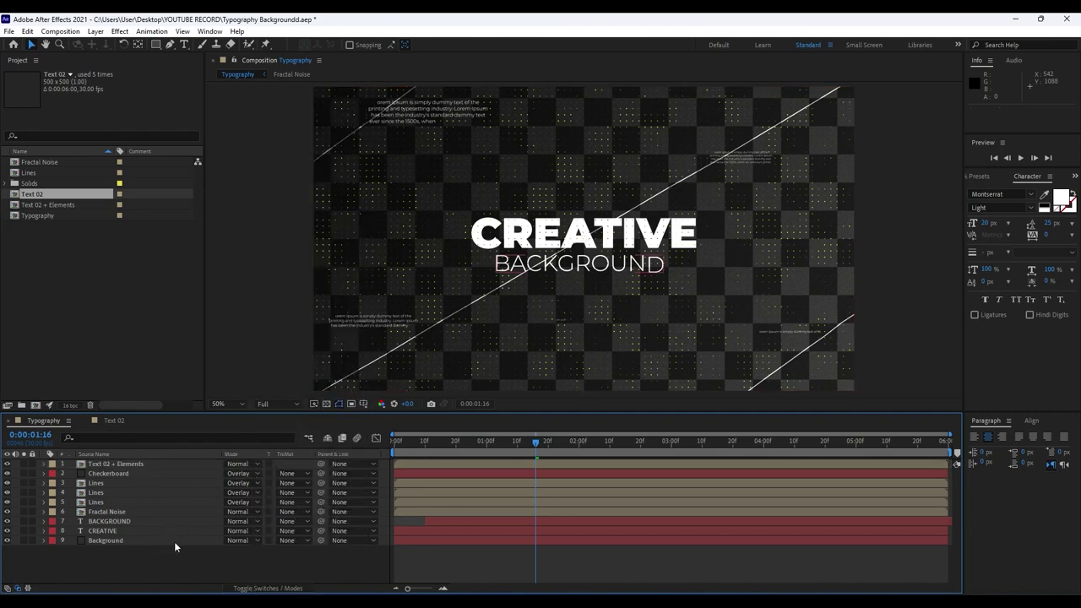
click(18, 589)
click(18, 589)
Set the Text 02 + Elements layer's blending mode to Soft Light, duplicate the layer, and preview the animation.
click(233, 463)
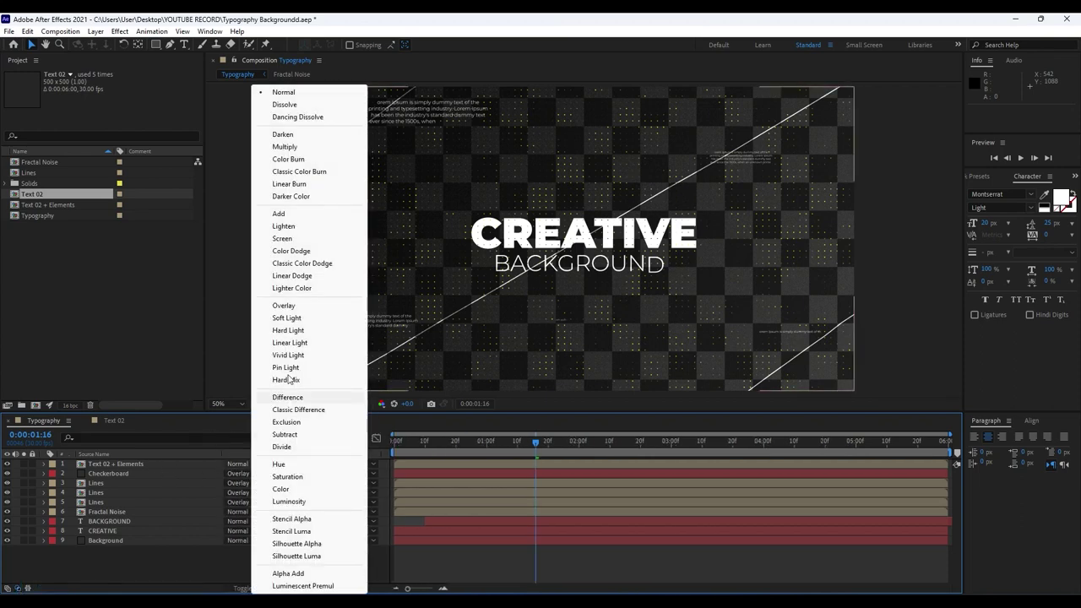
click(310, 322)
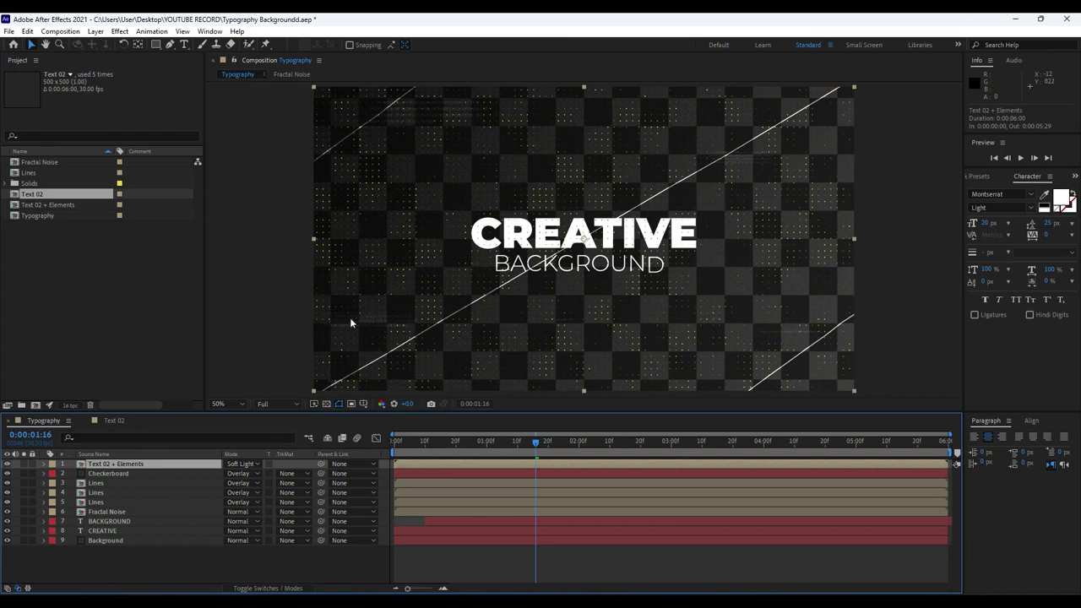
key(ctrl+d)
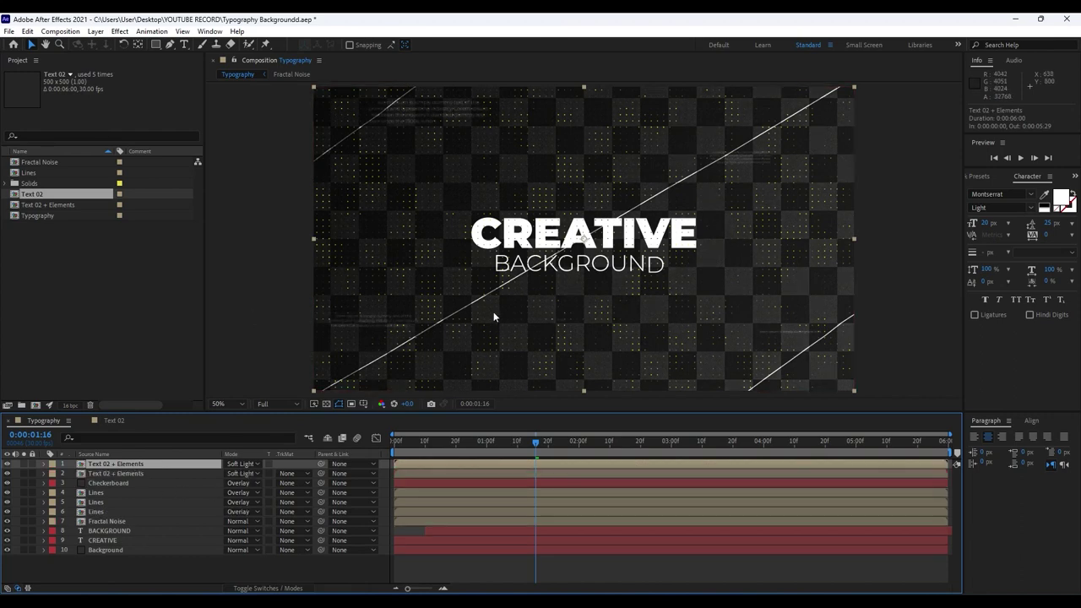
key(space)
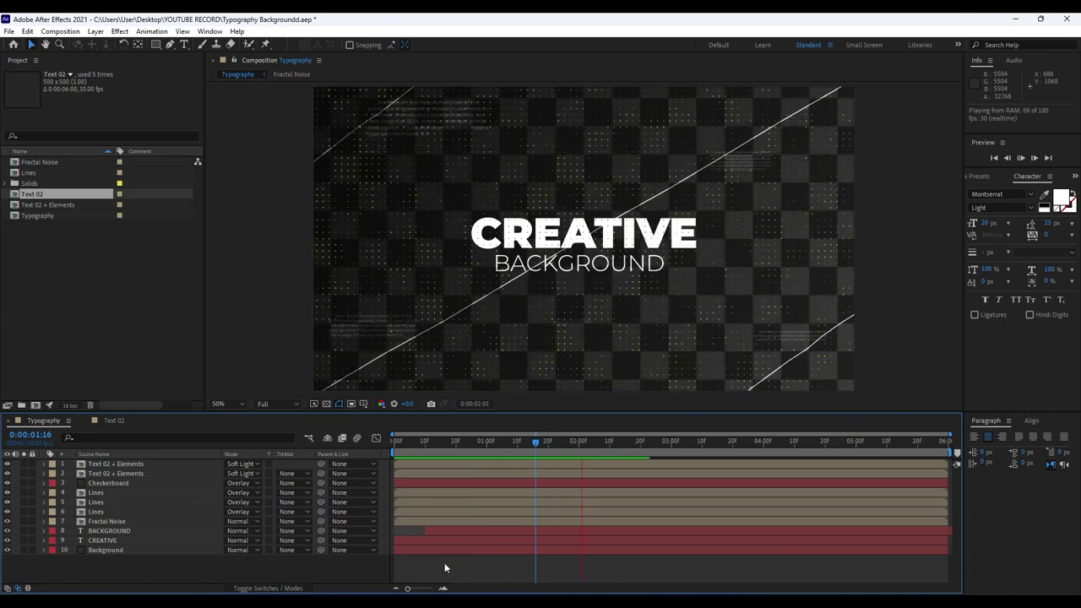
drag(440, 445, 699, 445)
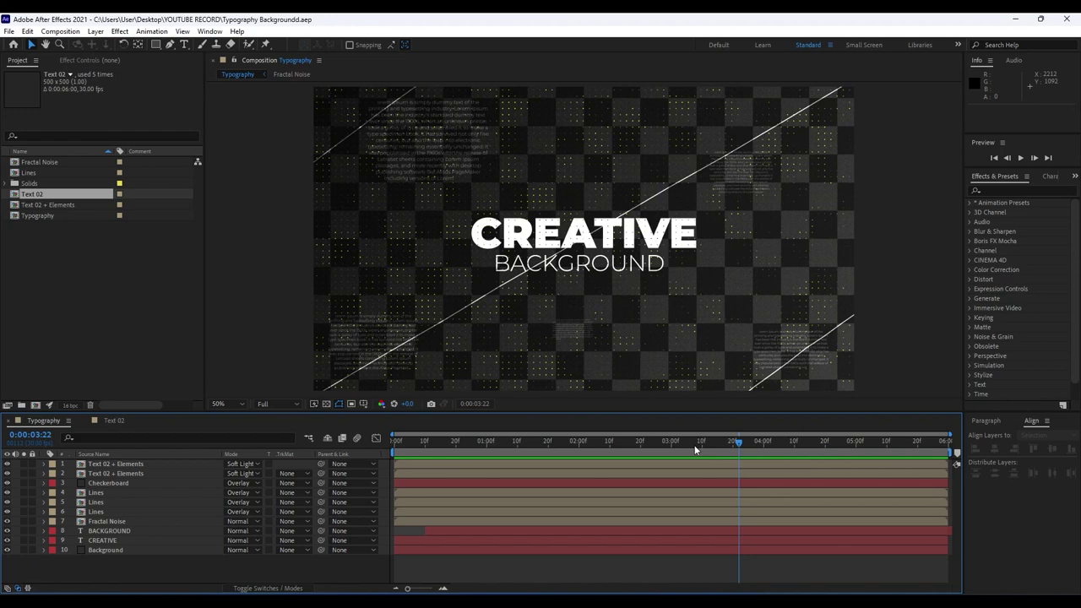
Create a 300 x 300 px solid layer named Numbers in the Typography composition.
right_click(191, 566)
mouse_move(244, 434)
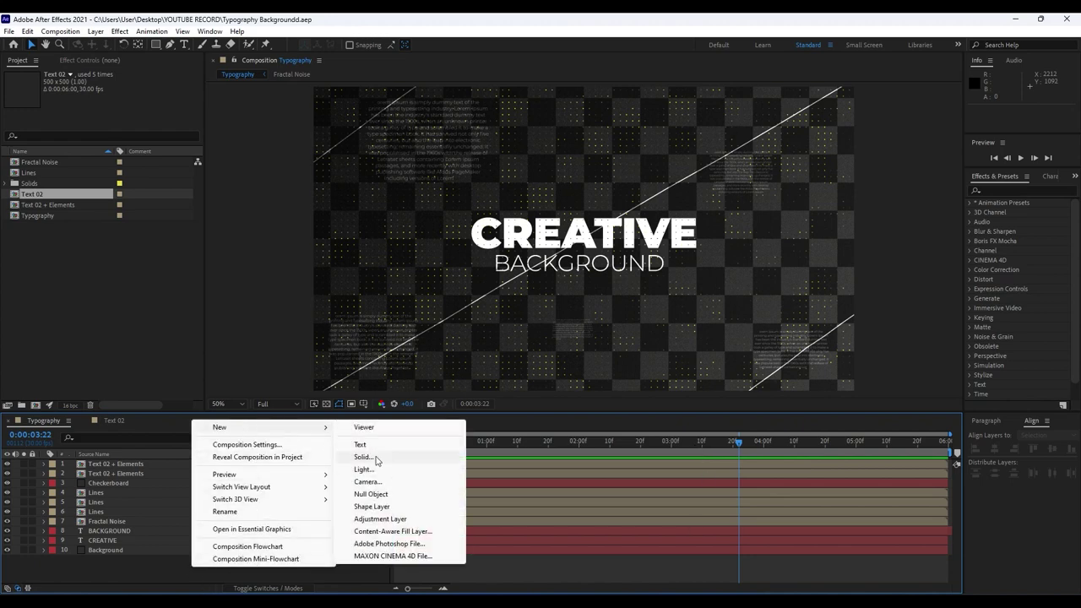
click(377, 460)
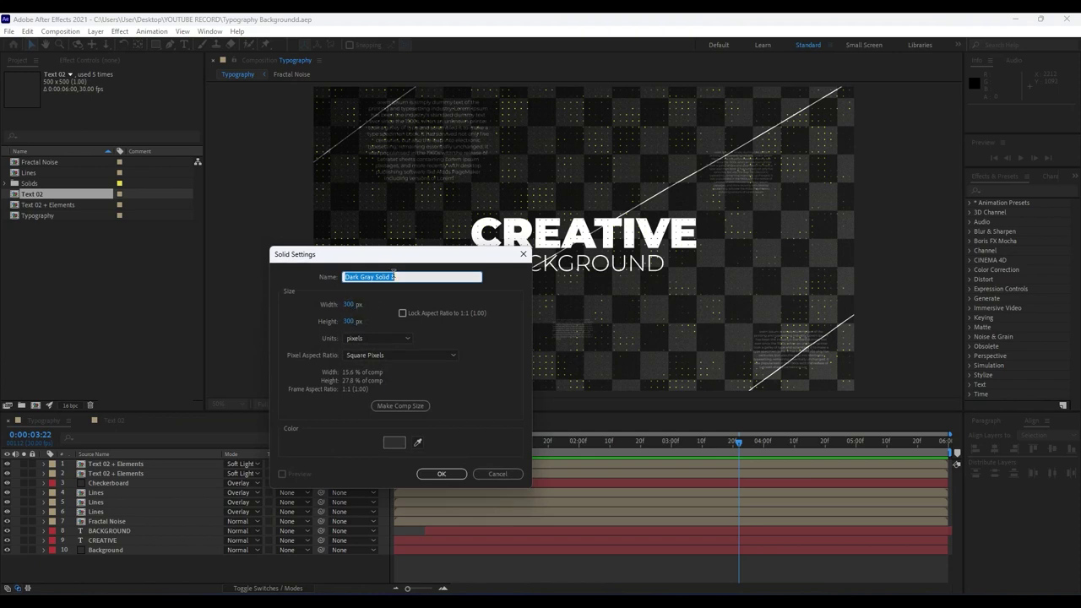
text(Numbers)
key(Return)
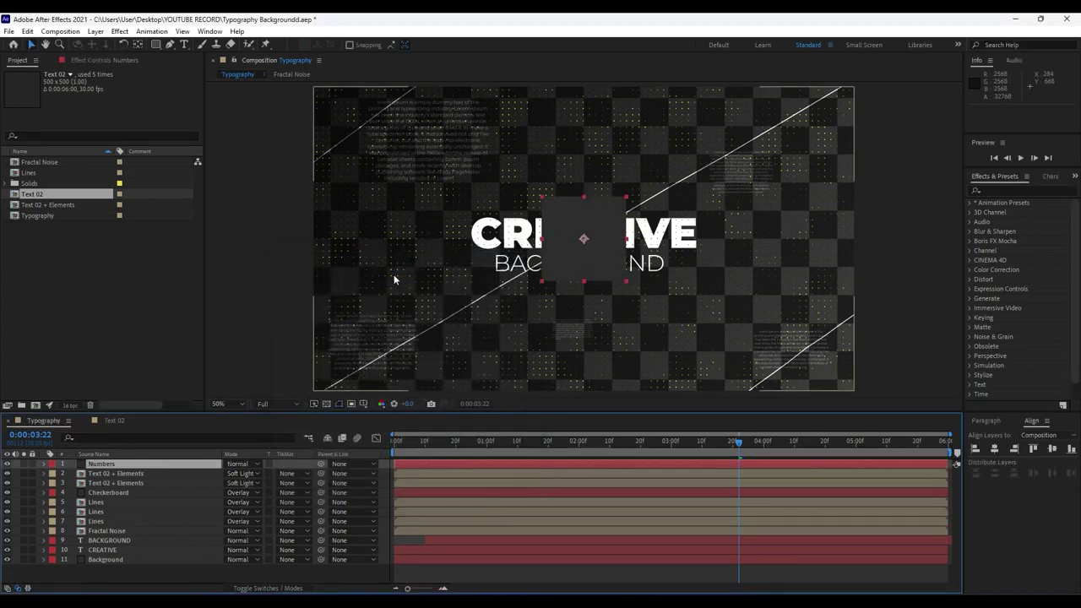
Find the Numbers effect and apply it to the Numbers layer with its default font options.
click(1023, 194)
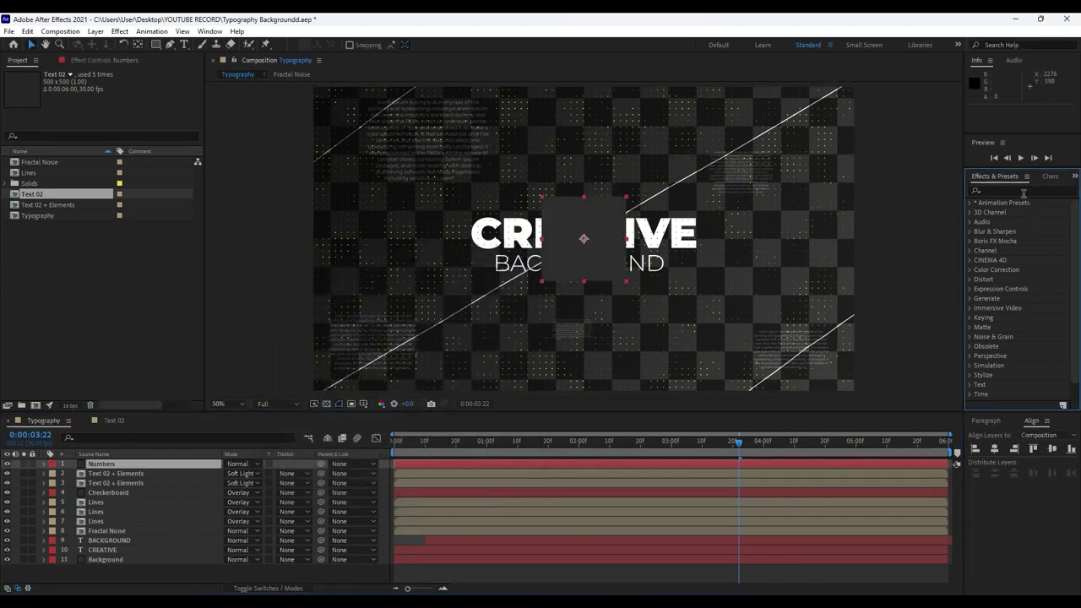
click(1029, 189)
text(n)
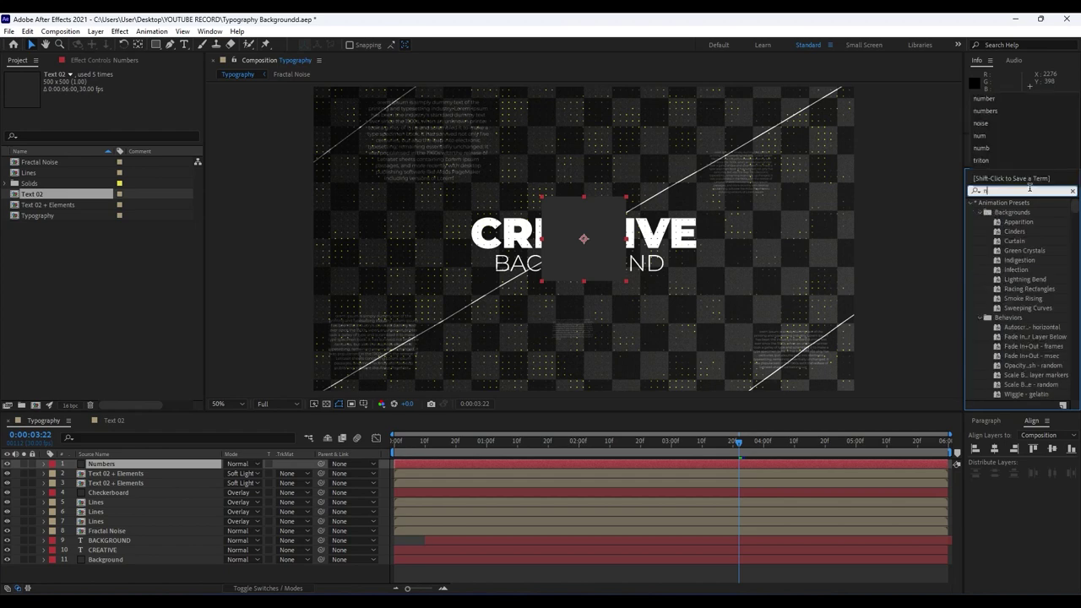
text(umber)
drag(996, 251, 137, 464)
click(566, 345)
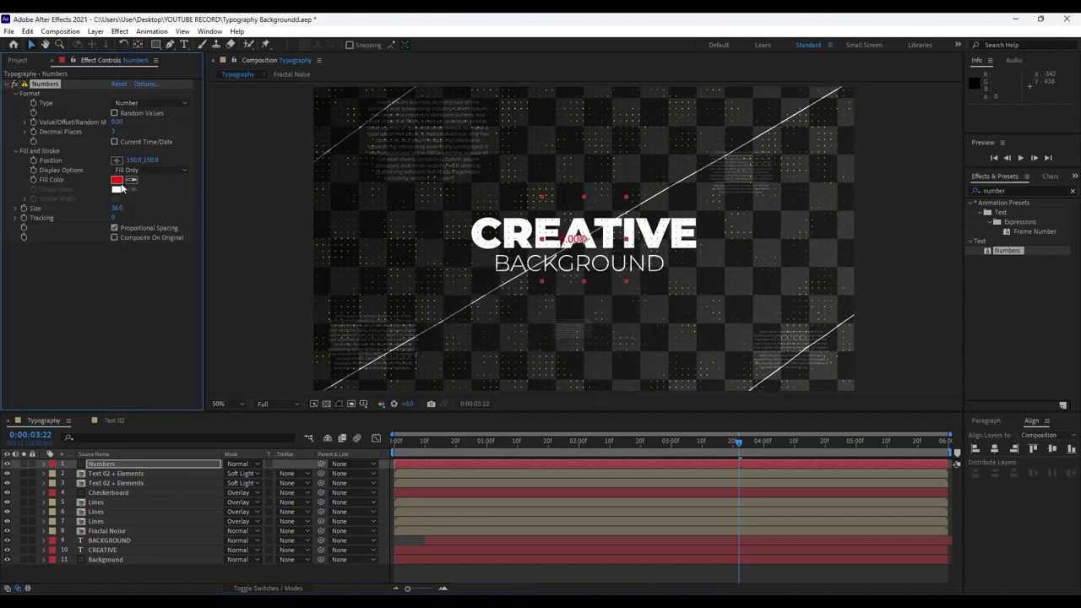
Set the number's fill color to white (FFFFFF) and move the layer above the CREATIVE title to 952, 310.
click(116, 179)
drag(69, 329, 39, 286)
click(285, 288)
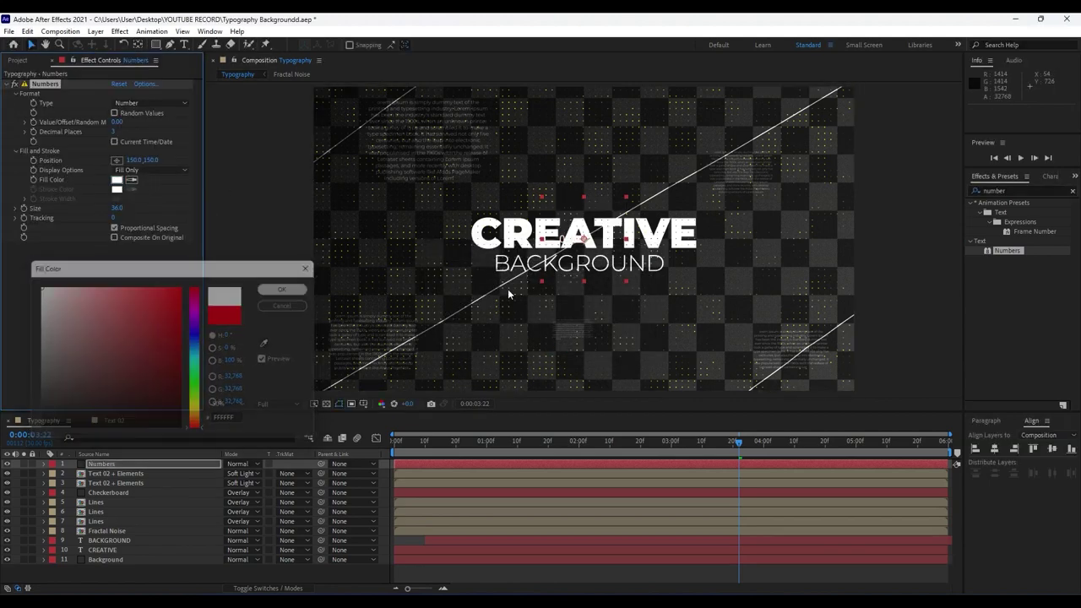
drag(556, 200, 562, 157)
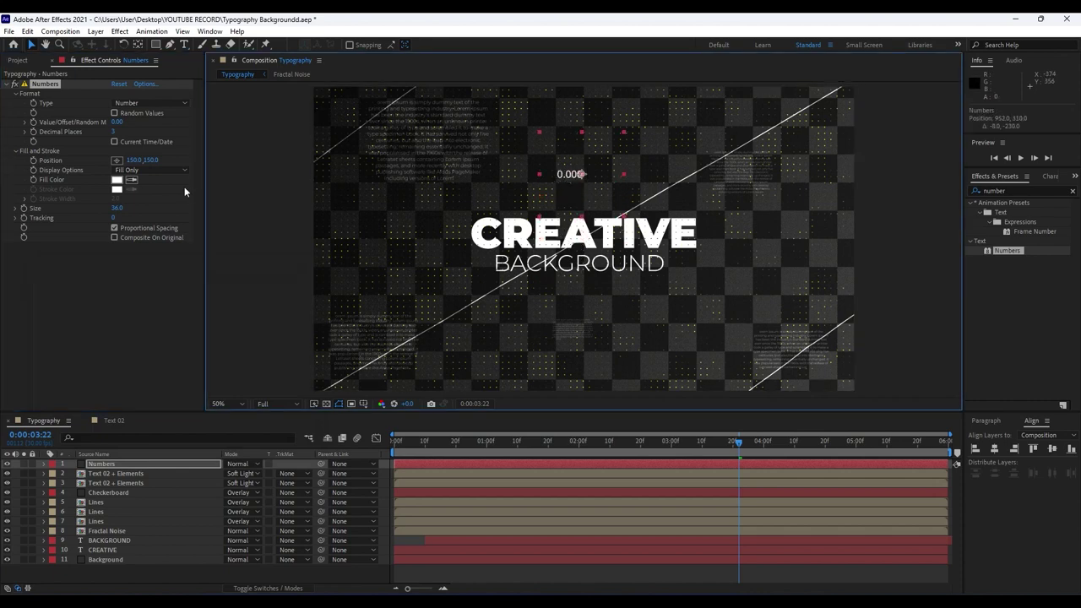
Set the Numbers effect's Decimal Places to 2.
click(116, 132)
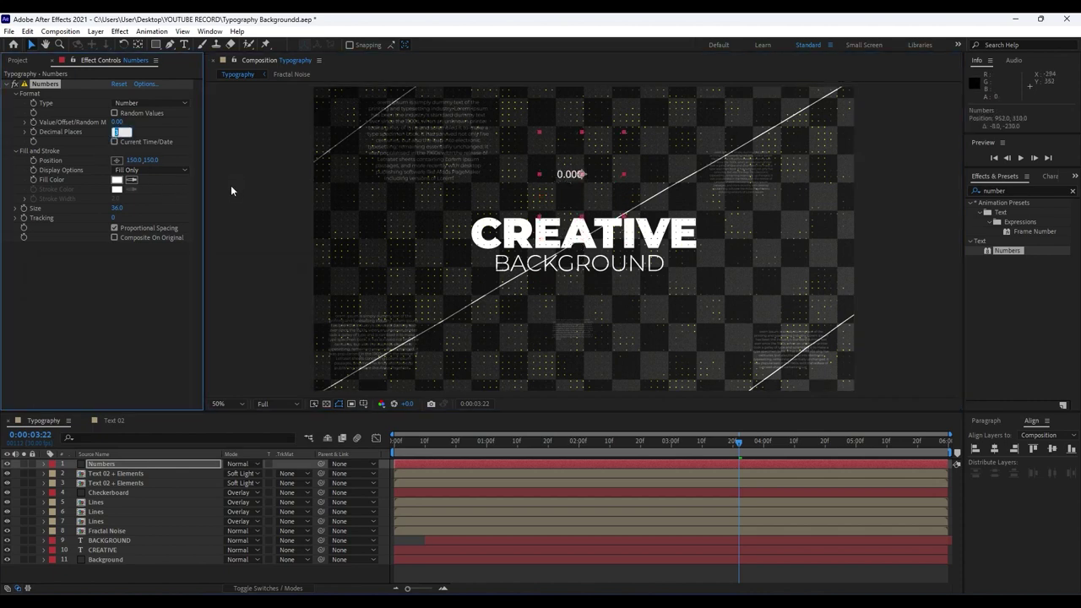
text(2)
click(88, 275)
Keyframe Value/Offset/Random Max from -160 at 0:00:00:00 to 260 at 0:00:05:29, and preview the counting number.
click(395, 448)
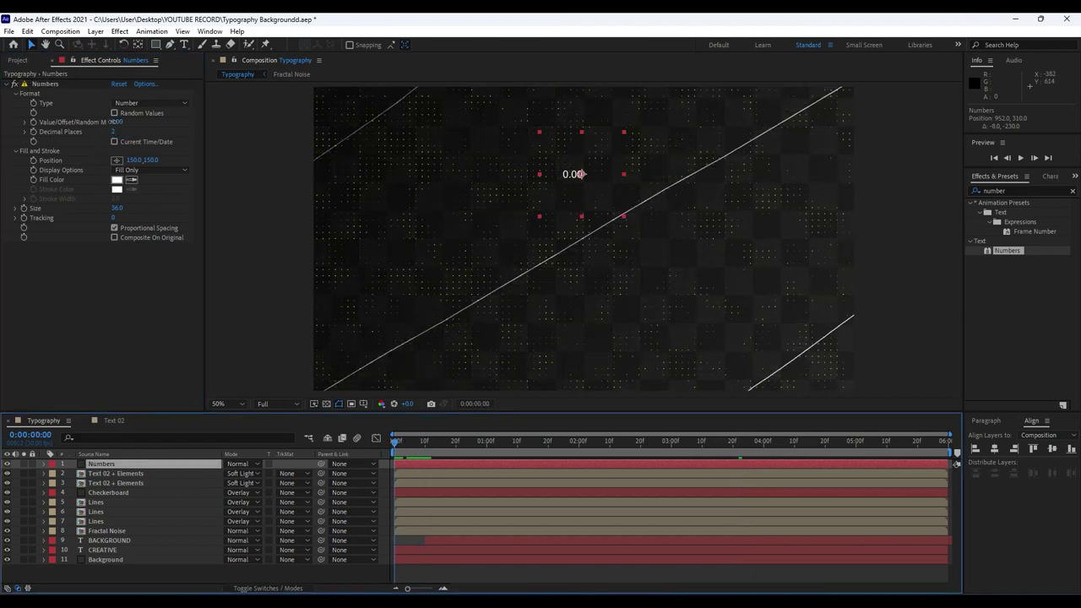
drag(115, 122, 106, 122)
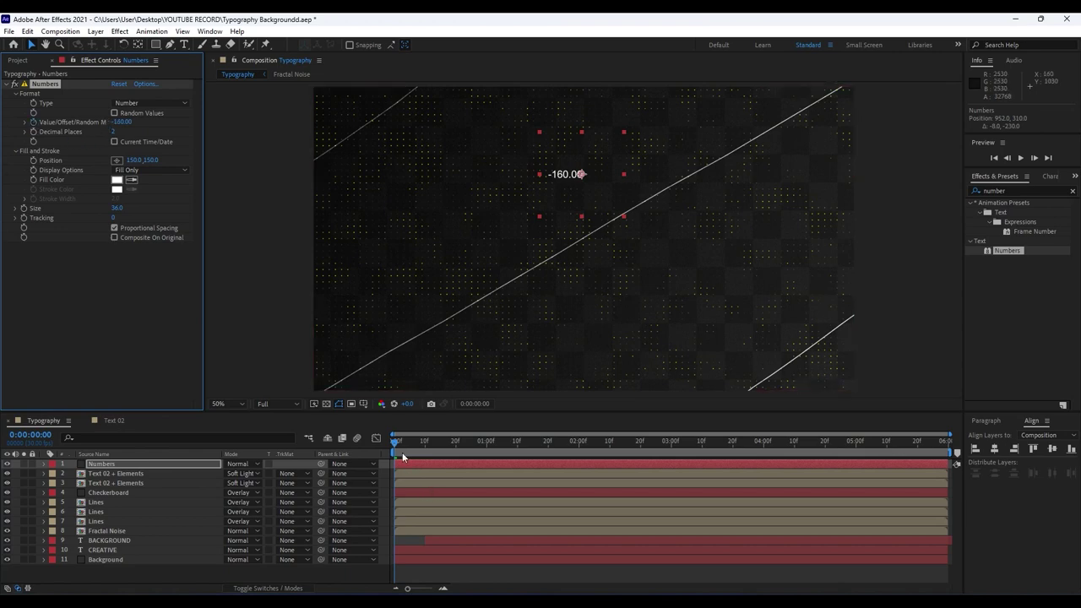
drag(396, 448, 947, 442)
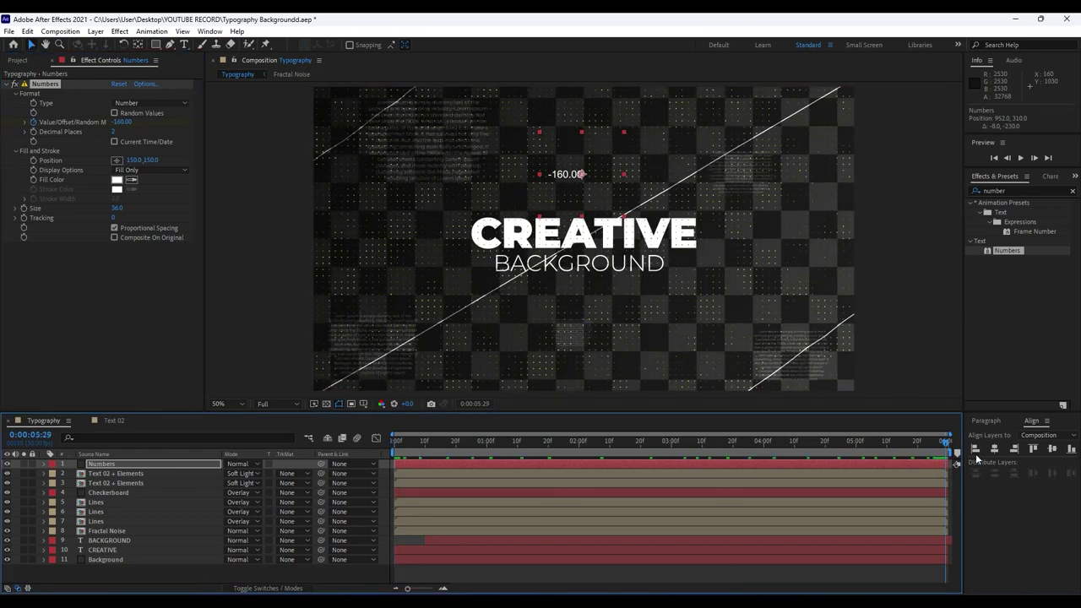
drag(126, 123, 136, 125)
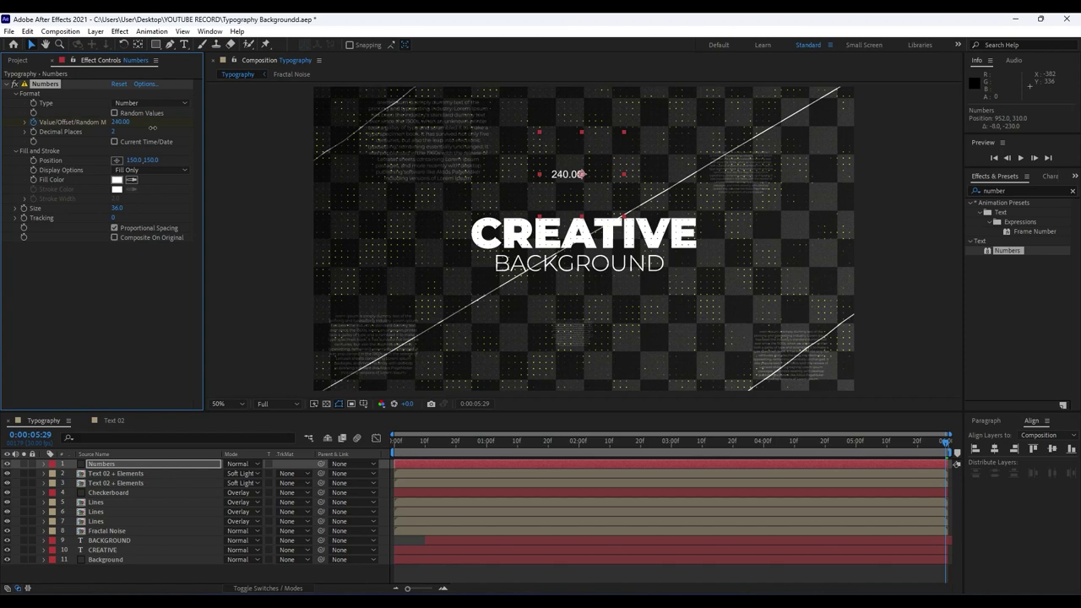
click(194, 582)
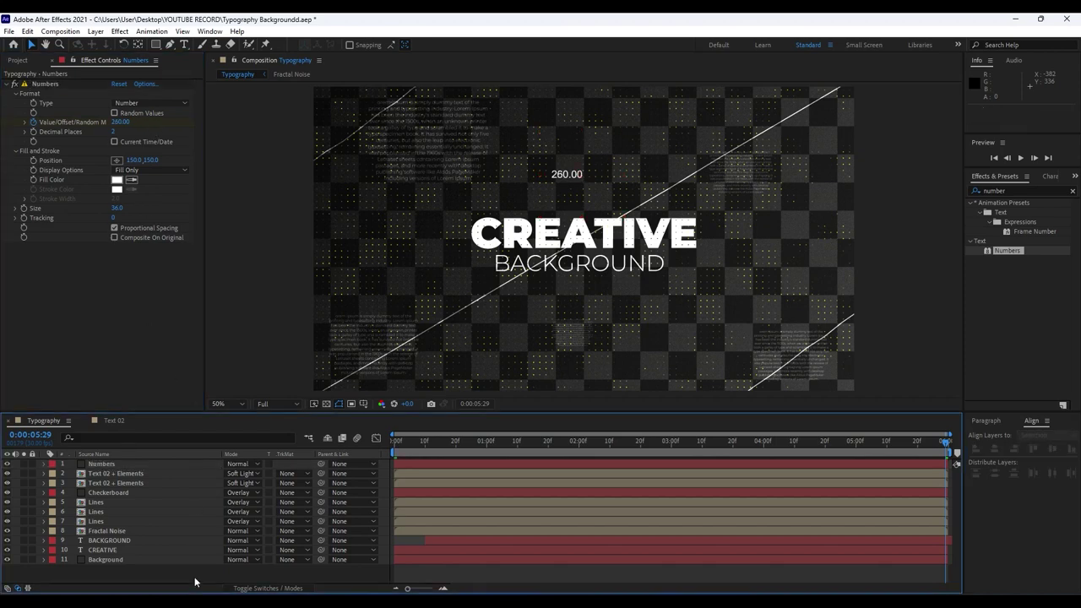
key(space)
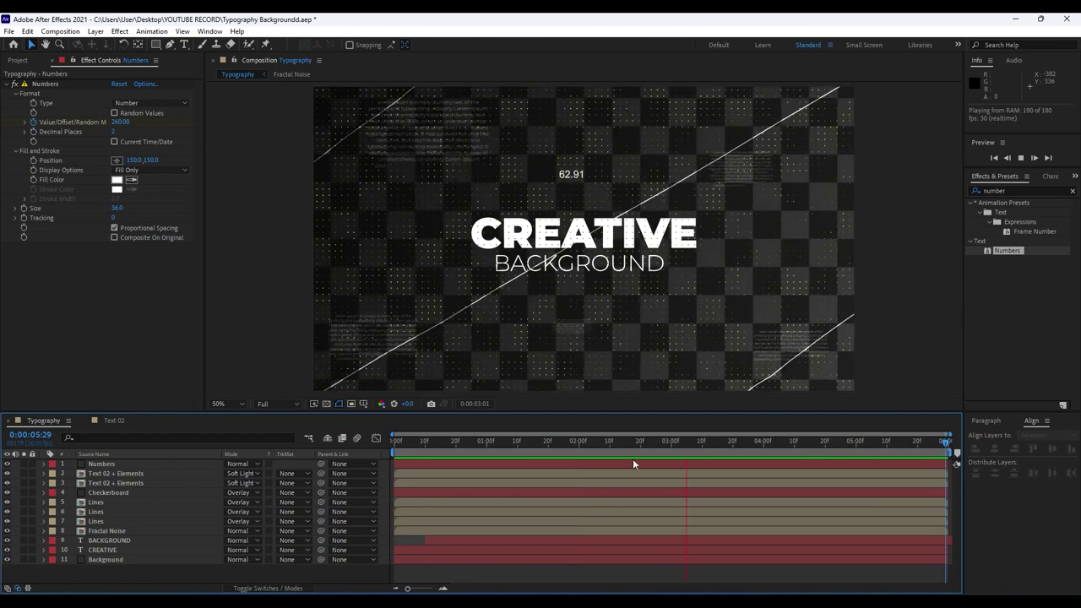
click(659, 447)
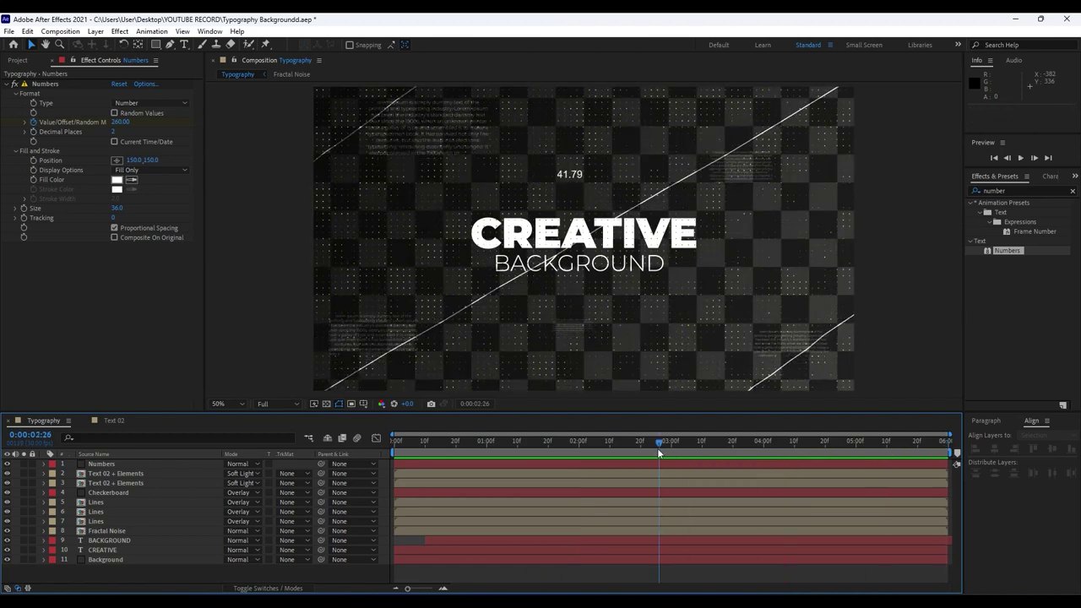
Duplicate the Numbers layer at 0:00:02:26 and place the copy left of the title at 262, 646 with size 28.
click(131, 464)
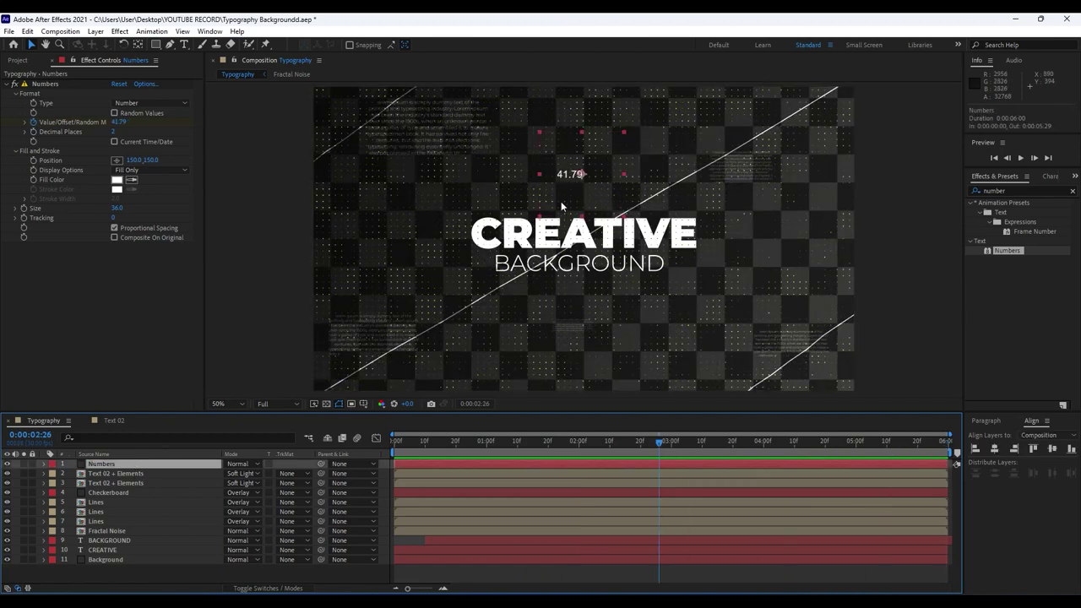
key(ctrl+d)
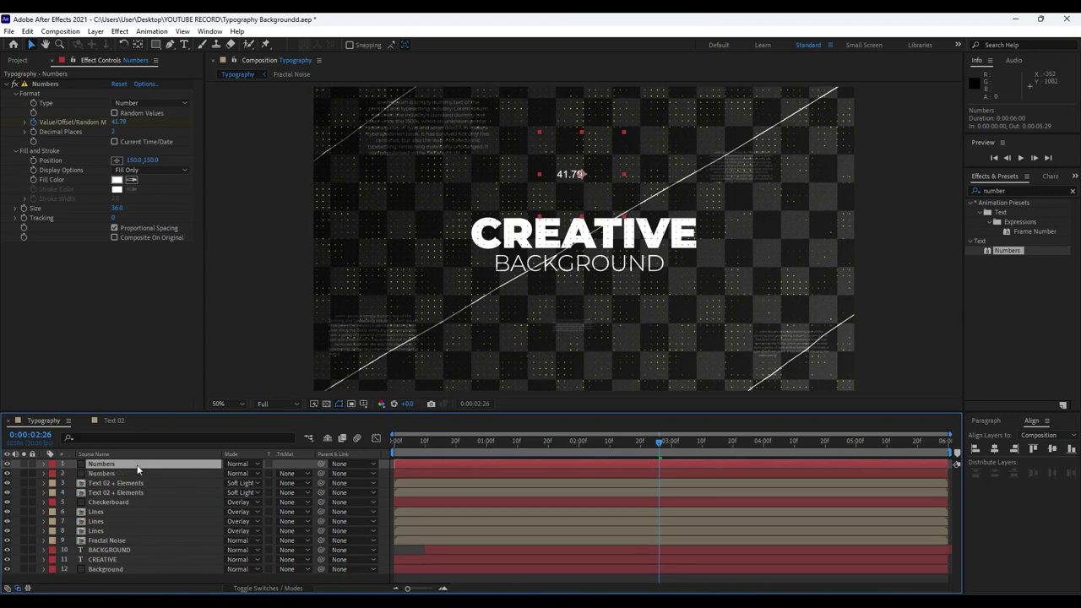
drag(579, 175, 384, 270)
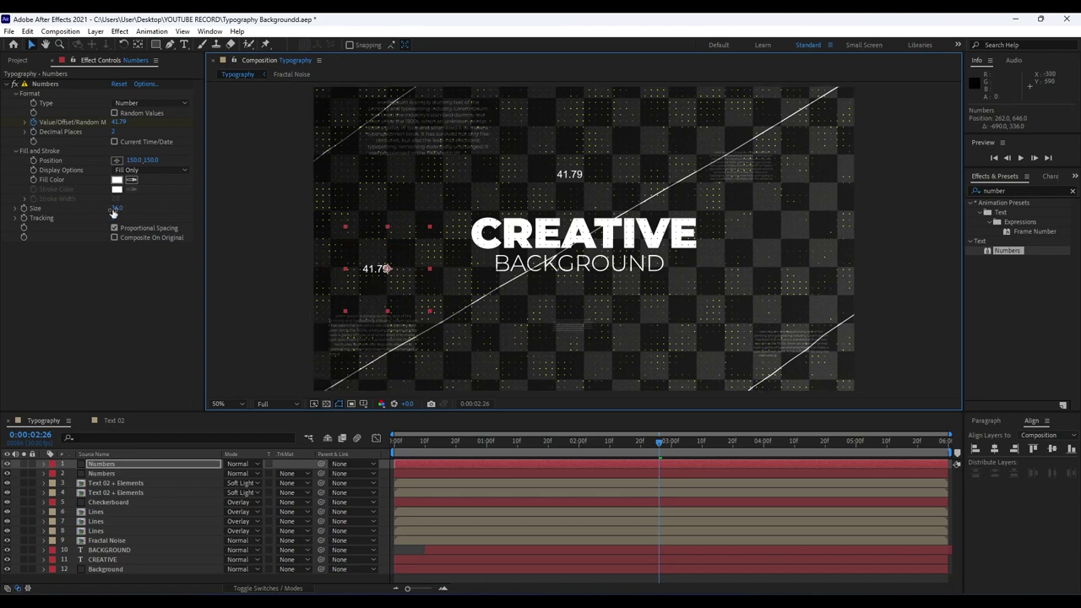
Duplicate the small Numbers layer twice, placing one copy near the lower-right text block and the other above the upper-right block at 1652, 166.
click(99, 465)
key(ctrl+d)
drag(379, 269, 786, 125)
click(125, 467)
key(ctrl+d)
Keyframe the upper-right number's Value/Offset/Random Max from 130 at 0:00:00:00 to 160 at 0:00:05:29.
key(u)
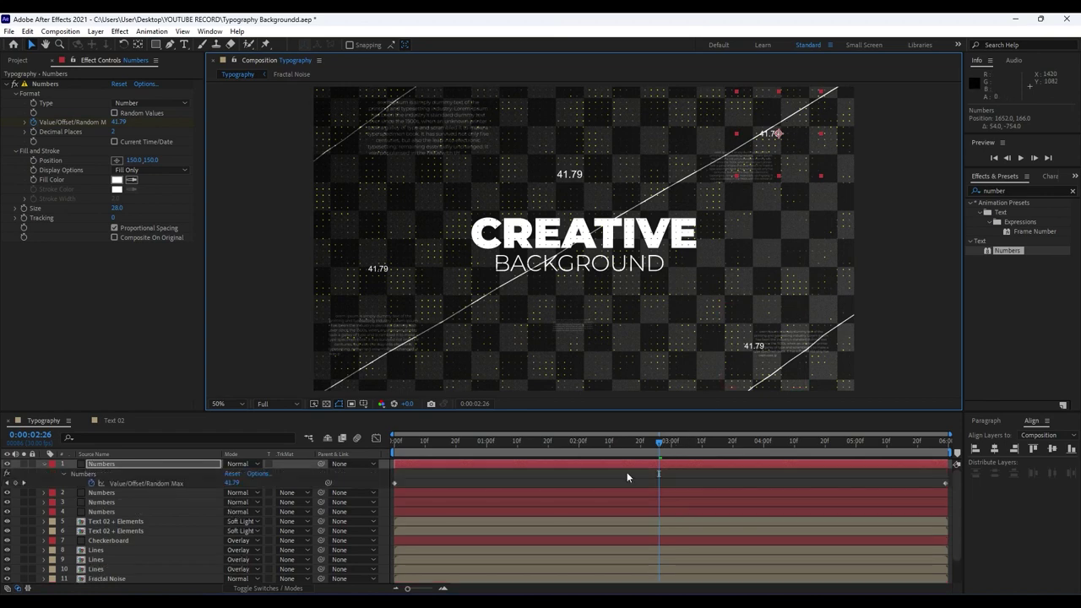
key(Home)
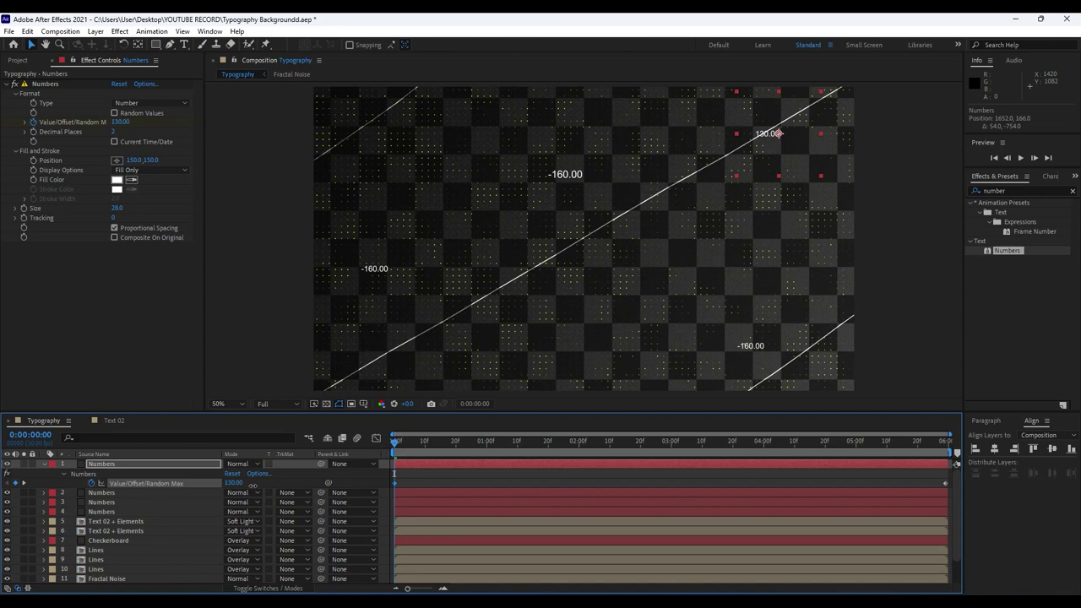
key(End)
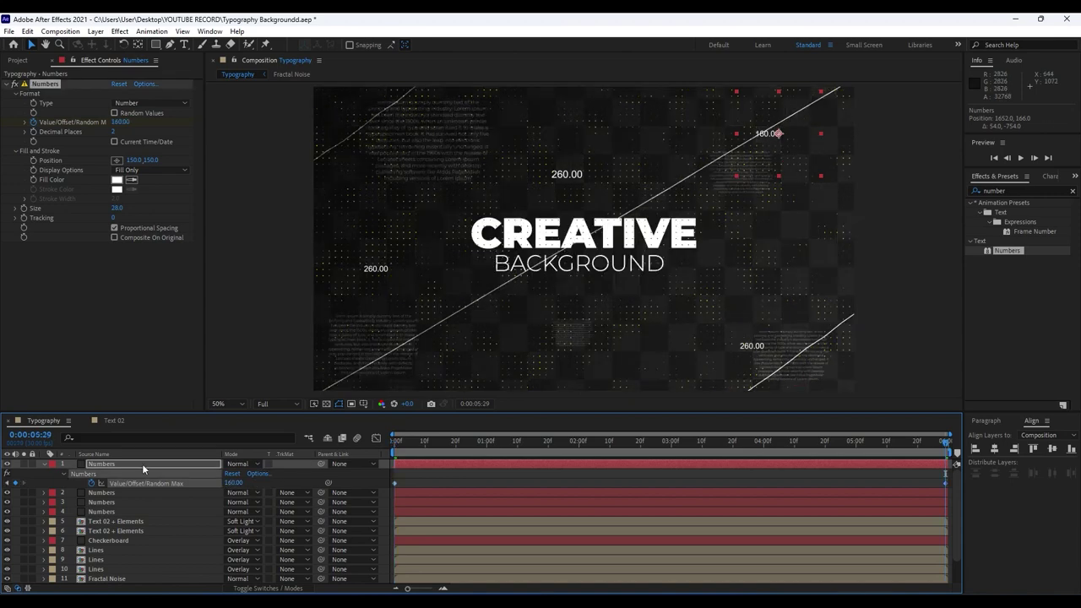
Duplicate that Numbers layer twice, placing one copy over the upper-left text block and the other at the bottom centre at about 1050, 1026.
key(ctrl+d)
drag(775, 136, 380, 129)
key(ctrl+d)
drag(380, 128, 602, 383)
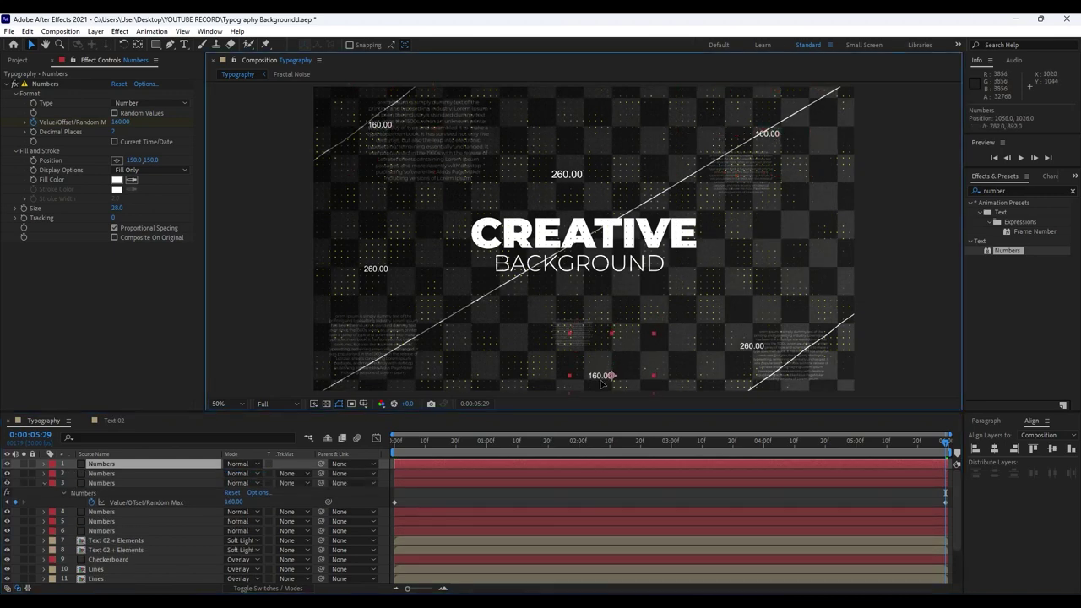
Stagger the Numbers layers in time, starting the upper-right number at 0:00:00:21 and the bottom-centre one at 0:00:01:02.
key(Return)
drag(425, 479, 488, 479)
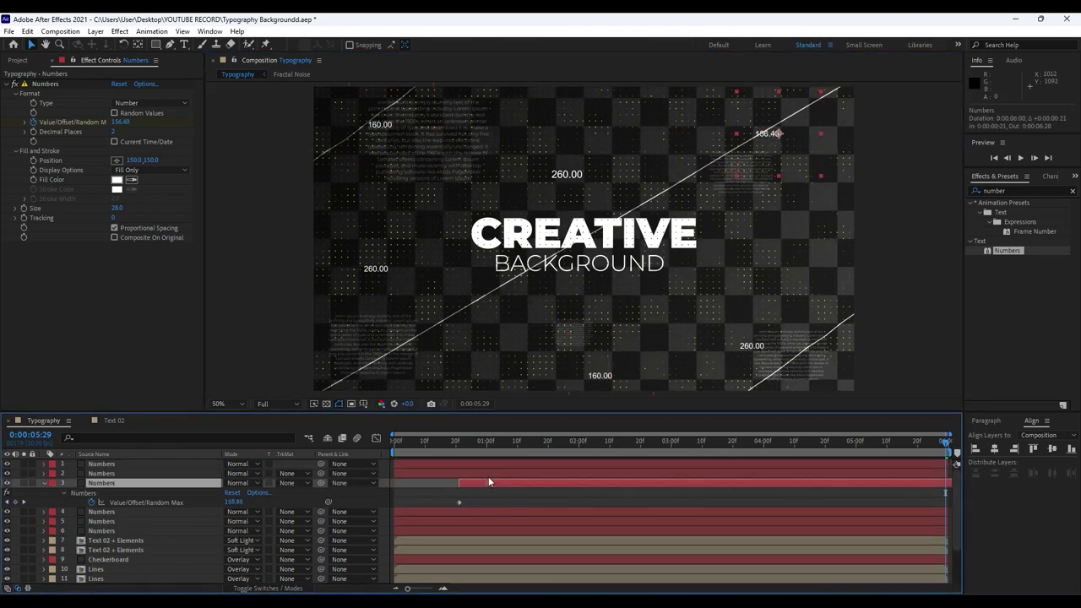
click(44, 482)
drag(405, 463, 582, 463)
click(529, 451)
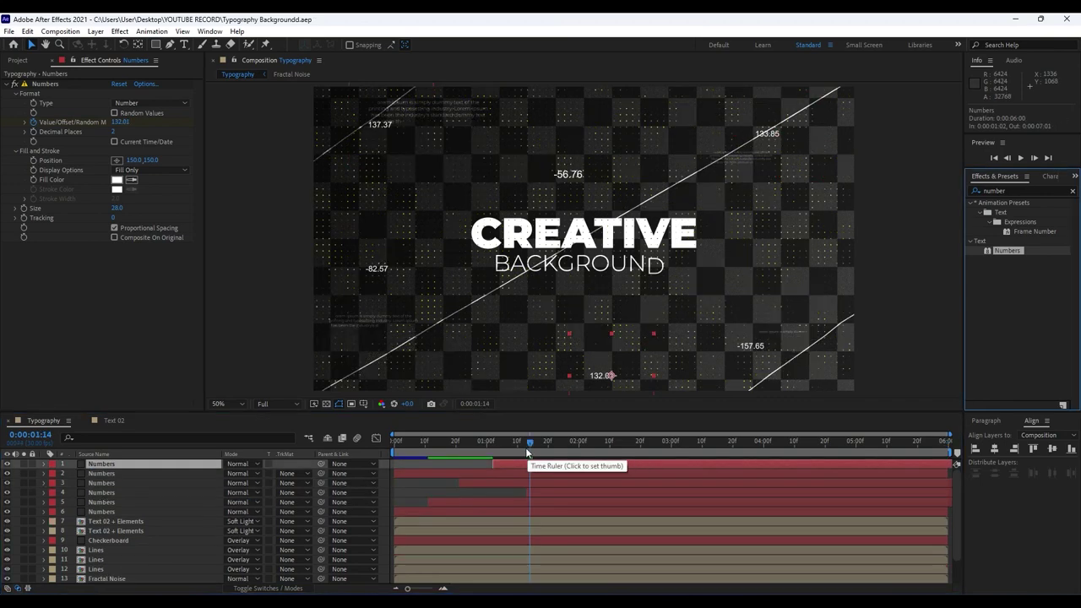
Move the number beside the title farther left, fine-tune the start times of the Numbers layers, and preview the staggered counters.
drag(381, 270, 361, 272)
drag(539, 494, 465, 503)
key(space)
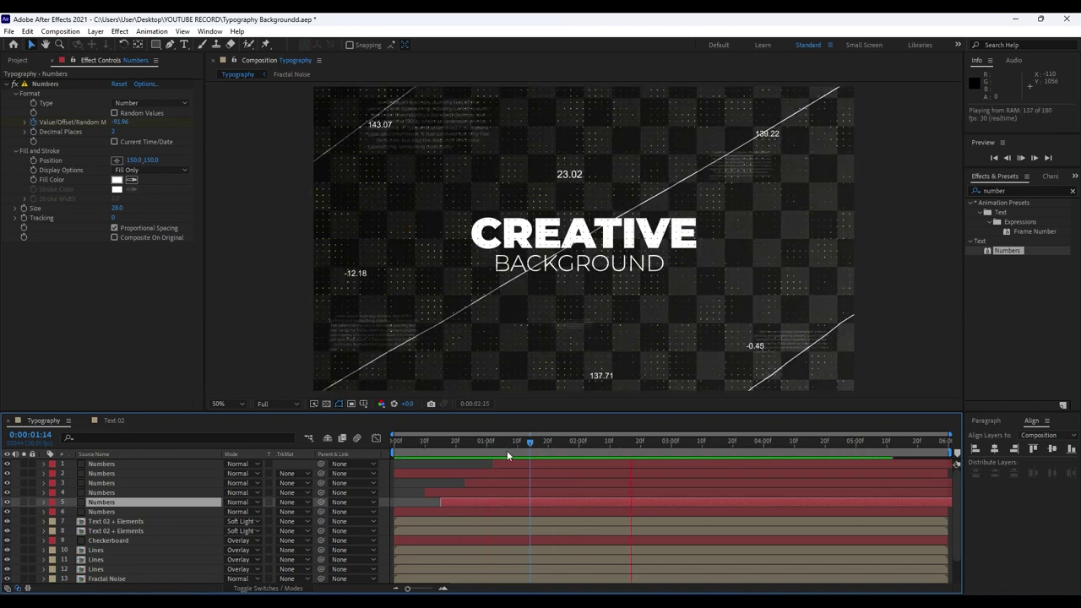
click(450, 440)
drag(450, 441, 587, 440)
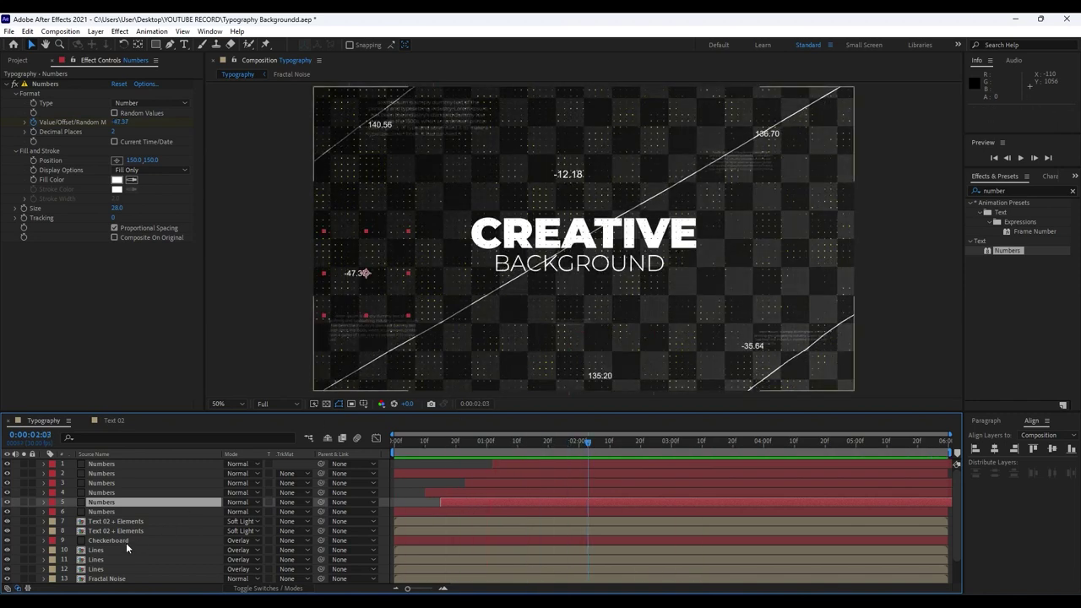
Set the CREATIVE title's font size to 180 px.
scroll(135, 545, down, 3)
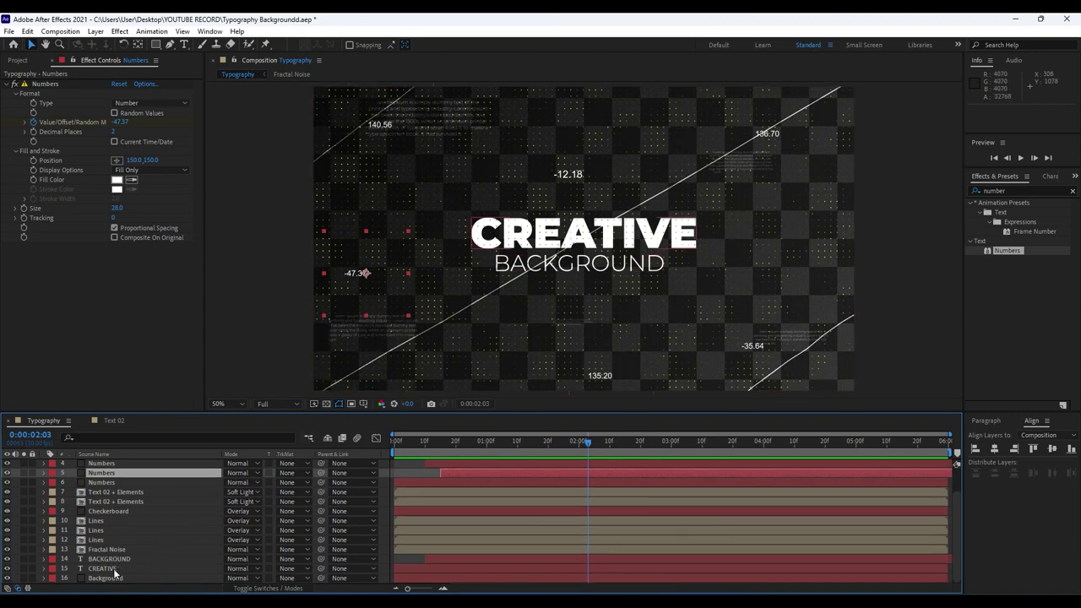
click(102, 568)
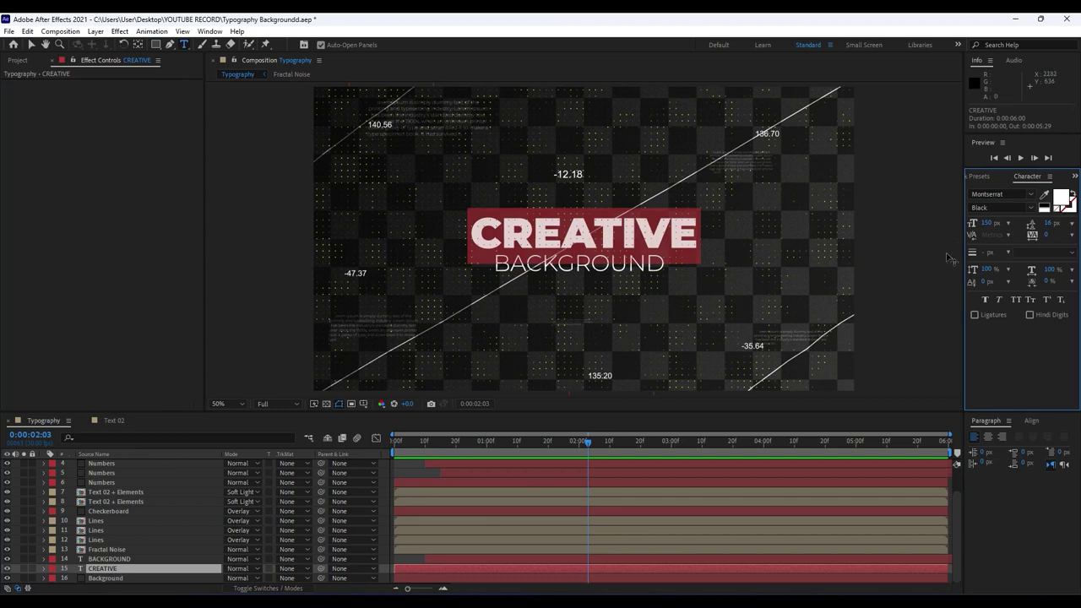
click(986, 223)
text(180)
key(Return)
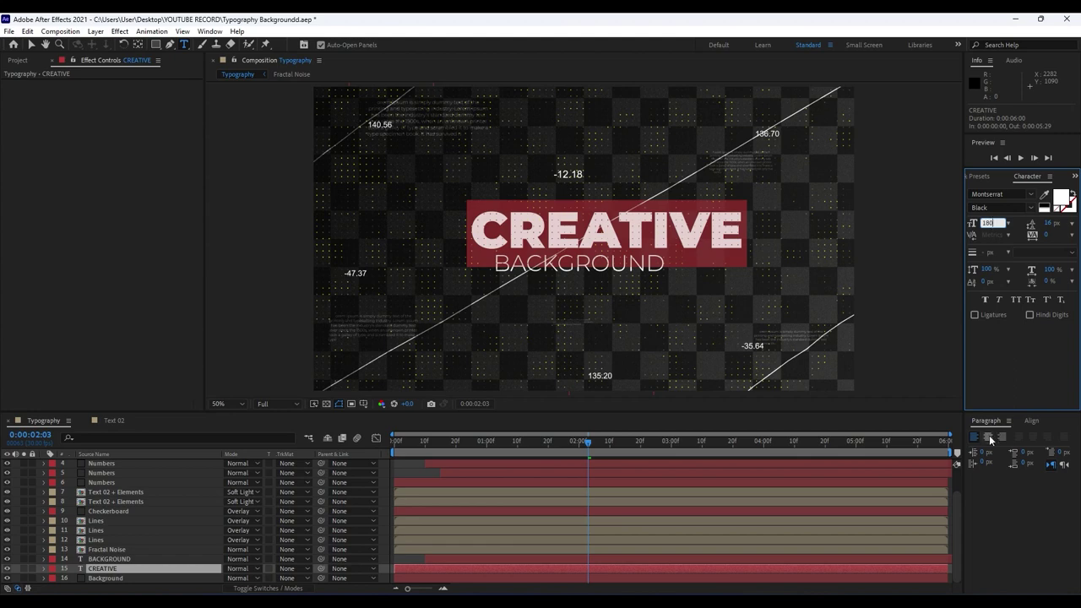
Centre the CREATIVE title's paragraph alignment and align the layer horizontally to the composition's centre.
click(990, 438)
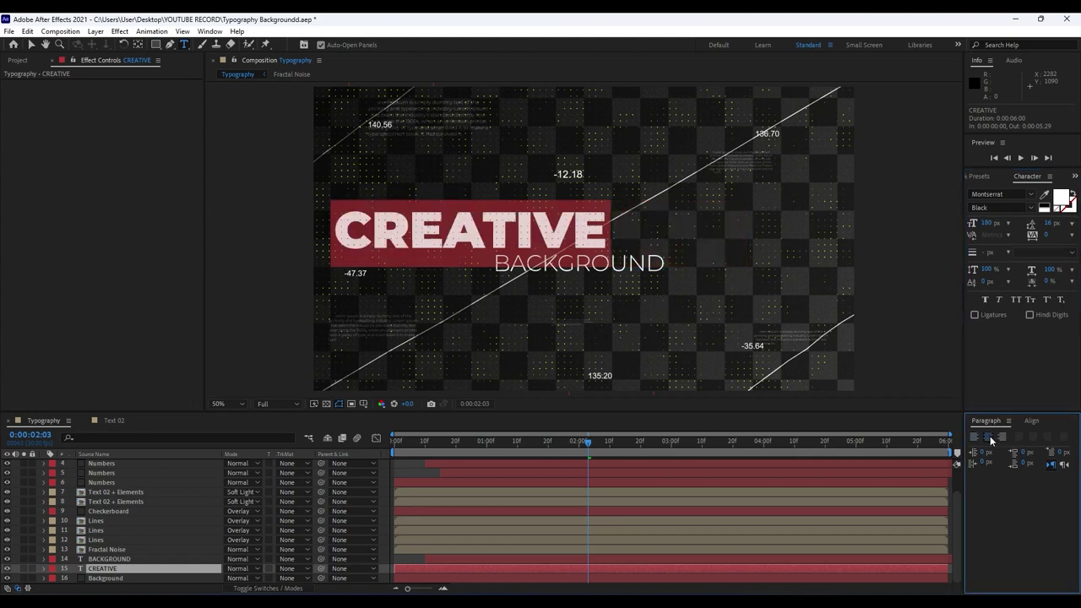
click(1031, 421)
click(995, 449)
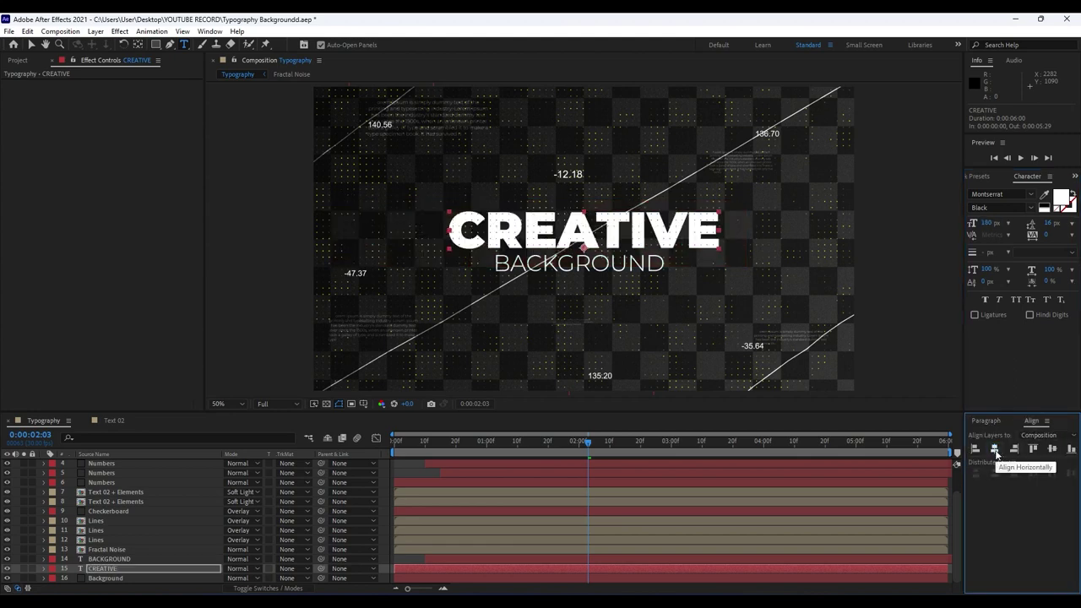
Set the BACKGROUND title's font size to 90 px.
double_click(115, 560)
click(988, 223)
text(36)
key(Return)
text(90)
key(Return)
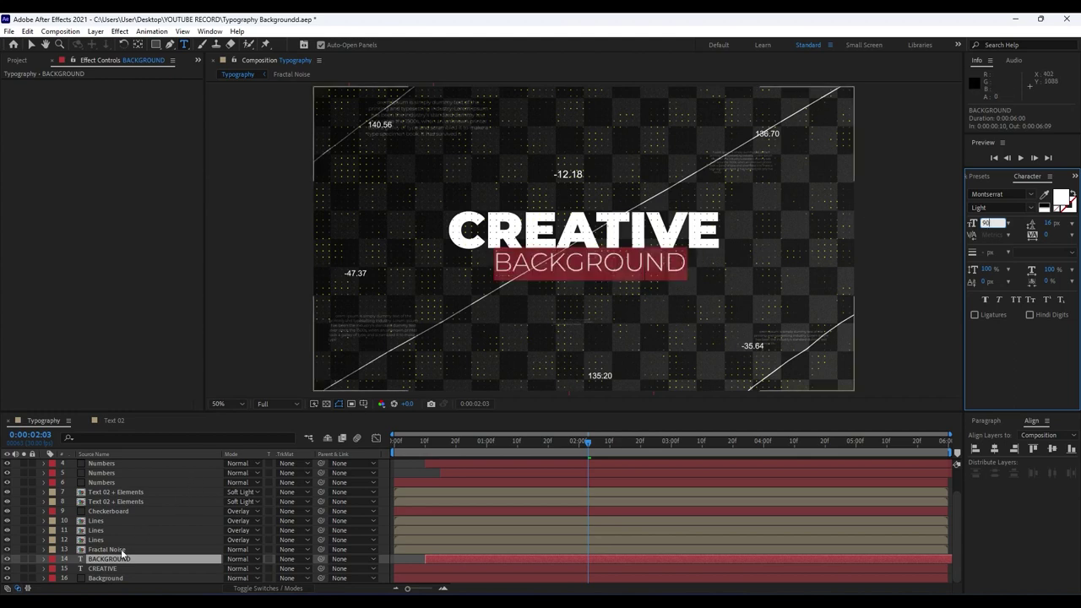
Change the BACKGROUND title's Montserrat font style to SemiBold.
click(993, 206)
key(Down)
key(Down)
key(Down)
key(Down)
key(Down)
key(Down)
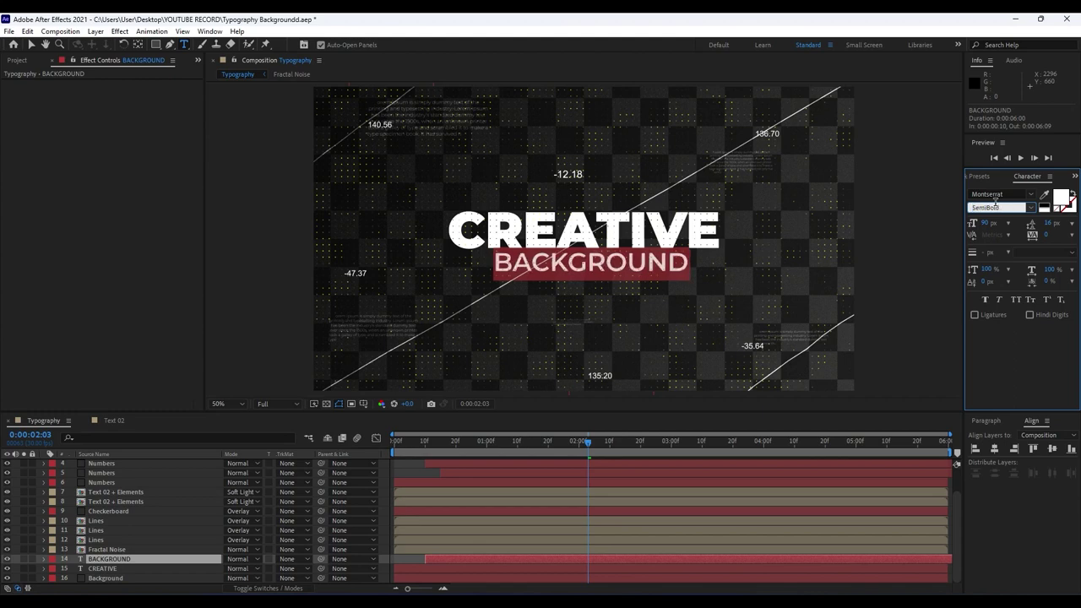
Preview the enlarged titles and nudge the BACKGROUND title down by 1 px.
click(133, 307)
key(space)
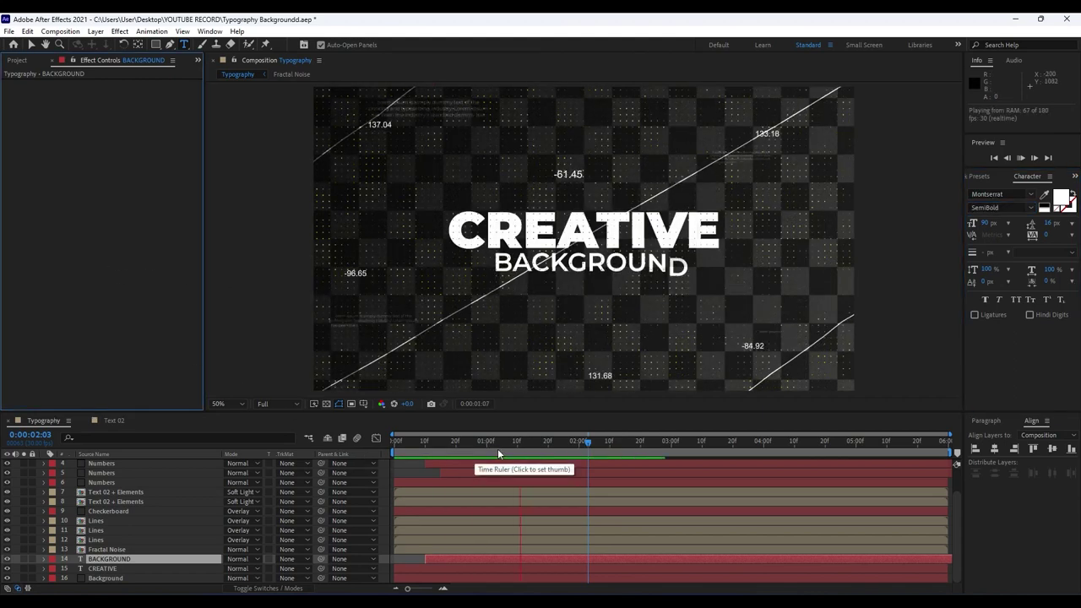
click(119, 570)
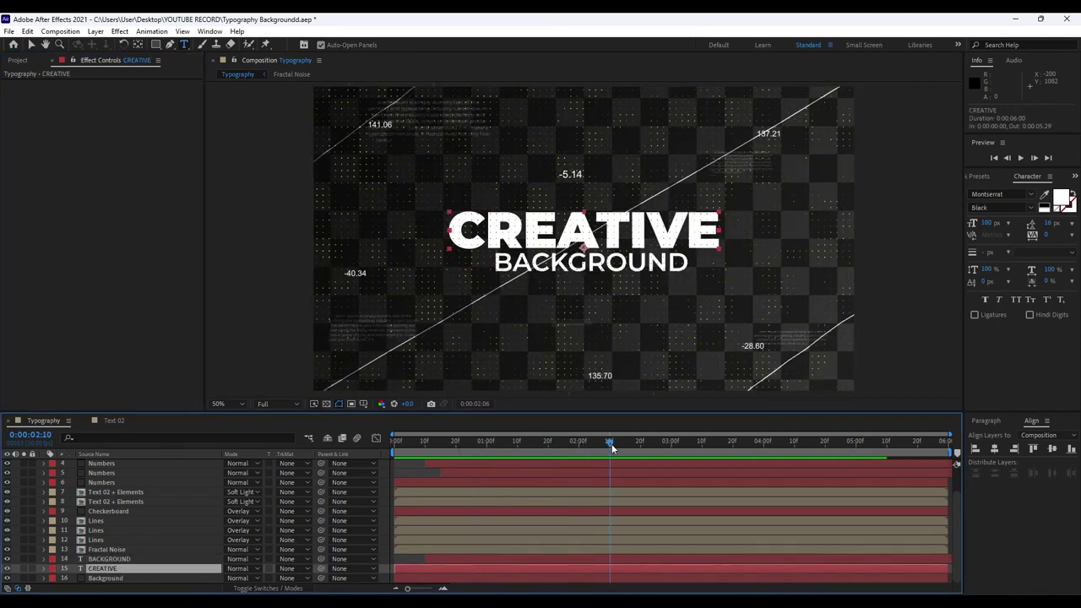
click(118, 560)
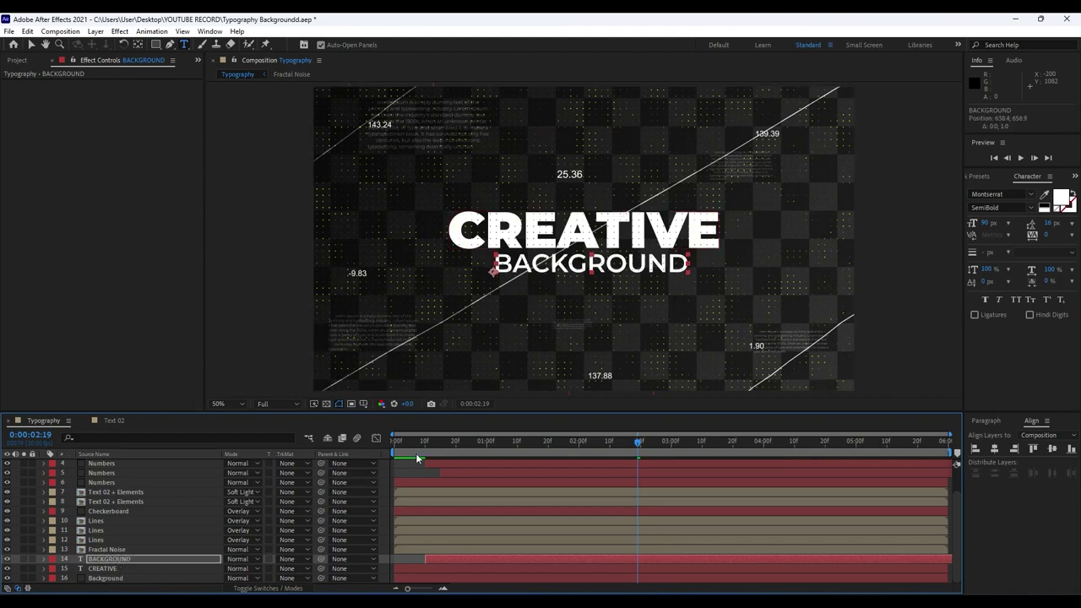
Add a Tracking animator to the CREATIVE title and keyframe Tracking Amount from 0 at 0:00:00:00 to 20 at 0:00:05:29.
click(43, 570)
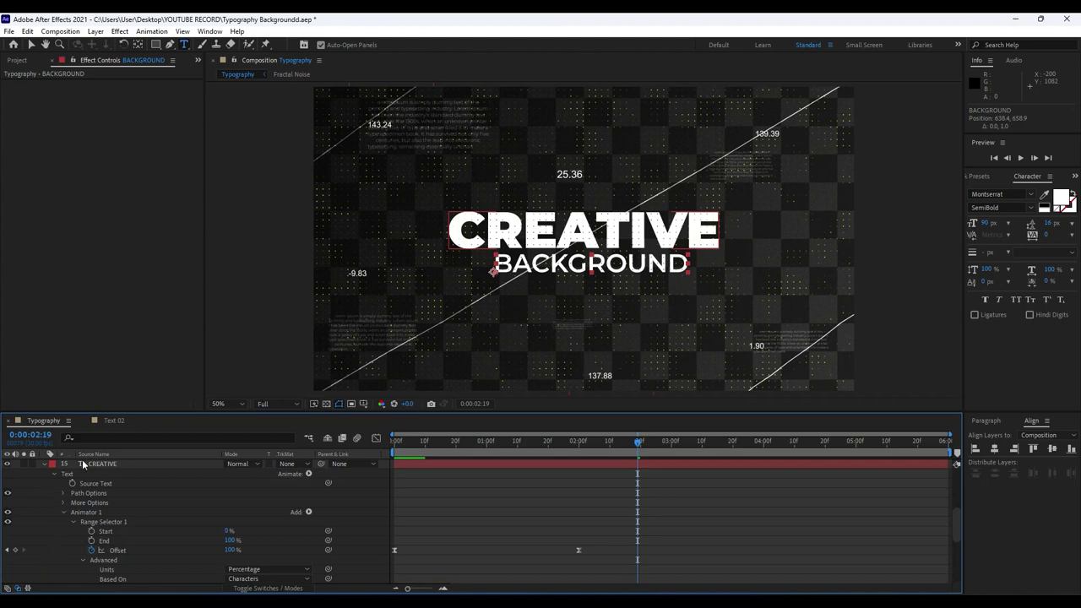
click(309, 473)
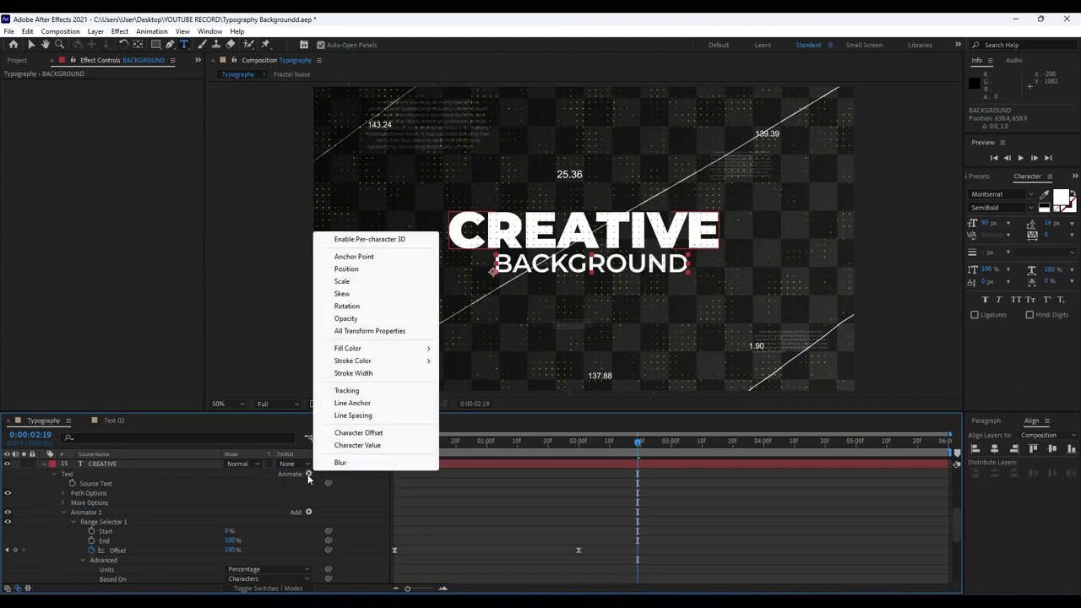
click(346, 390)
key(Home)
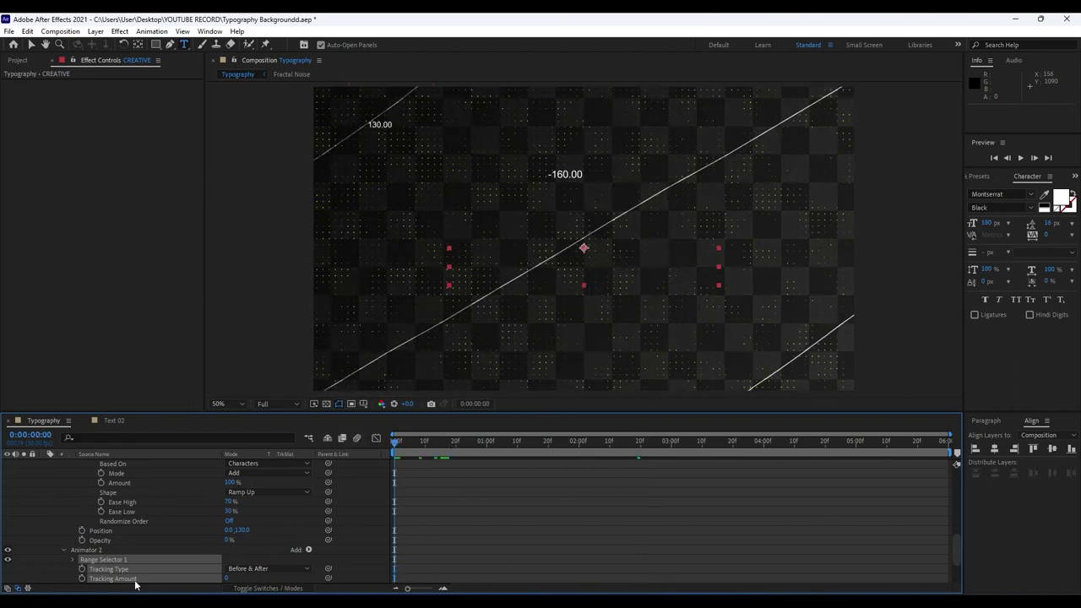
click(82, 579)
drag(405, 443, 946, 446)
drag(227, 577, 240, 578)
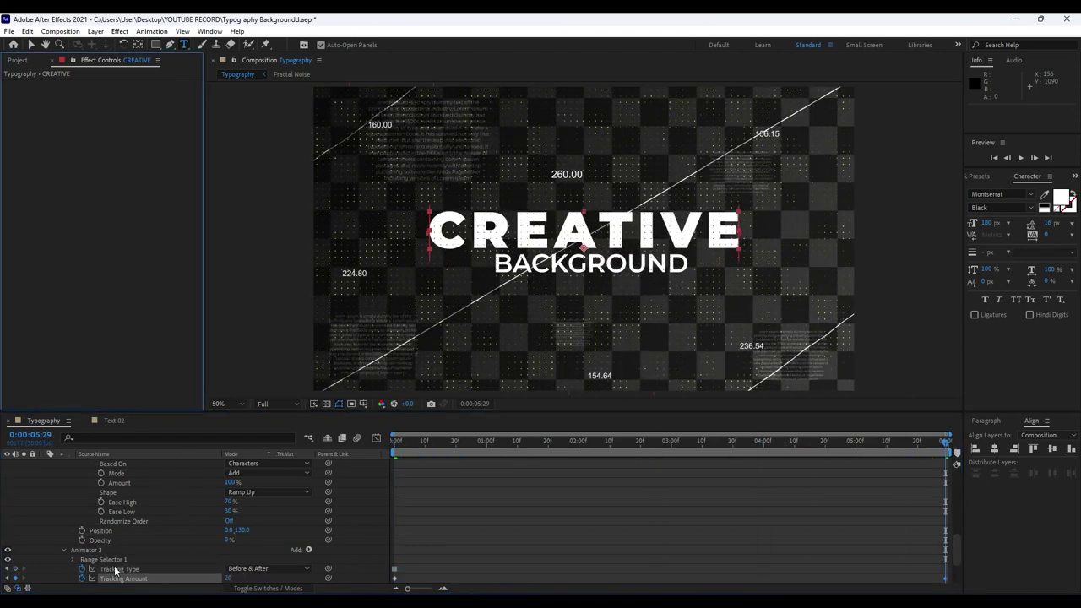
scroll(113, 570, up, 10)
click(44, 521)
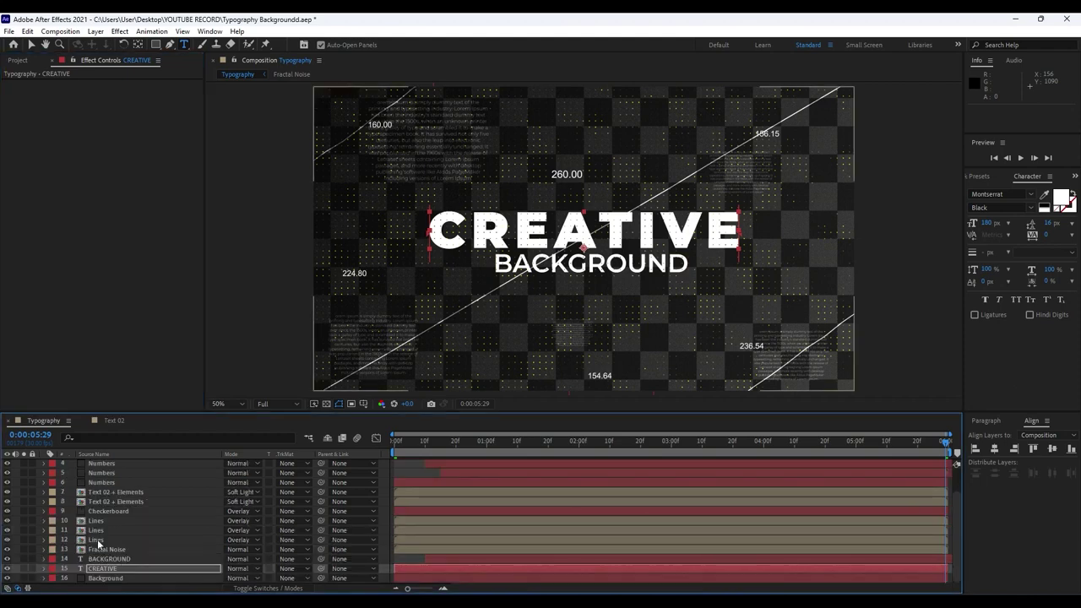
Add a Tracking animator to the BACKGROUND title and keyframe its Tracking Type and a Tracking Amount of 0 at 0:00:00:10.
click(118, 559)
click(44, 558)
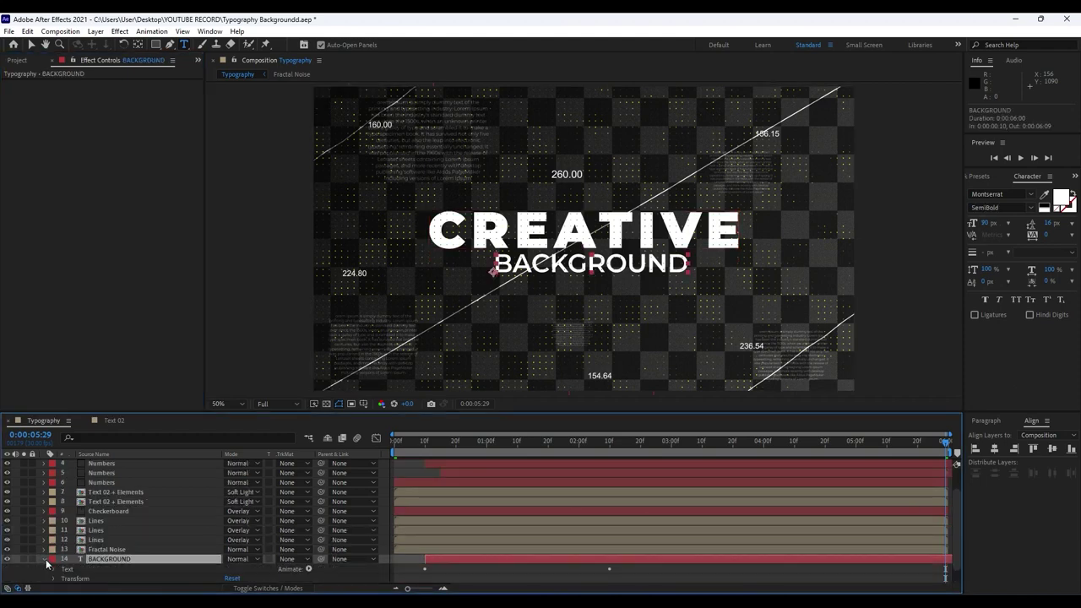
drag(408, 444, 427, 448)
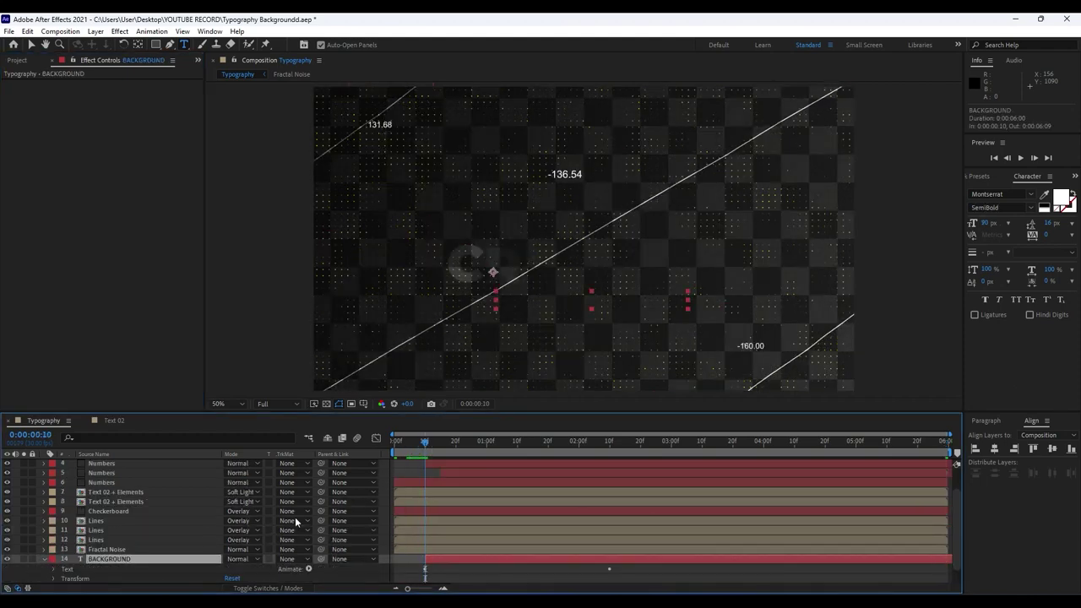
click(309, 571)
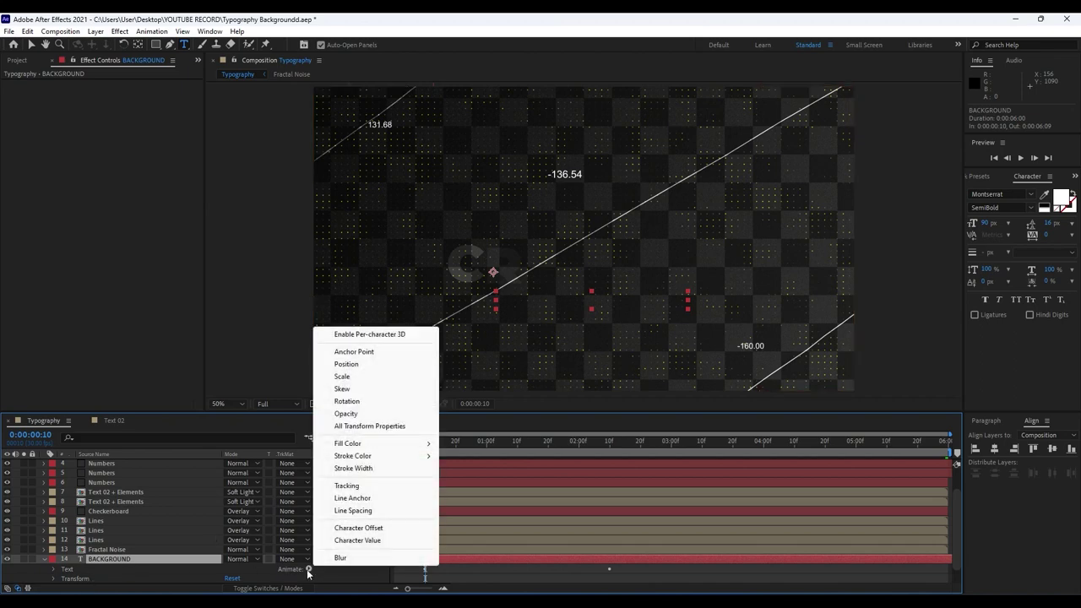
click(392, 492)
click(82, 578)
click(82, 568)
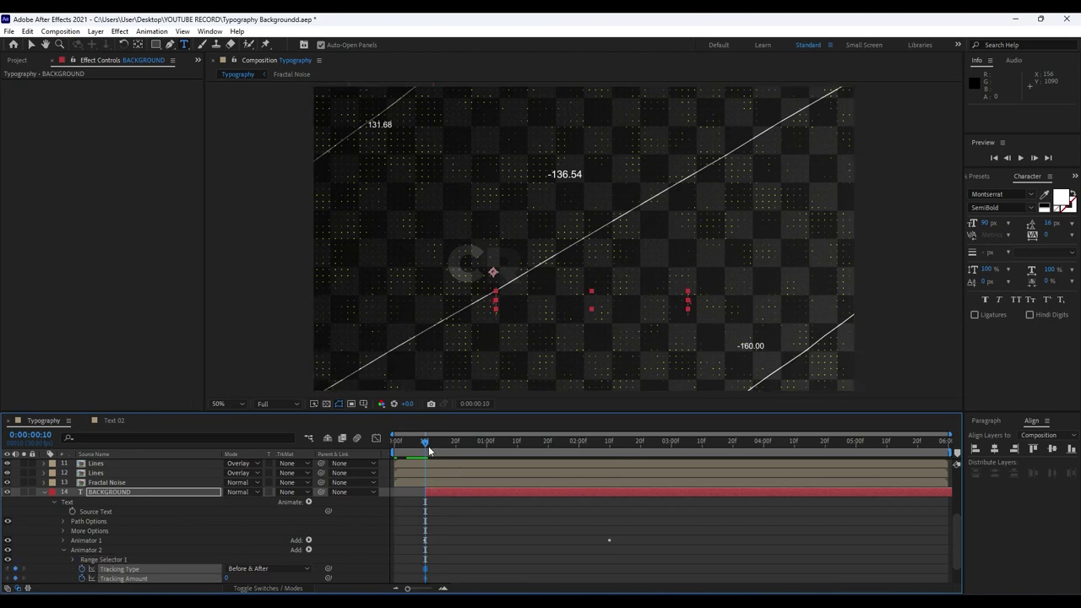
Set the BACKGROUND title's Tracking Amount to 15 at 0:00:05:29 and preview the tracking animation.
drag(424, 443, 998, 456)
click(226, 578)
text(50)
key(Return)
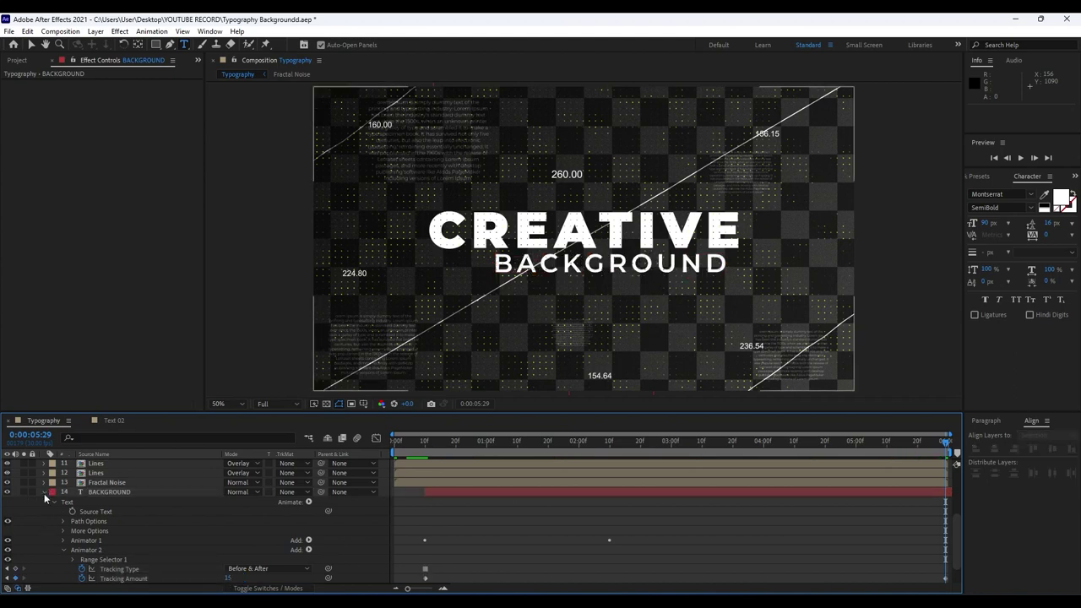
key(u)
key(space)
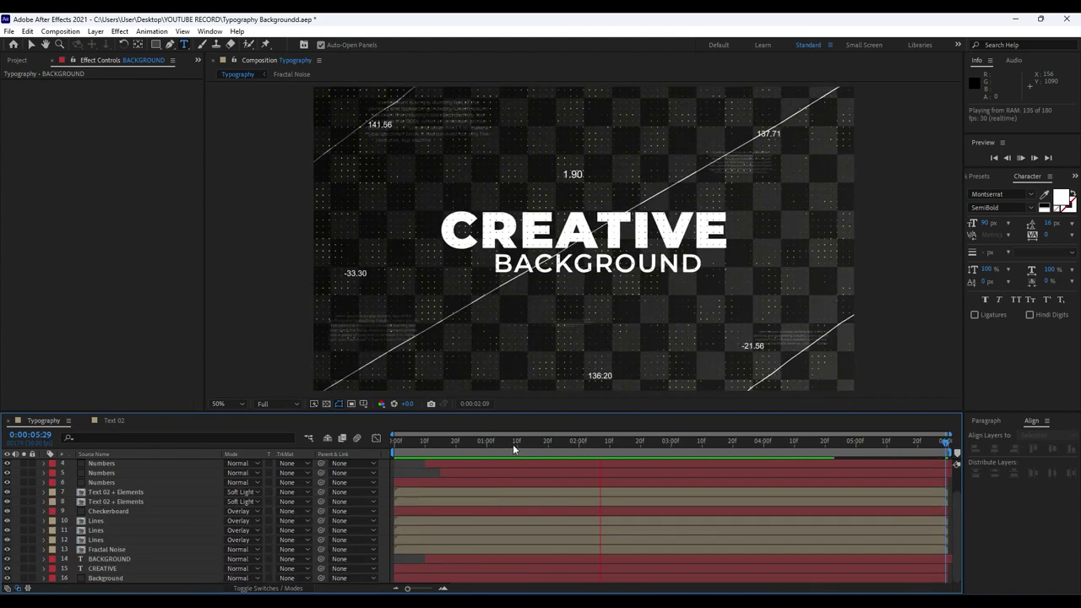
key(space)
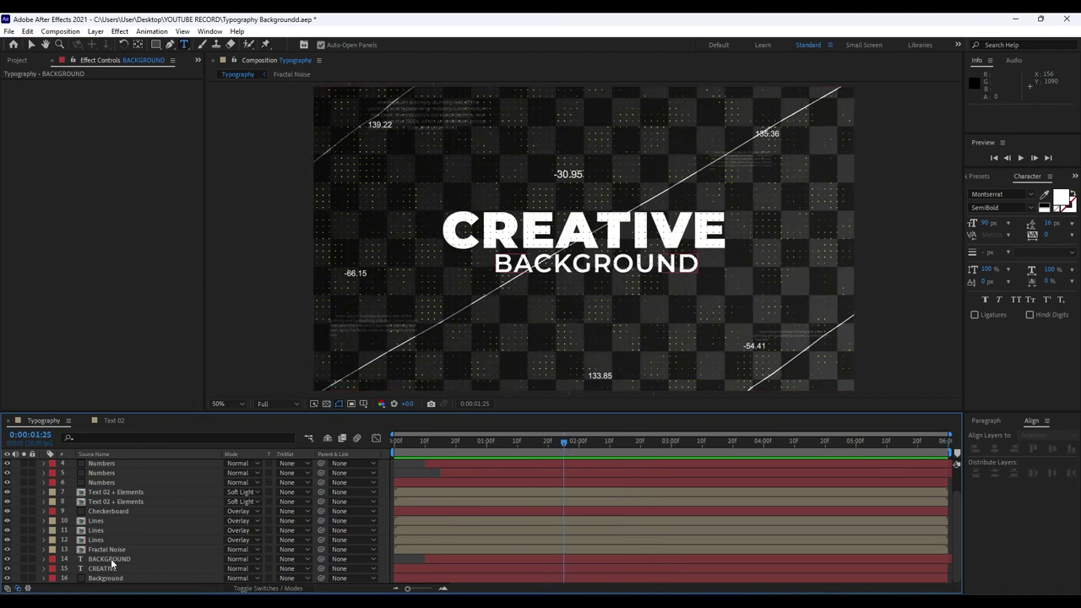
Align the BACKGROUND title horizontally to the composition's centre at 0:00:01:25 and preview its spread.
click(109, 559)
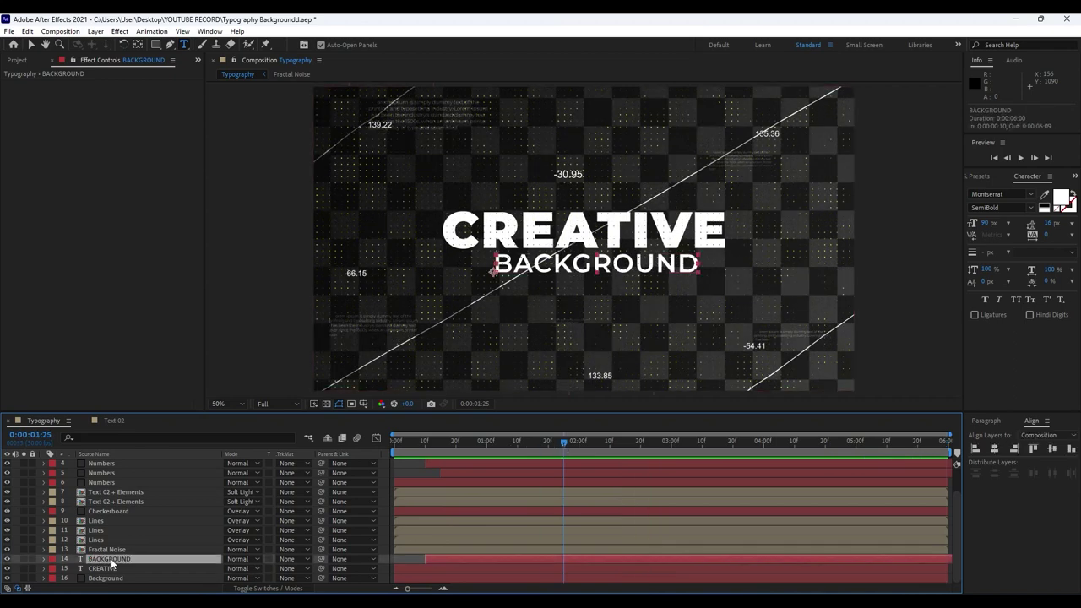
click(996, 449)
key(space)
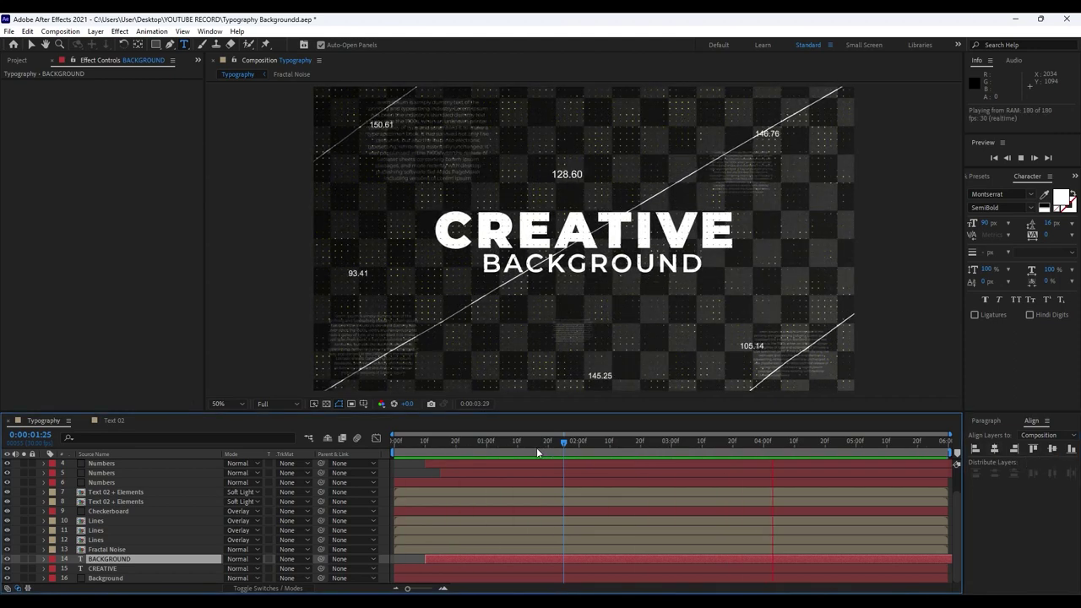
key(space)
Centre the BACKGROUND title's paragraph alignment and realign the layer horizontally to the composition's centre.
click(111, 559)
click(986, 420)
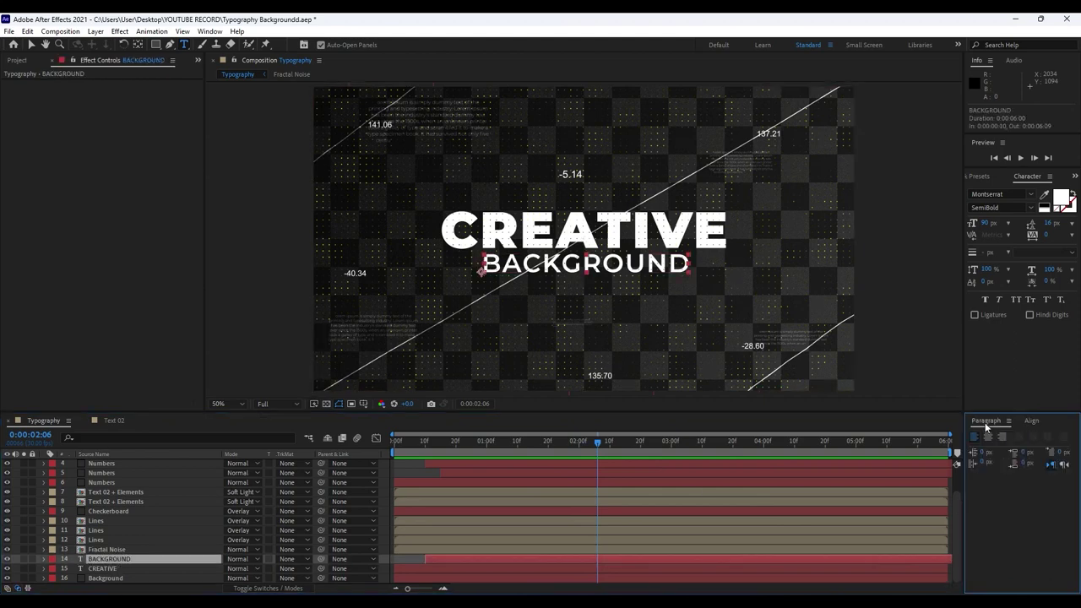
click(988, 437)
click(1031, 421)
click(994, 448)
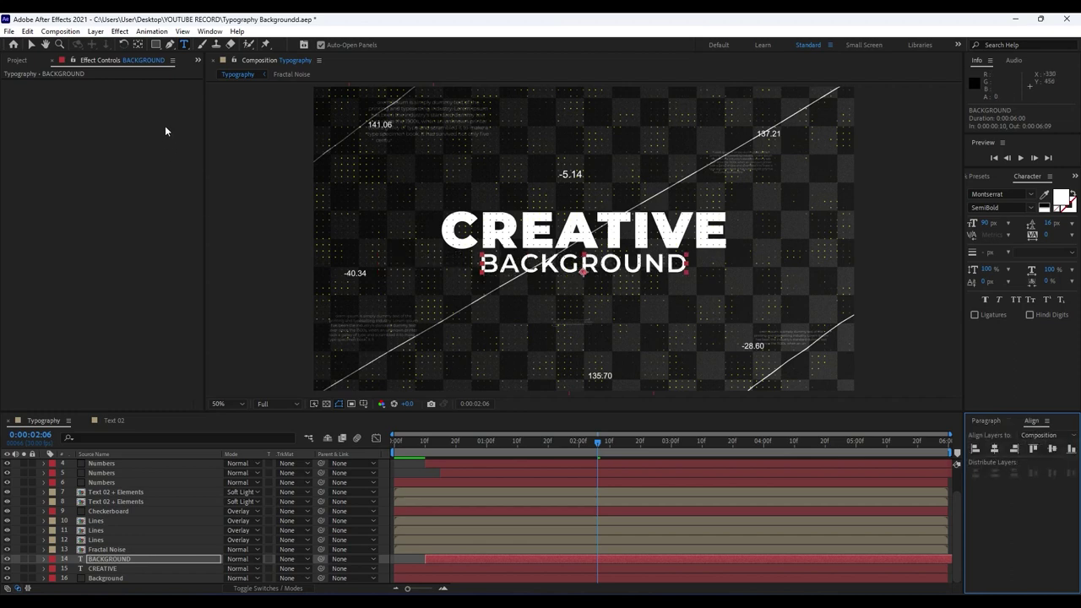
Preview the composition to check how the centred titles spread, and stop at 0:00:01:20.
click(209, 31)
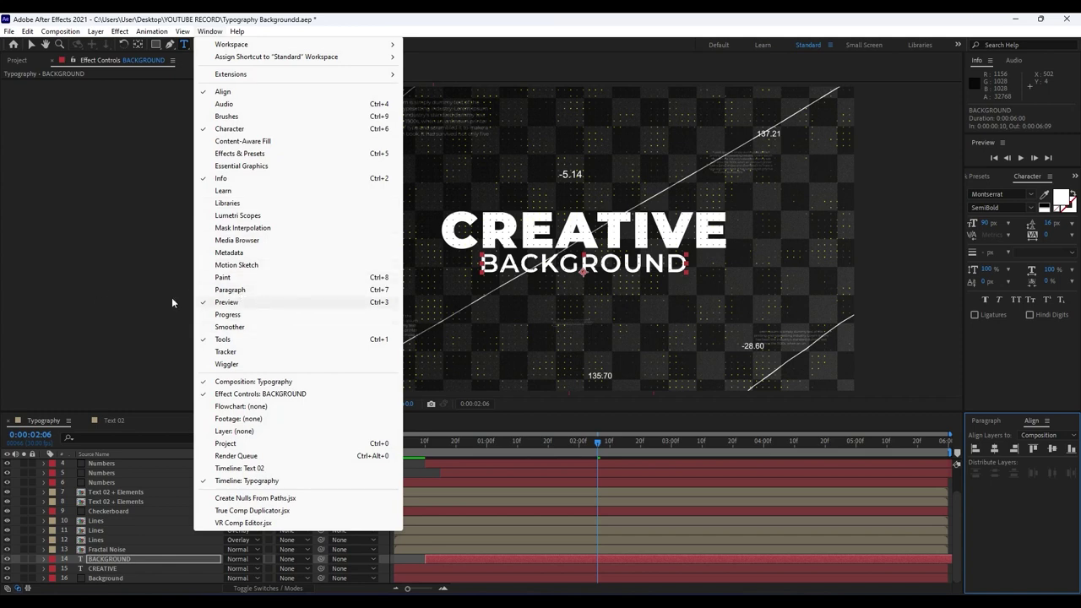
click(105, 306)
key(space)
click(547, 441)
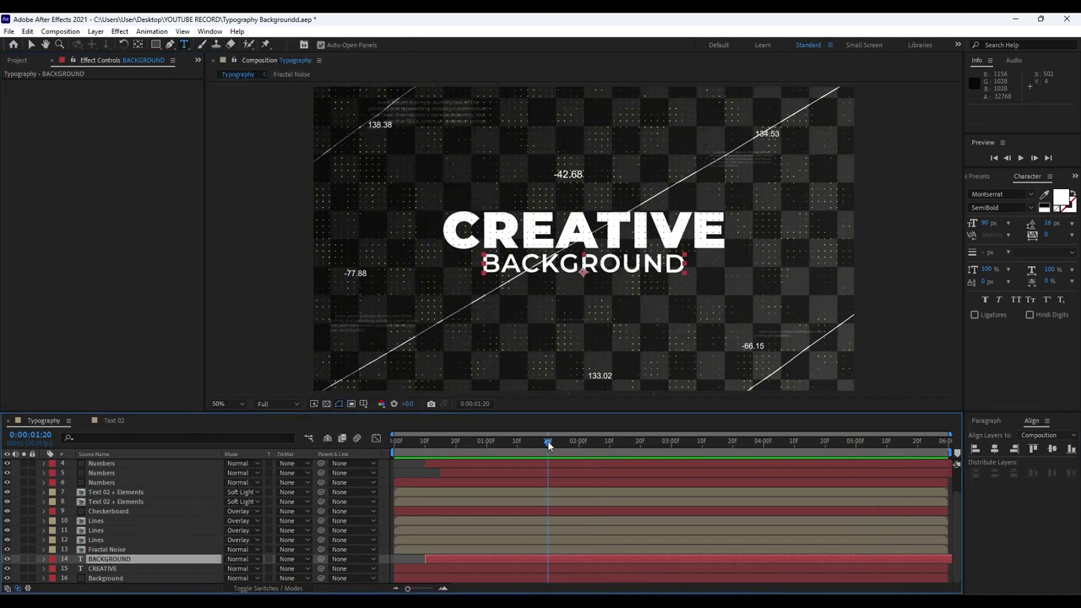